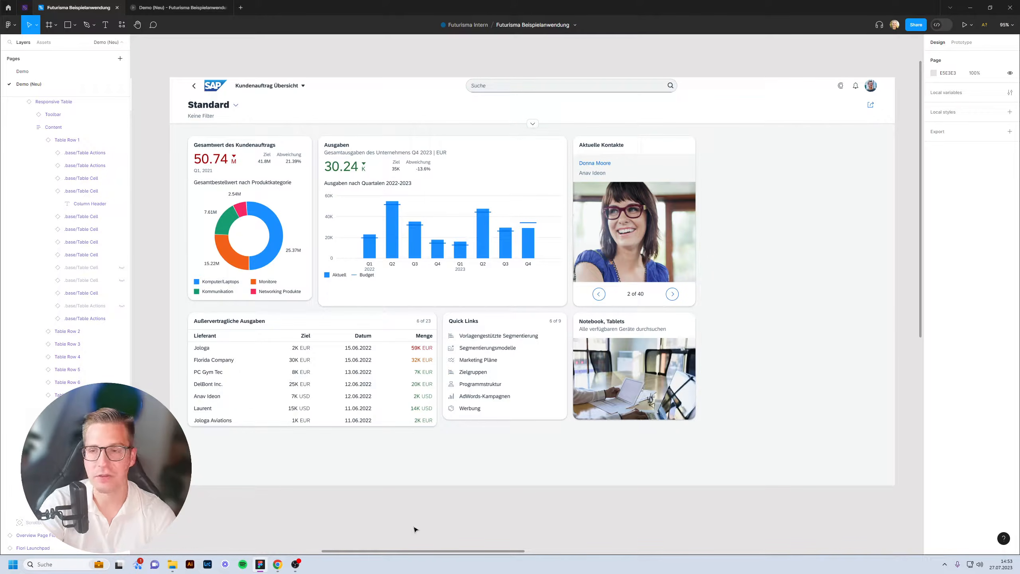
# Select the Overview Page frame, then pan right past the list report to the Bestellung 500009086 frame.
pyautogui.click(474, 423)
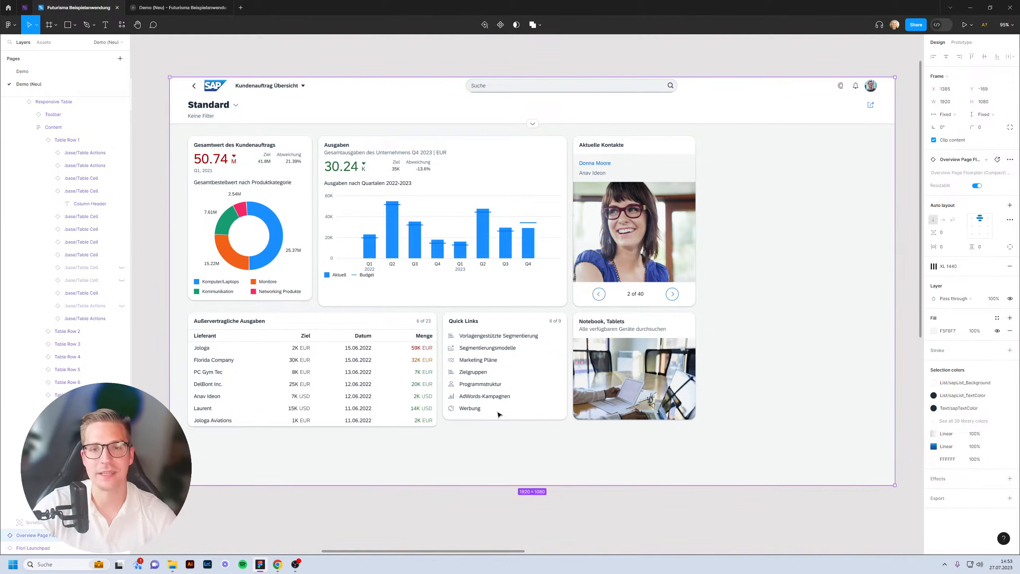
pyautogui.hscroll(15, 740, 396)
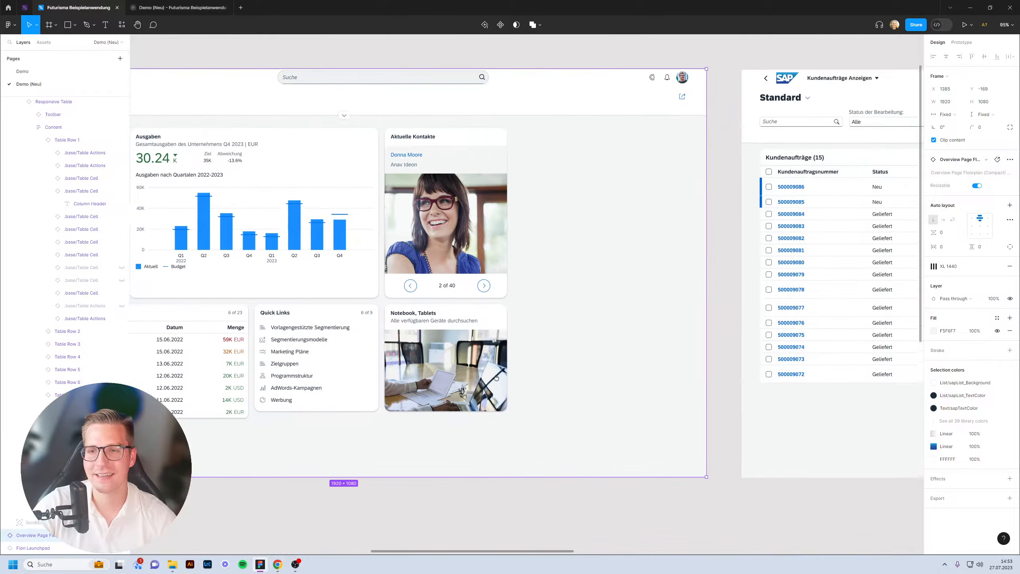
pyautogui.hscroll(1, 462, 288)
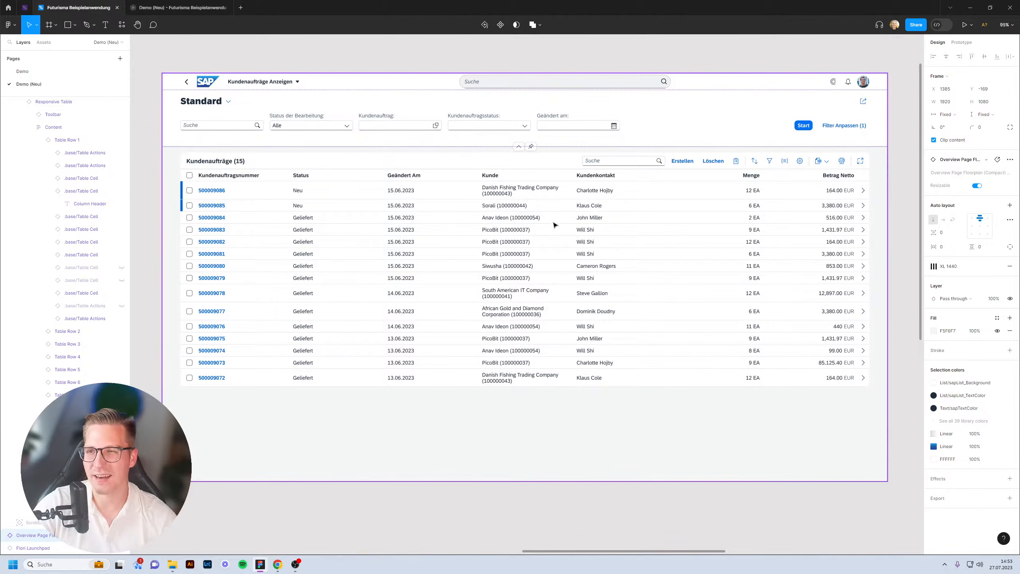
pyautogui.click(689, 69)
pyautogui.hscroll(10, 313, 74)
pyautogui.hscroll(8, 313, 74)
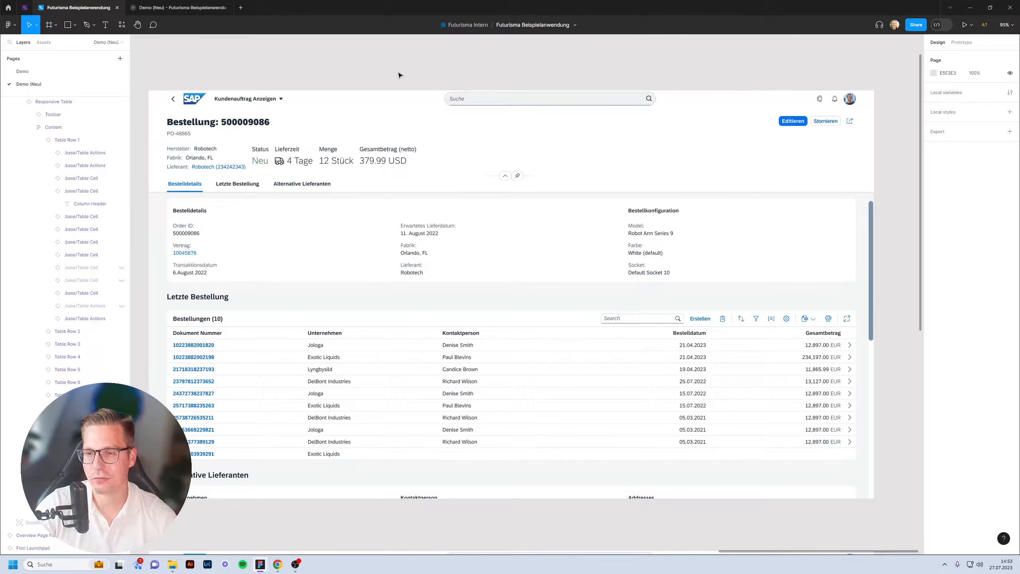
pyautogui.click(182, 15)
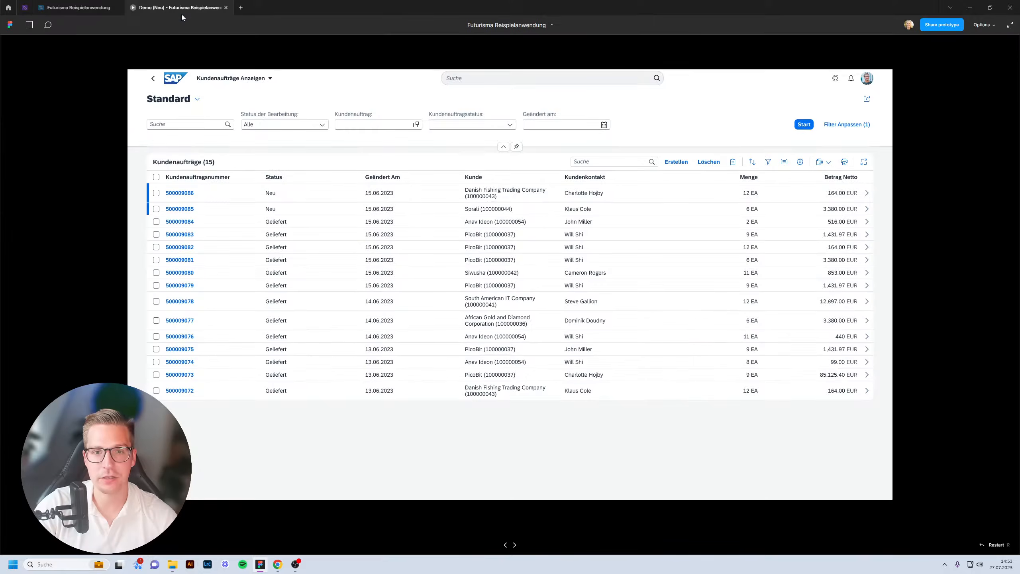
pyautogui.click(257, 198)
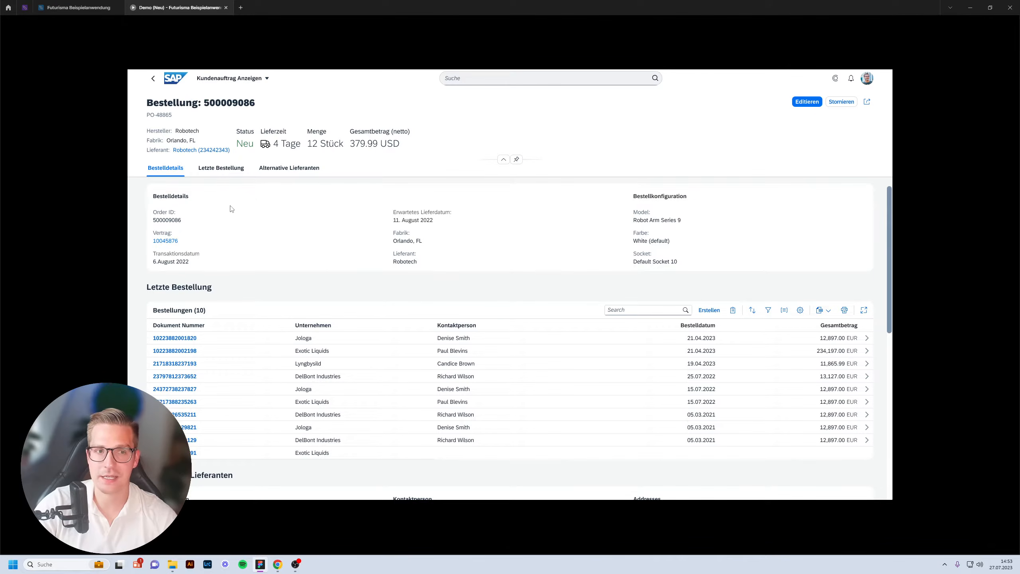
pyautogui.click(153, 79)
pyautogui.click(153, 79)
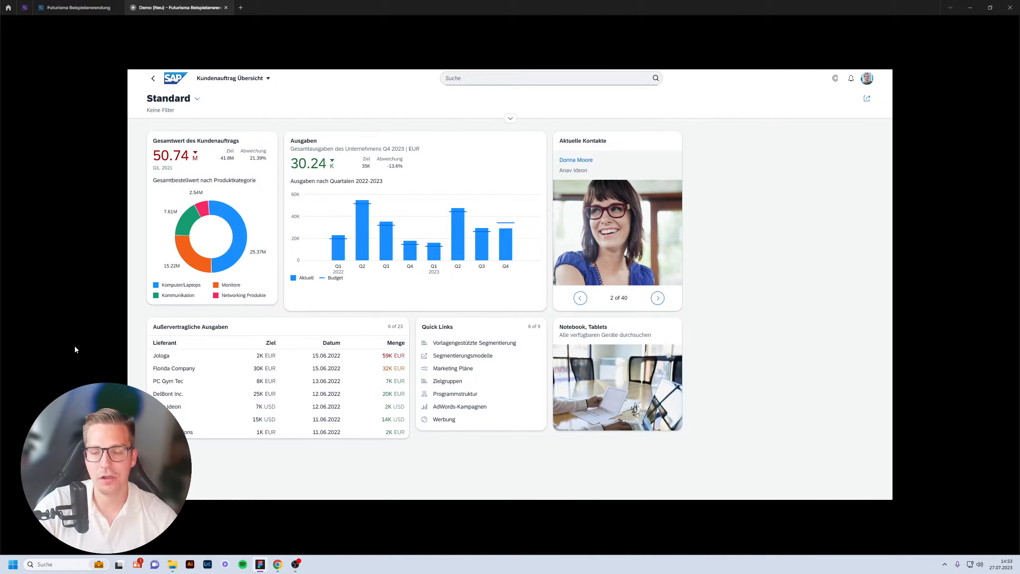
pyautogui.click(76, 8)
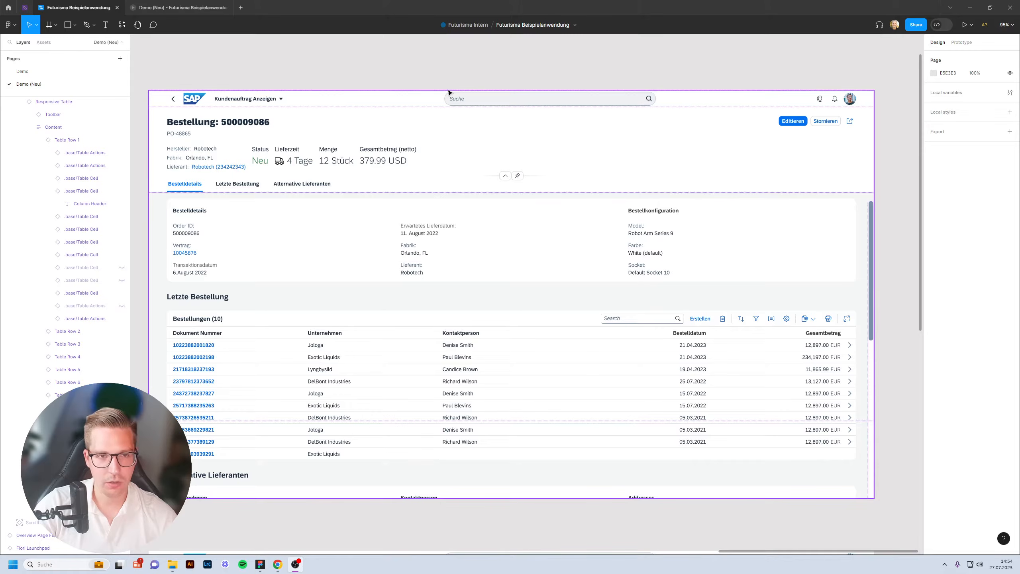
pyautogui.click(277, 565)
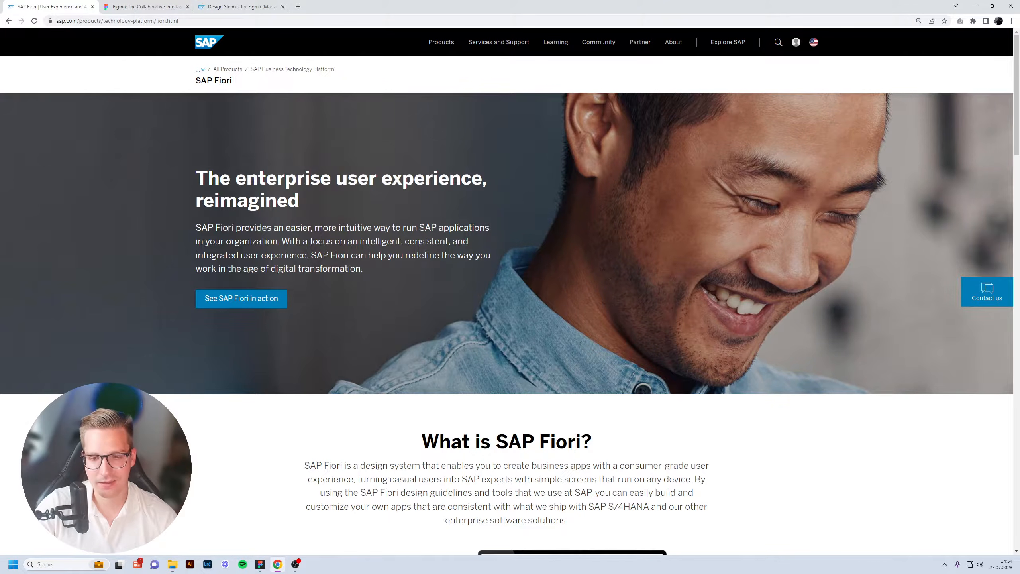
# Read down through the What is SAP Fiori? section, then go back to the Figma design.
pyautogui.scroll(-4, 575, 245)
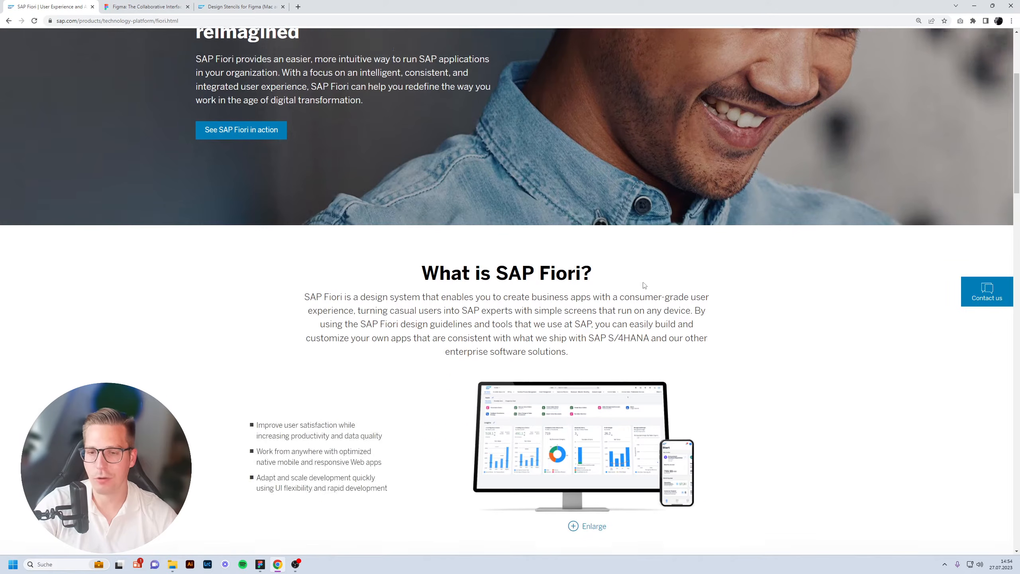
pyautogui.scroll(-3, 642, 282)
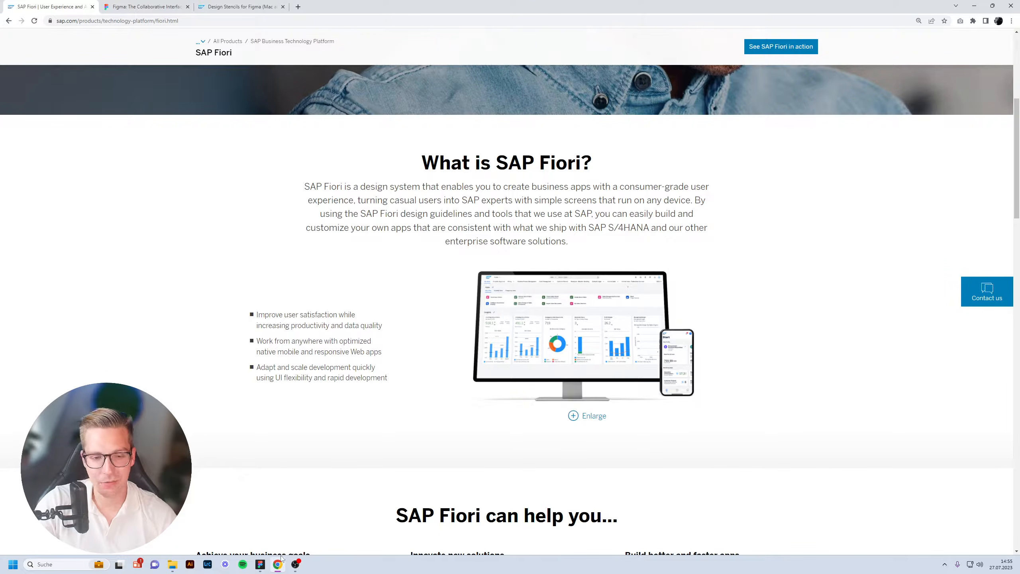
pyautogui.click(260, 565)
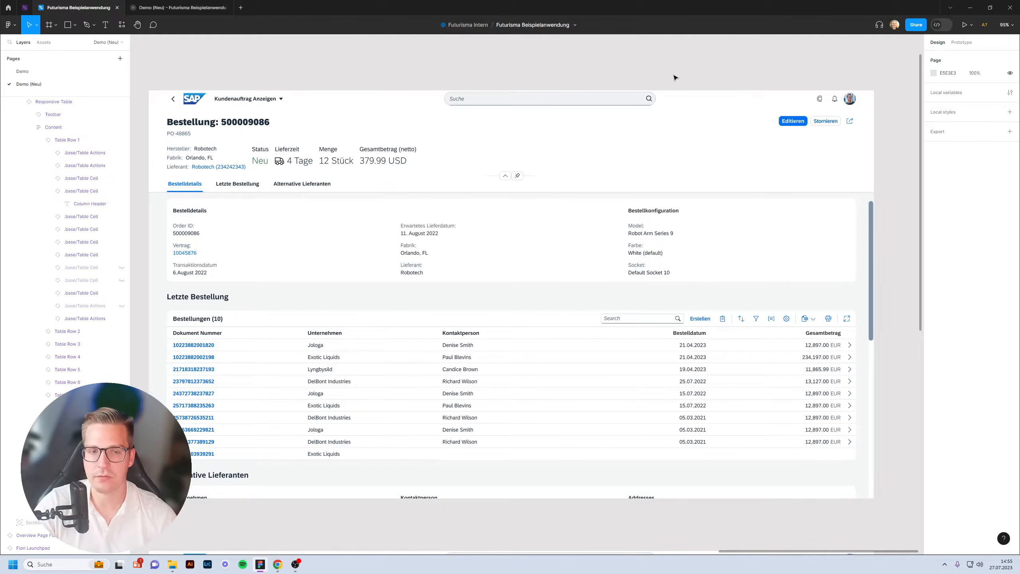
# Preview the prototype and open the order list from the total value card.
pyautogui.click(181, 8)
pyautogui.click(241, 186)
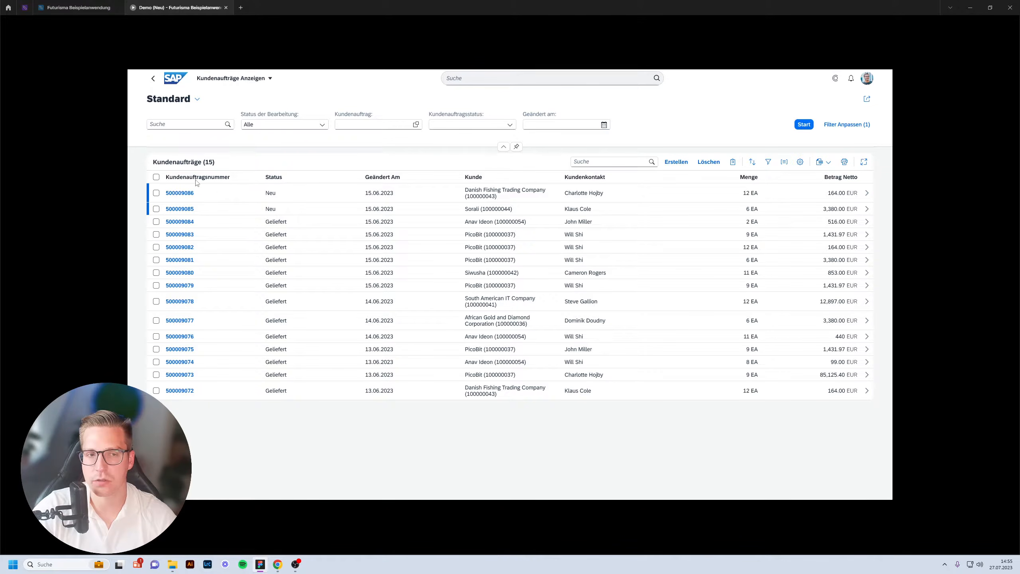
pyautogui.click(108, 12)
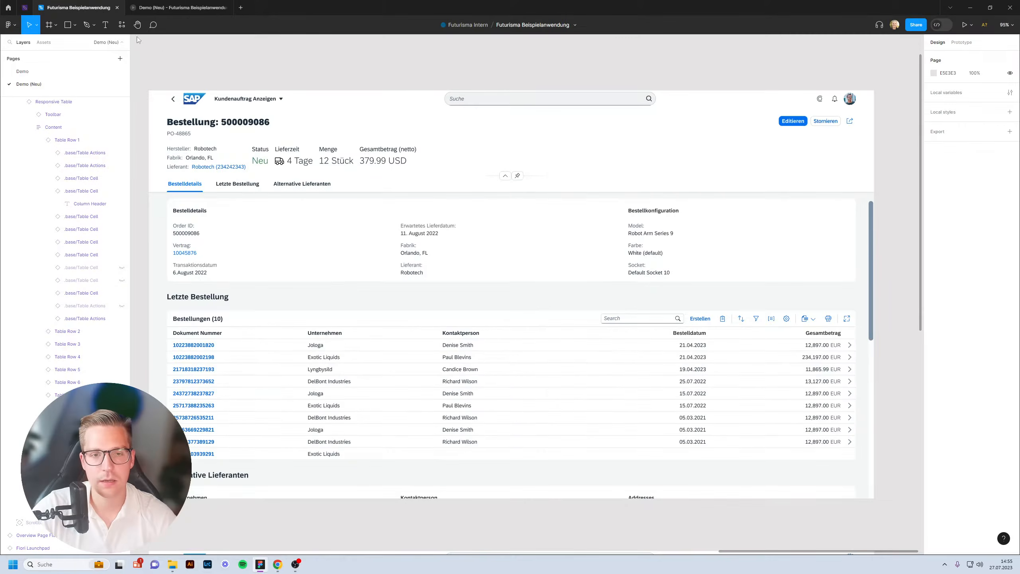
# Rename the Kundenauftragsnummer column header to 'Number' and check it in the prototype preview.
pyautogui.scroll(-5, 510, 216)
pyautogui.hscroll(-5, 509, 217)
pyautogui.scroll(10, 216, 213)
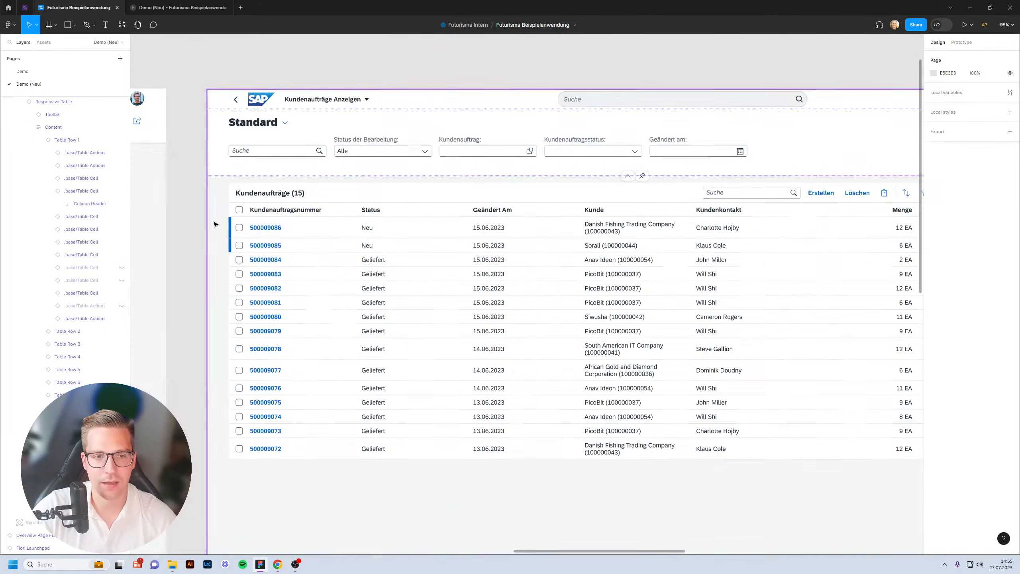
pyautogui.keyDown('ctrl'); pyautogui.click(313, 201); pyautogui.keyUp('ctrl')
pyautogui.doubleClick(313, 201)
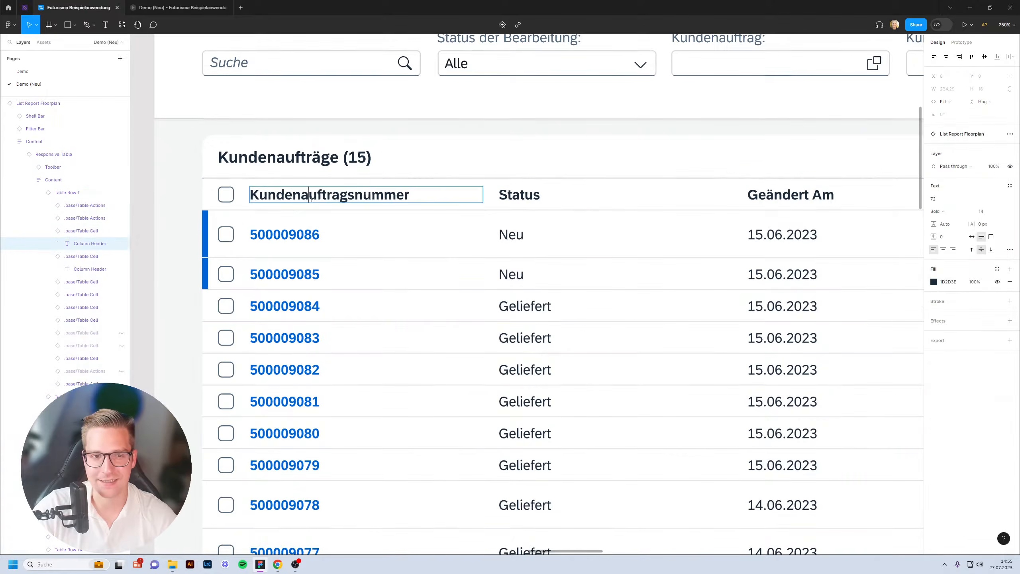
pyautogui.doubleClick(312, 198)
pyautogui.write('Number')
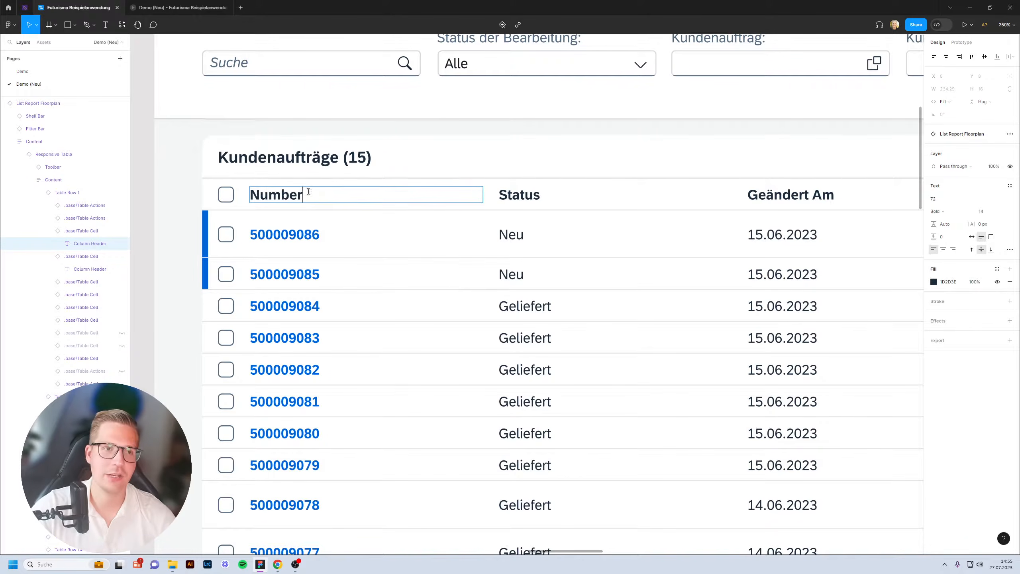
pyautogui.click(176, 7)
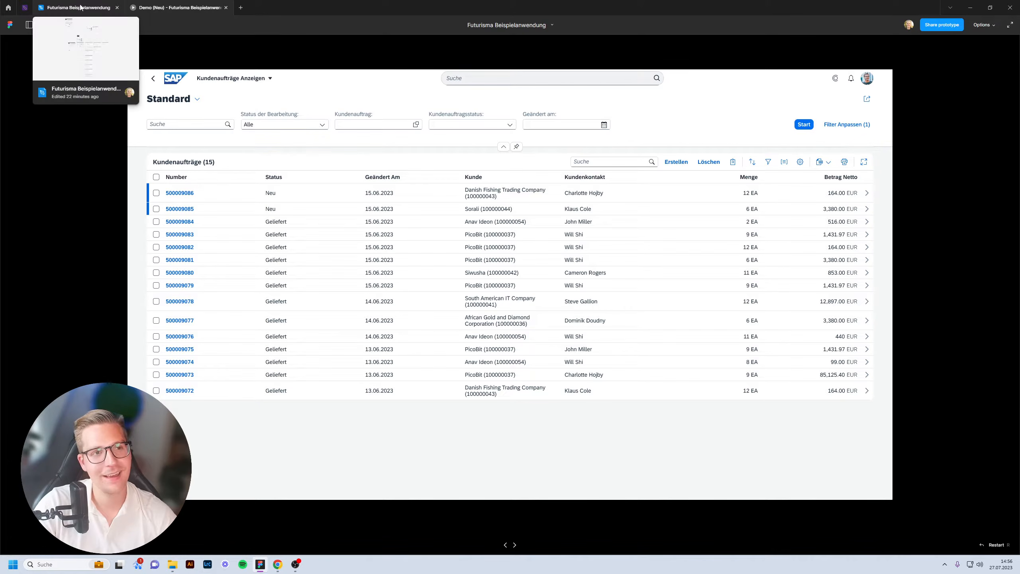
pyautogui.click(278, 564)
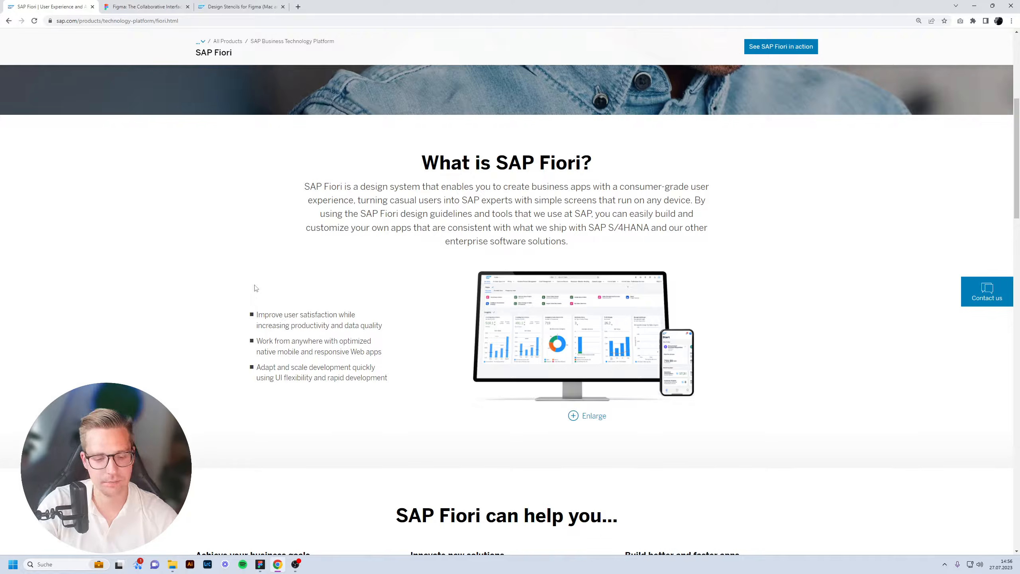
# Glance at figma.com, check the Number header in the Figma design, then return to the browser.
pyautogui.hotkey('ctrl', 'Tab')
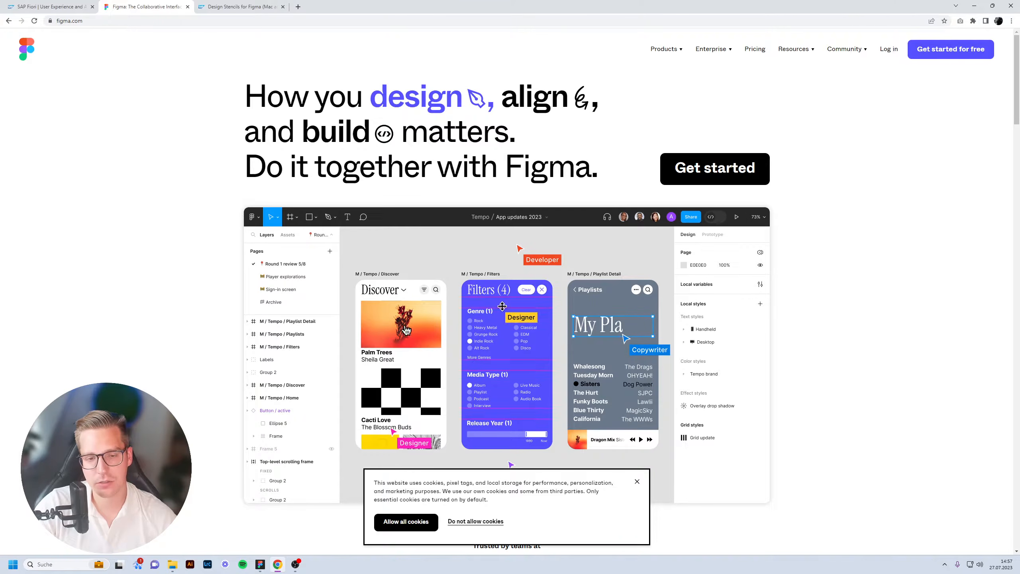
pyautogui.hotkey('alt', 'Tab')
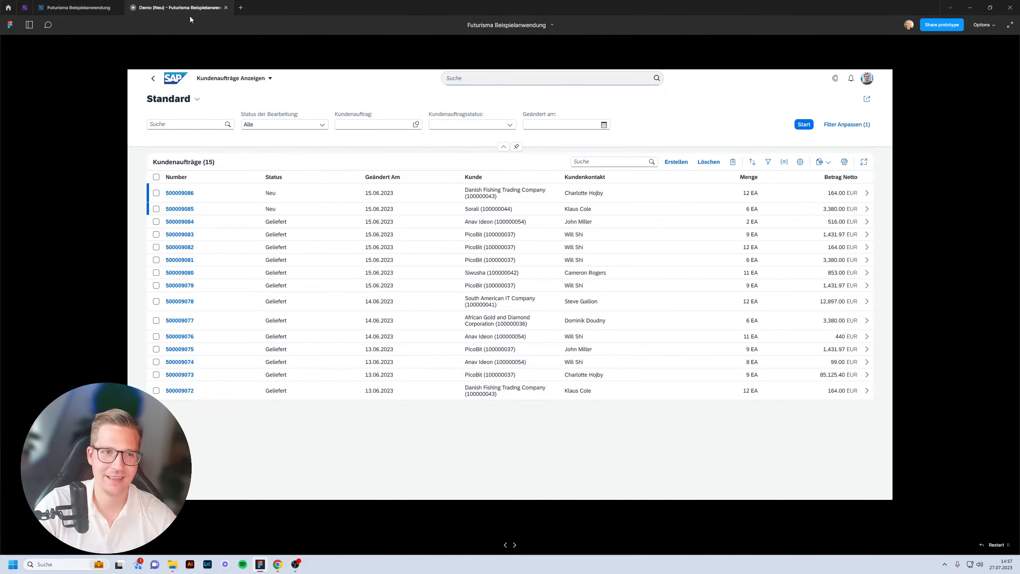
pyautogui.click(79, 8)
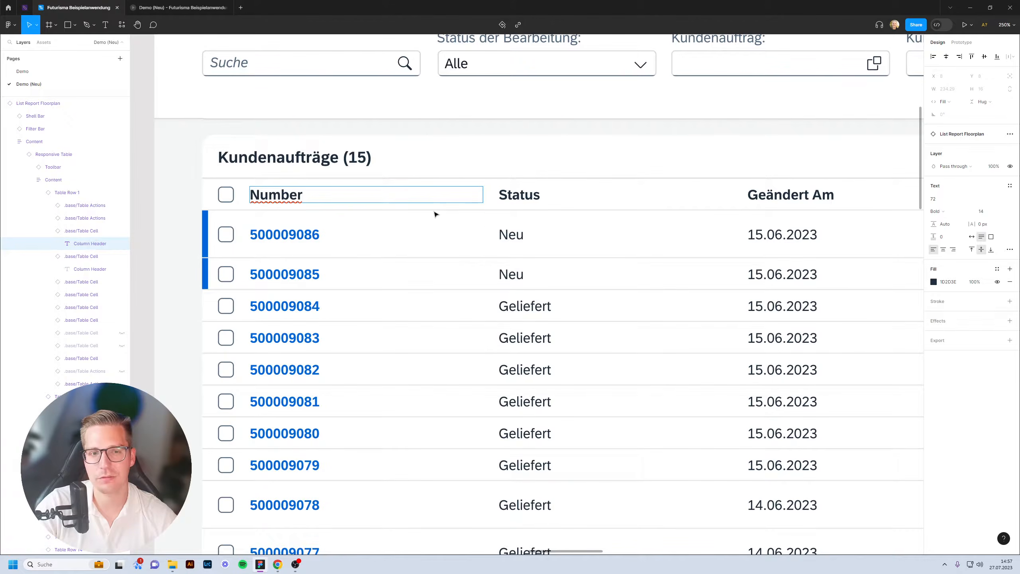
pyautogui.scroll(-10, 414, 227)
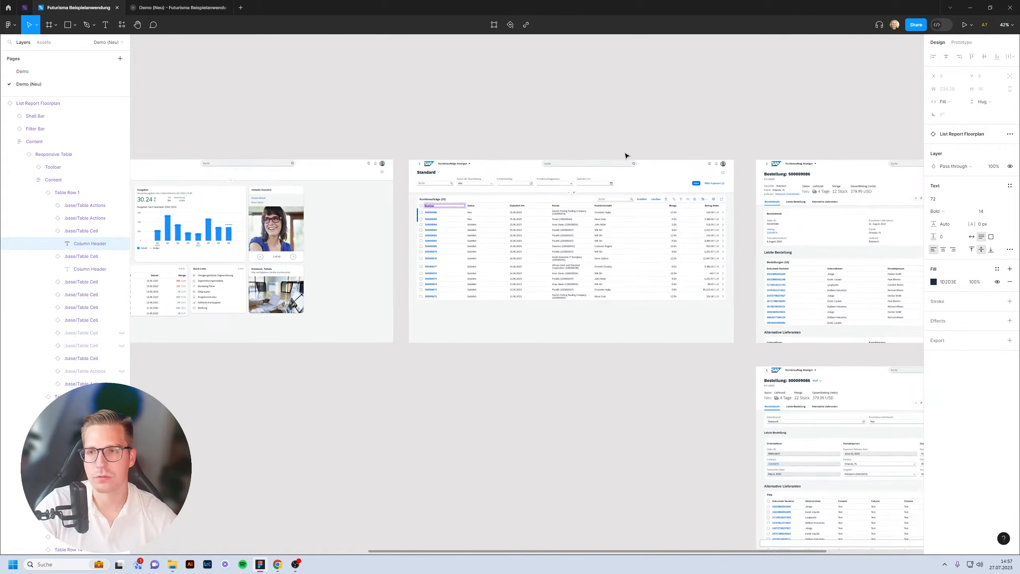
pyautogui.scroll(5, 627, 154)
pyautogui.scroll(1, 627, 155)
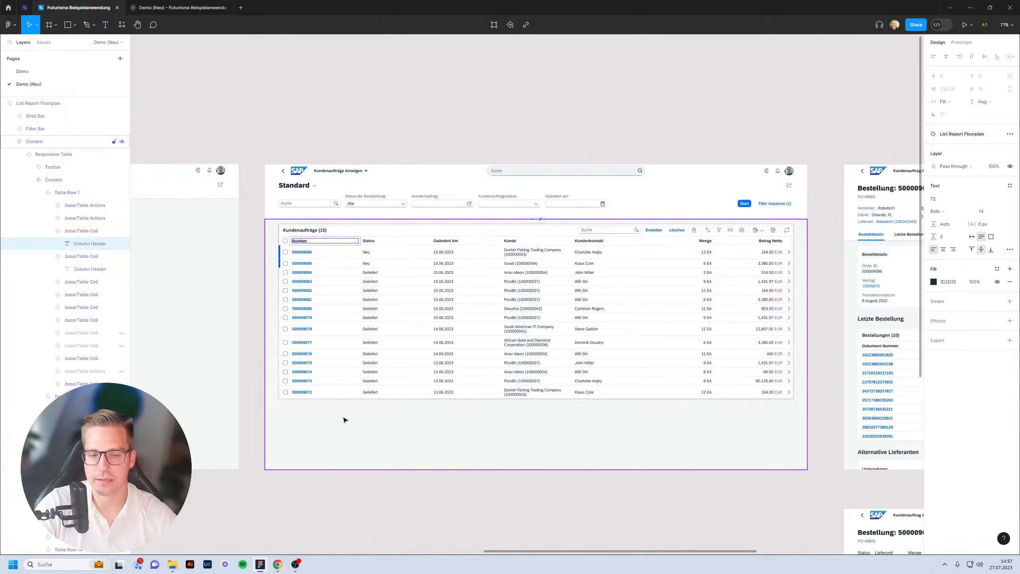
pyautogui.click(277, 565)
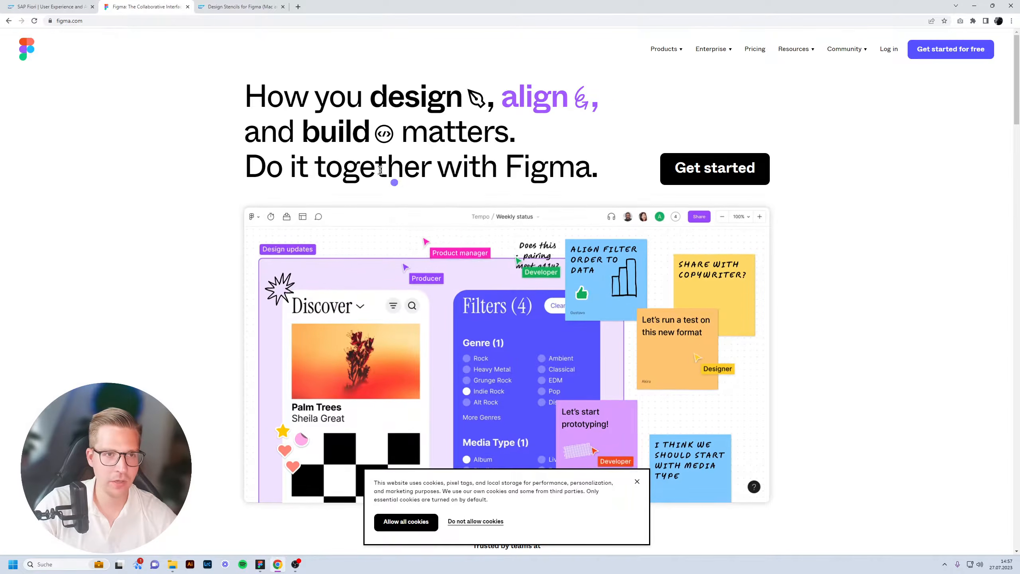
# Open the Design Stencils for Figma page and scroll to its Download and Installation section.
pyautogui.click(259, 11)
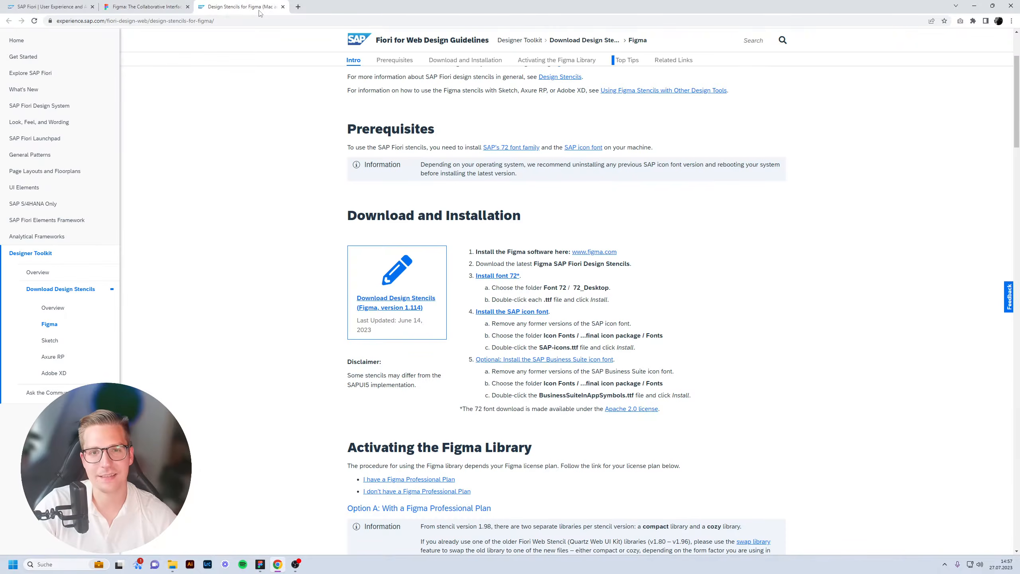
pyautogui.scroll(3, 342, 253)
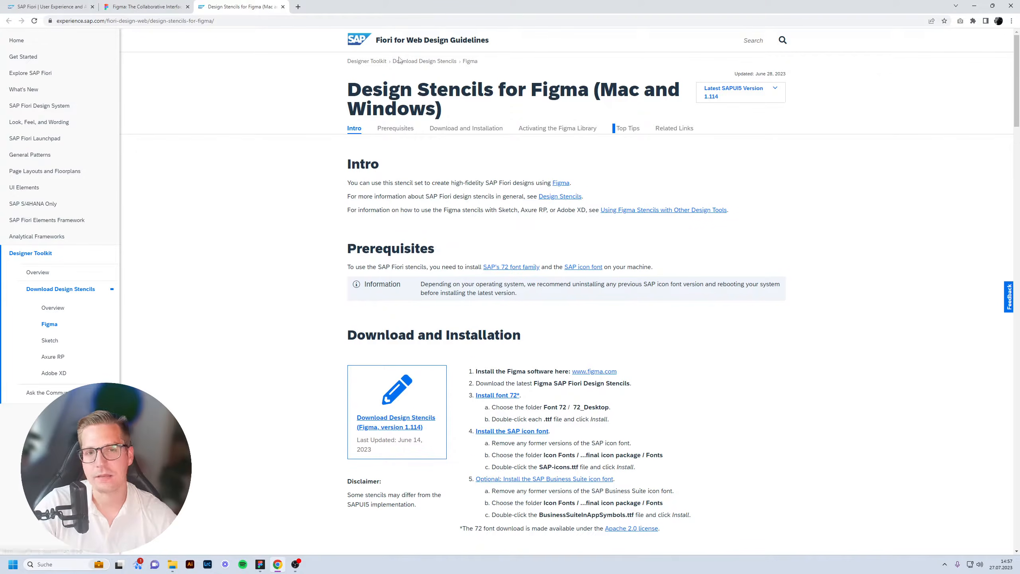
pyautogui.moveTo(355, 84); pyautogui.dragTo(521, 84)
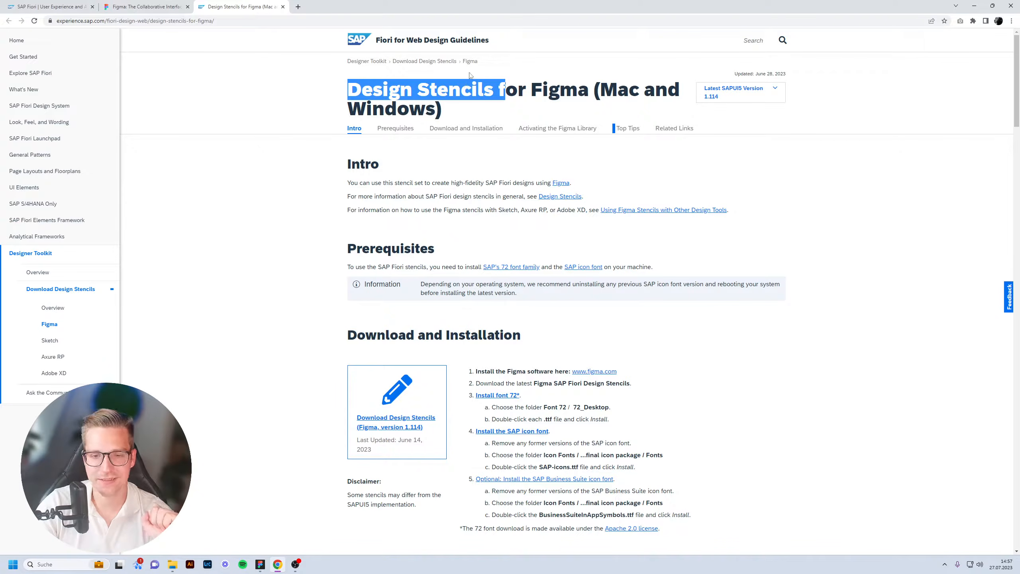
pyautogui.click(339, 83)
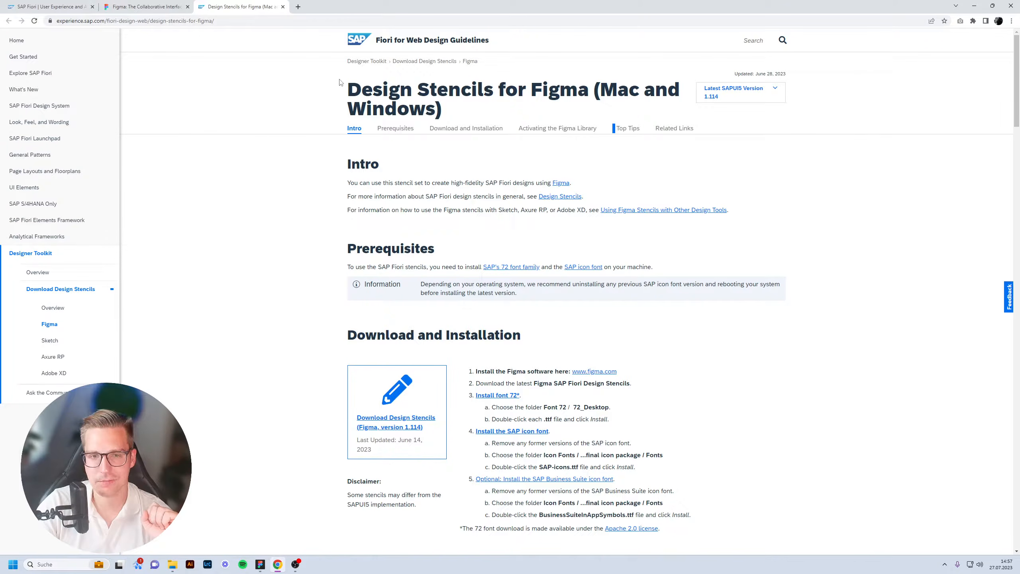
pyautogui.scroll(-4, 397, 241)
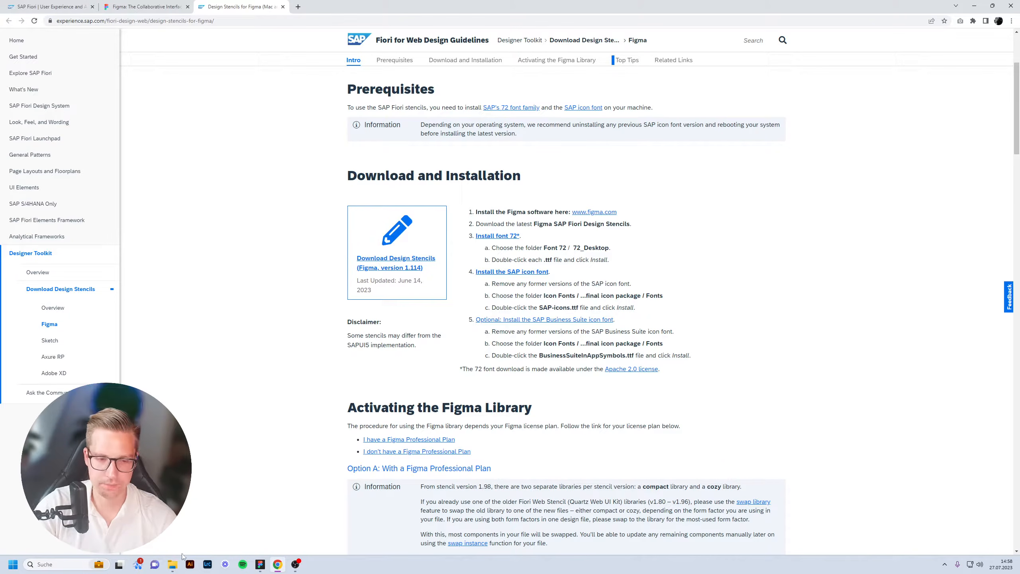
# Browse Downloads > S4HANA_Web_UI_Kit_v1.114 > S4HANA Web UI Kit v1.114 > Font 72 in File Explorer.
pyautogui.moveTo(172, 565)
pyautogui.click(174, 530)
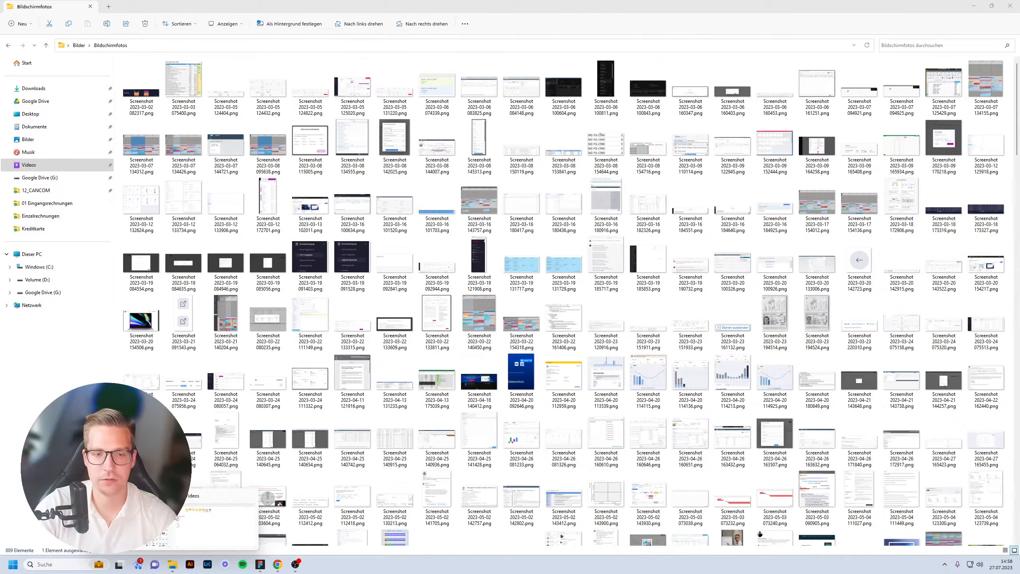
pyautogui.click(219, 518)
pyautogui.click(37, 88)
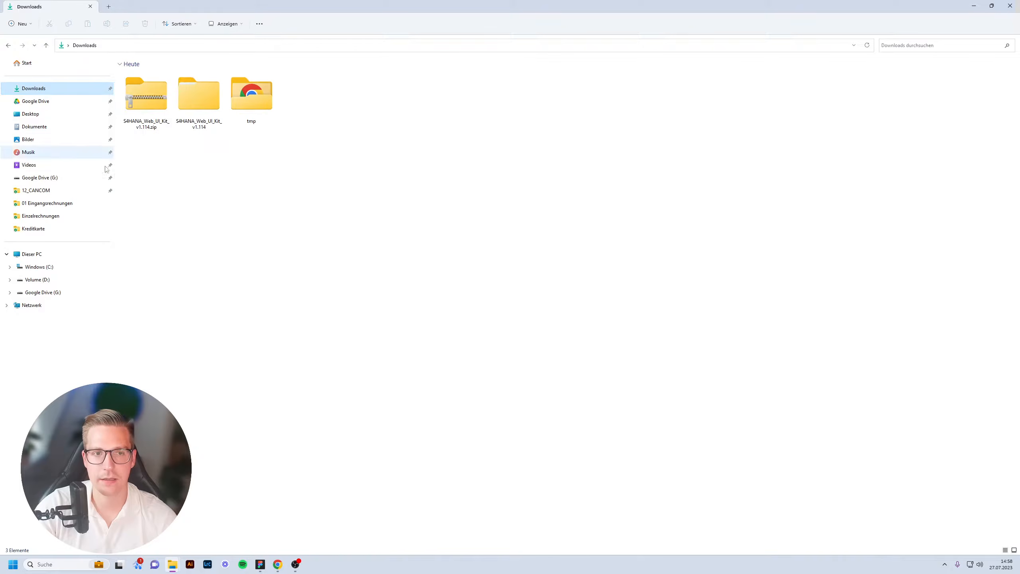
pyautogui.doubleClick(201, 115)
pyautogui.keyDown('ctrl'); pyautogui.scroll(3, 193, 114); pyautogui.keyUp('ctrl')
pyautogui.keyDown('ctrl'); pyautogui.scroll(2, 239, 158); pyautogui.keyUp('ctrl')
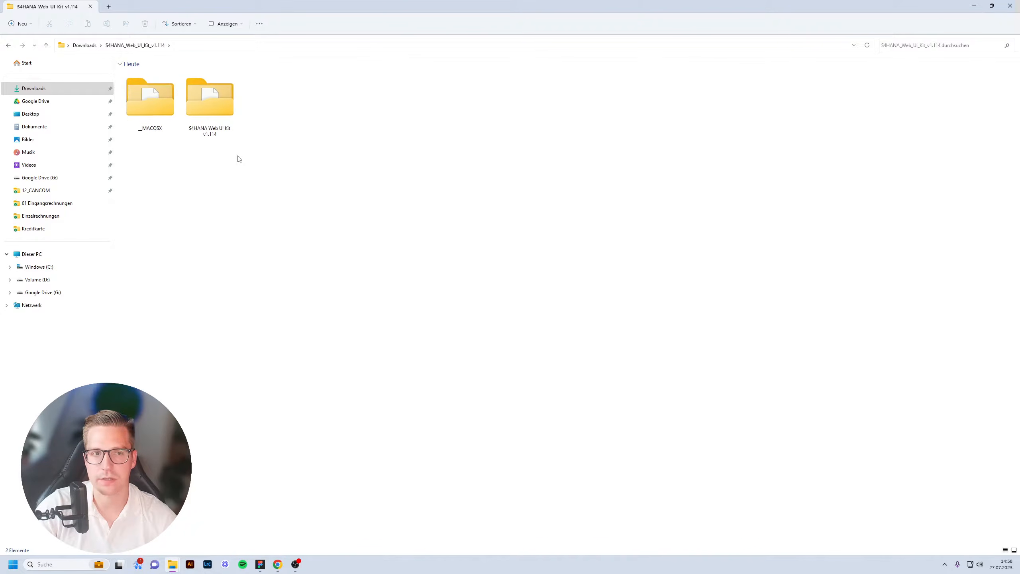
pyautogui.doubleClick(244, 127)
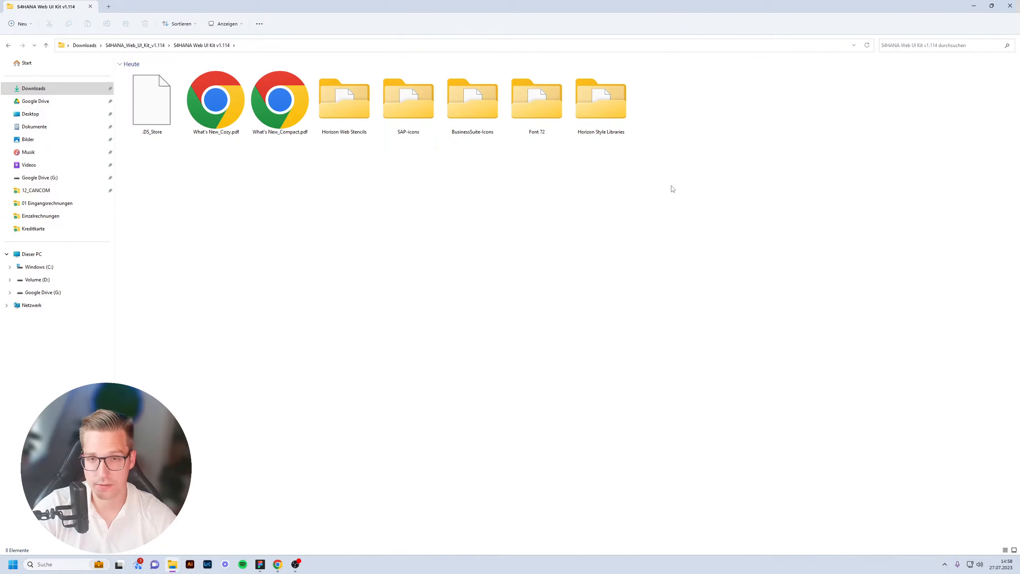
pyautogui.doubleClick(562, 120)
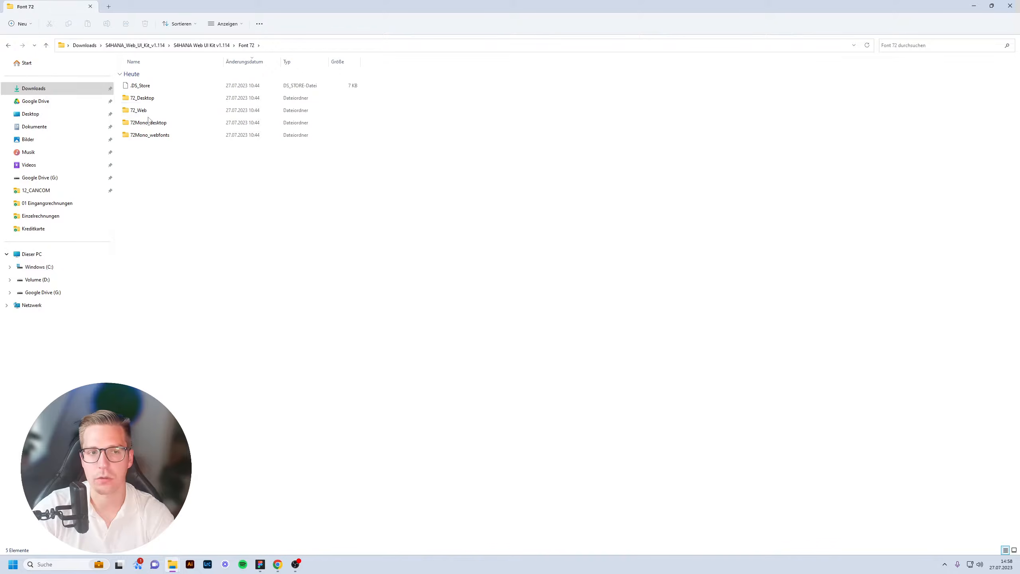
# Install all eight 72_Desktop fonts, replacing the already installed versions for every file.
pyautogui.doubleClick(155, 98)
pyautogui.doubleClick(163, 98)
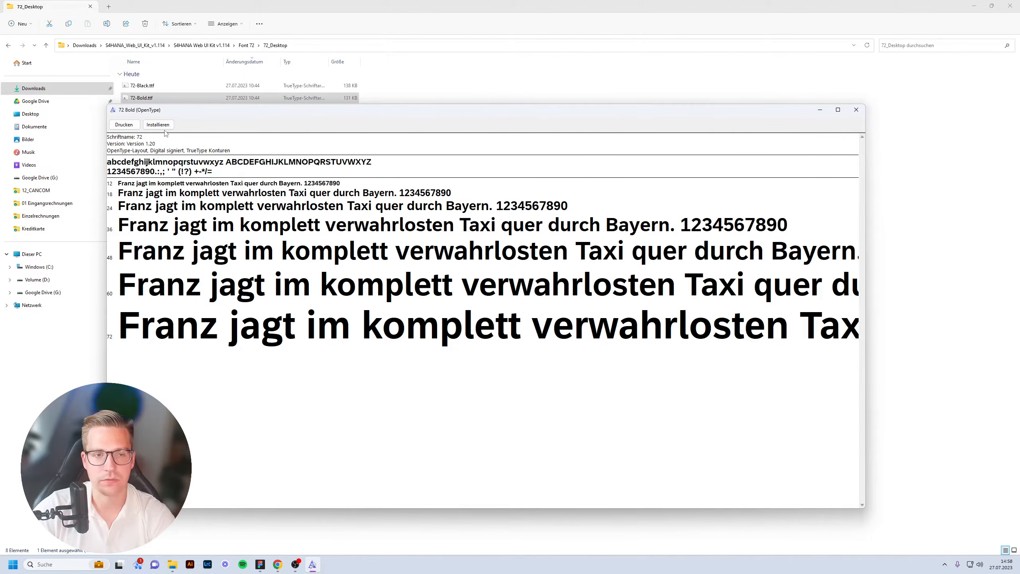
pyautogui.click(856, 109)
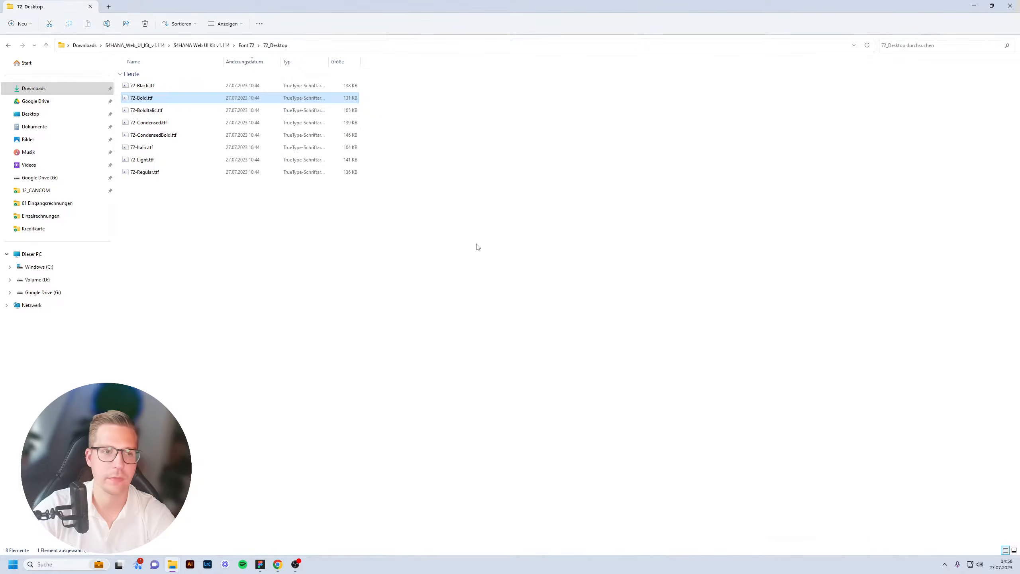
pyautogui.hotkey('ctrl', 'a')
pyautogui.rightClick(165, 97)
pyautogui.click(203, 144)
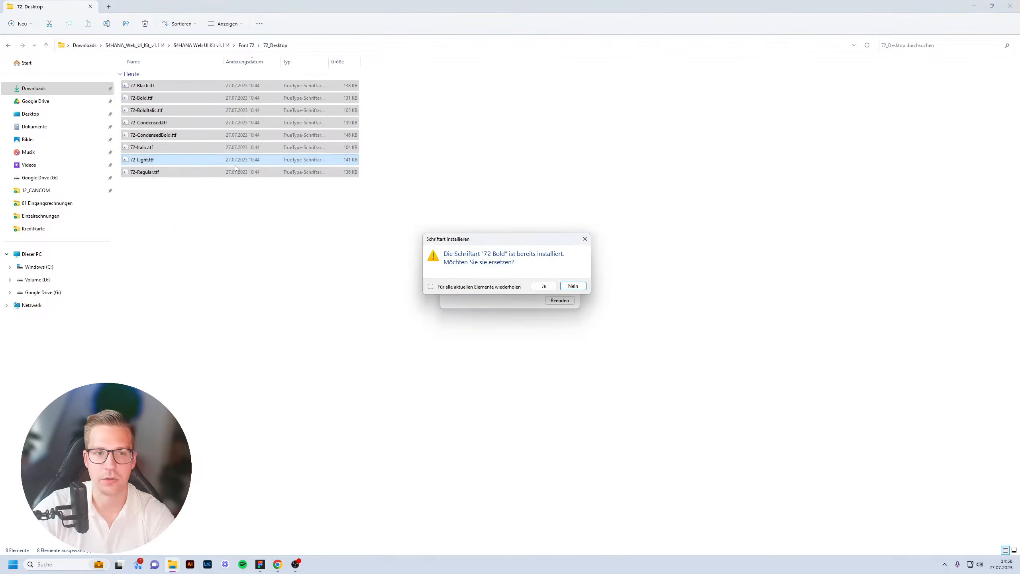
pyautogui.click(508, 287)
pyautogui.click(544, 286)
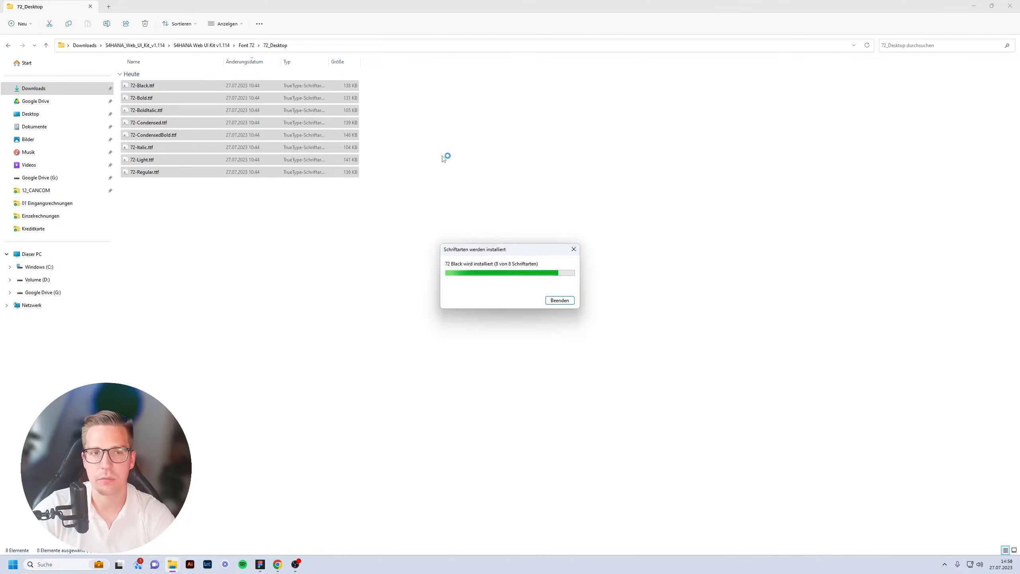
# Go back to the inner S4HANA Web UI Kit v1.114 folder and select SAP-icons.
pyautogui.click(142, 46)
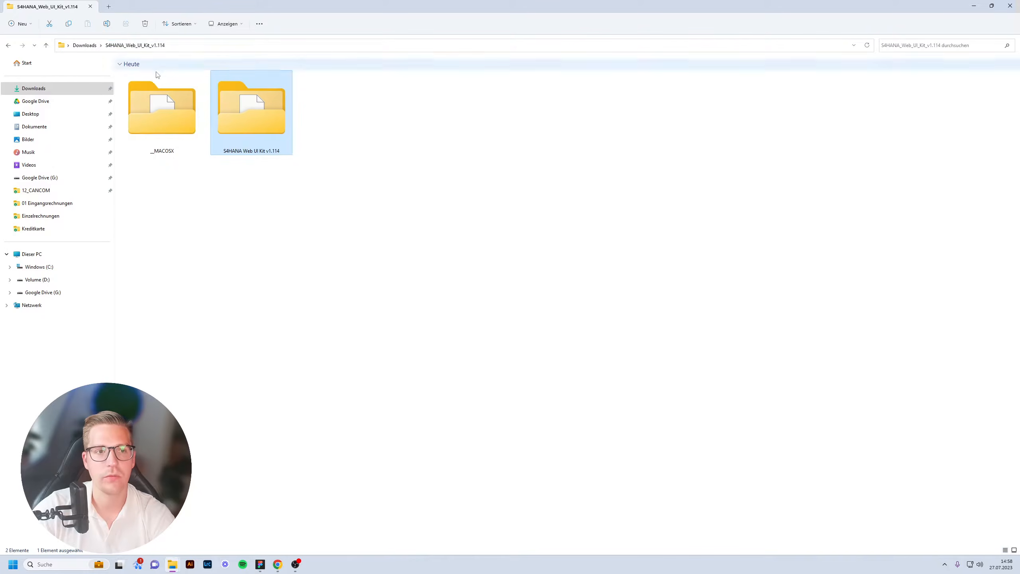
pyautogui.doubleClick(263, 122)
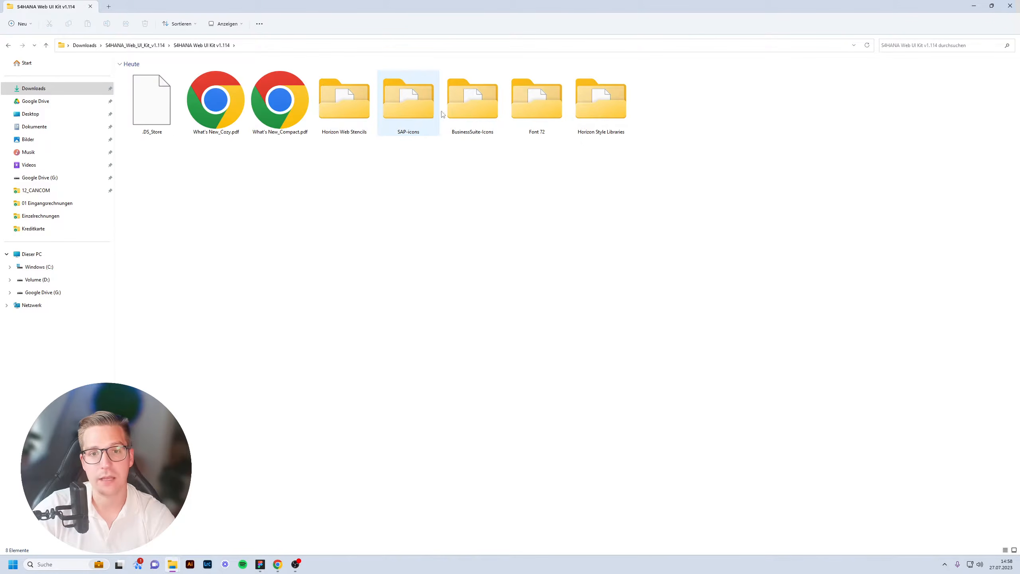
pyautogui.click(427, 106)
# Open SAP-icons > Horizon SAP-icons_5.04_Package > Fonts > SAP-icons, showing files as small icons.
pyautogui.doubleClick(426, 106)
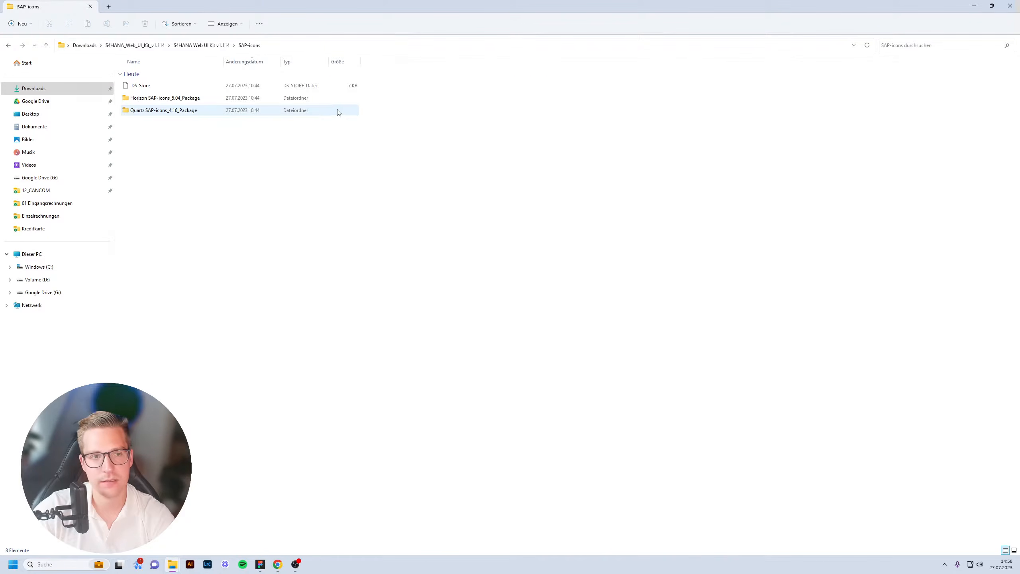
pyautogui.doubleClick(190, 101)
pyautogui.doubleClick(153, 184)
pyautogui.click(171, 89)
pyautogui.doubleClick(171, 90)
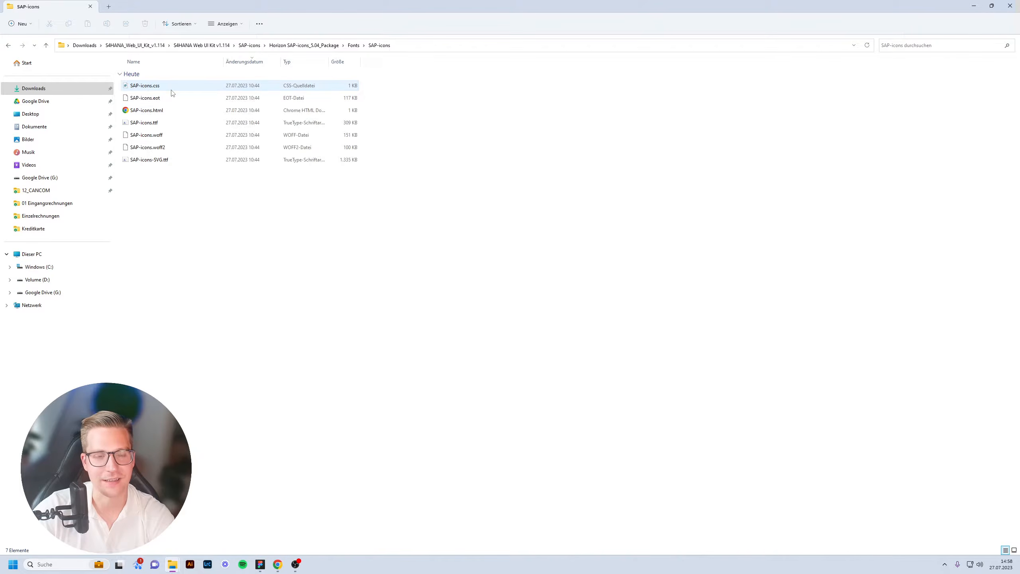
pyautogui.hotkey('ctrl', 'shift', '4')
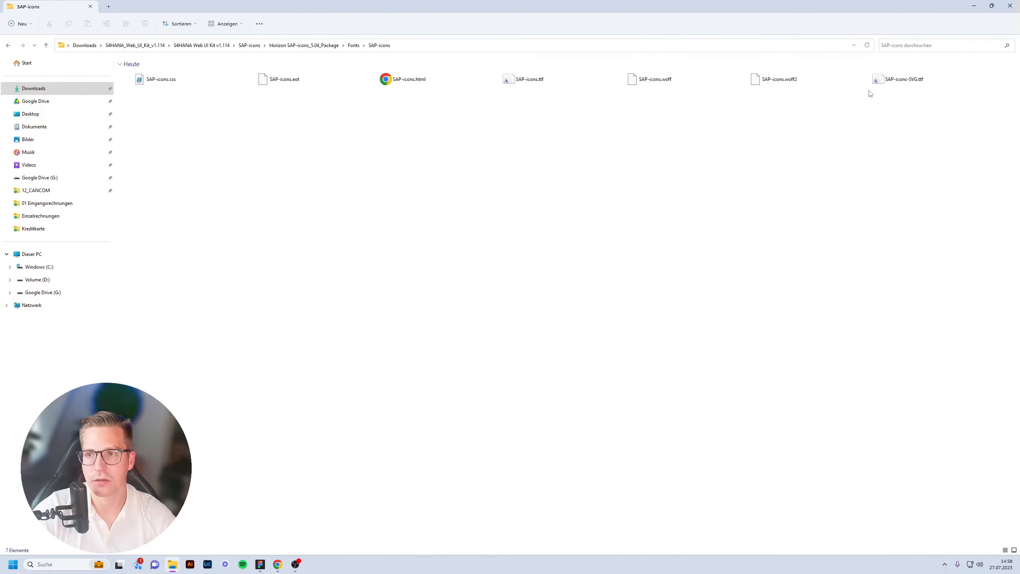
# Preview the SAP-icons-SVG font, close the viewer, and return to Figma.
pyautogui.doubleClick(892, 80)
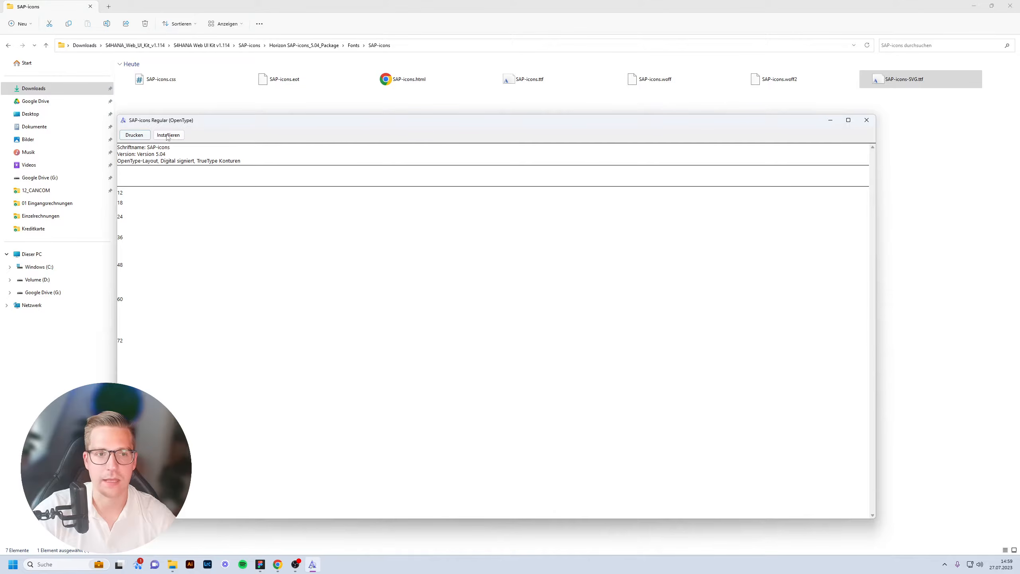
pyautogui.click(875, 122)
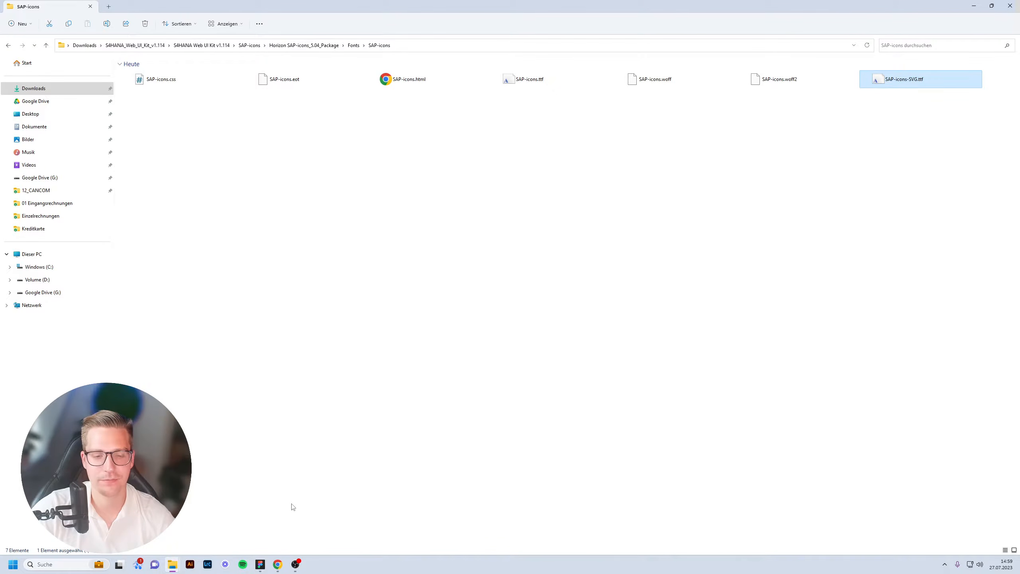
pyautogui.click(263, 564)
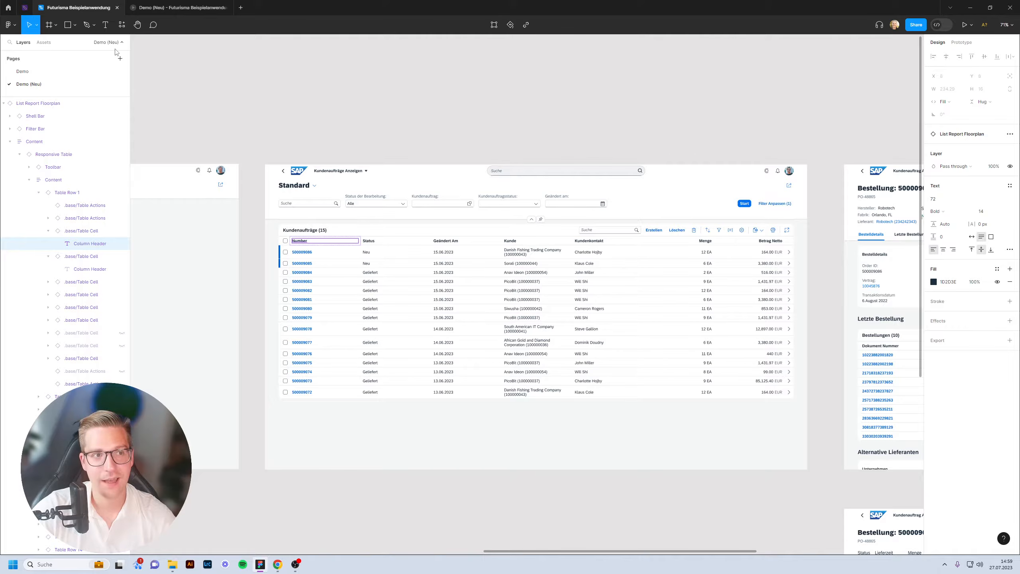
# Import the Compact (v1.114) .fig stencil from the kit's Horizon Web Stencils folder into the team project.
pyautogui.click(8, 7)
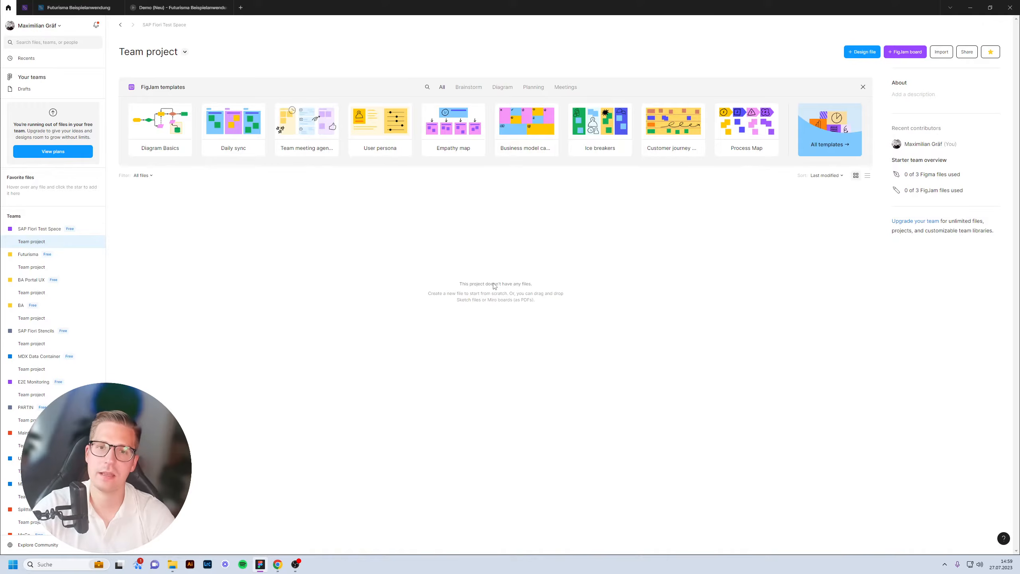
pyautogui.click(948, 55)
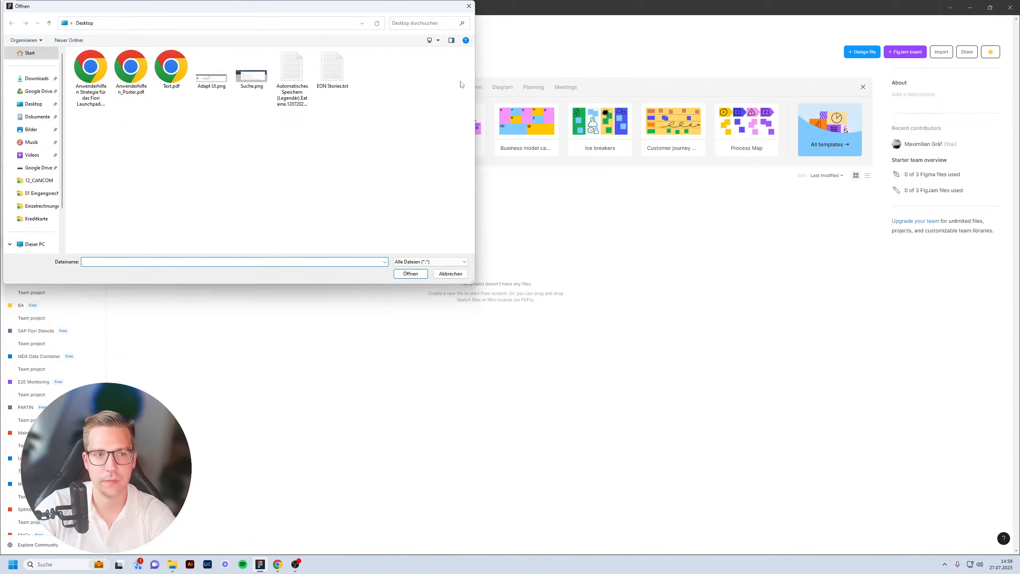
pyautogui.click(38, 79)
pyautogui.doubleClick(260, 114)
pyautogui.click(123, 88)
pyautogui.doubleClick(122, 88)
pyautogui.doubleClick(136, 113)
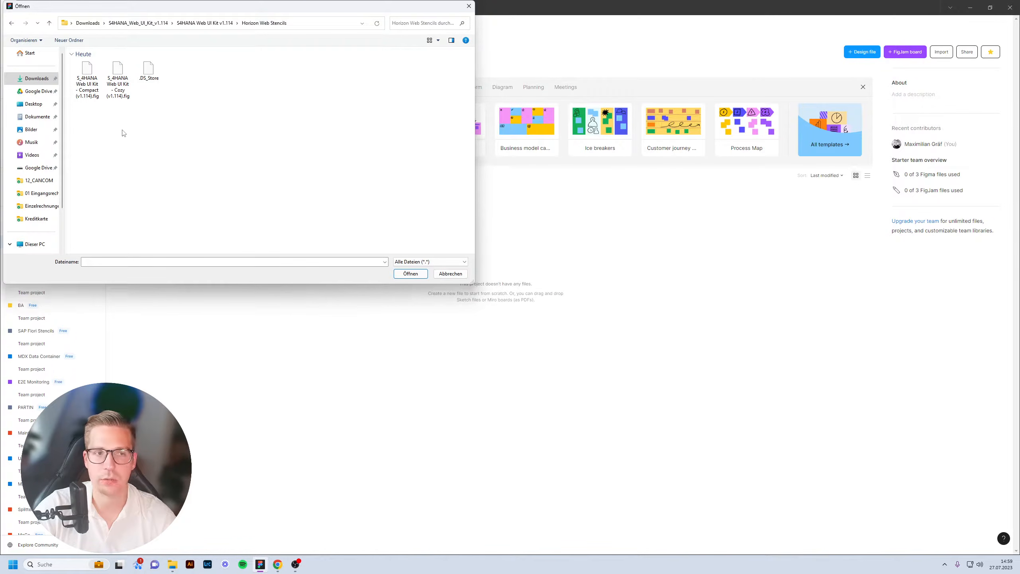
pyautogui.click(86, 92)
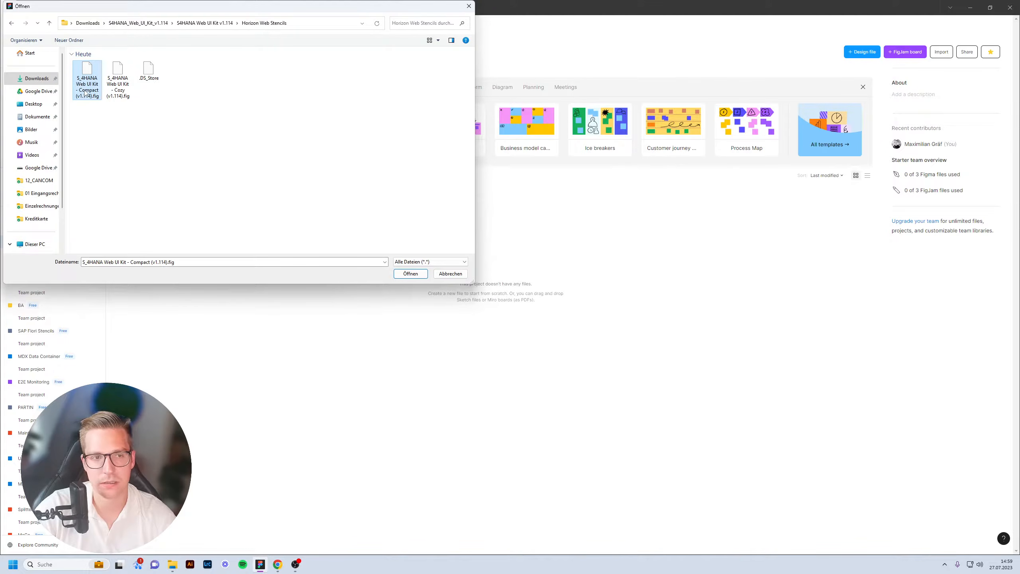
pyautogui.doubleClick(85, 93)
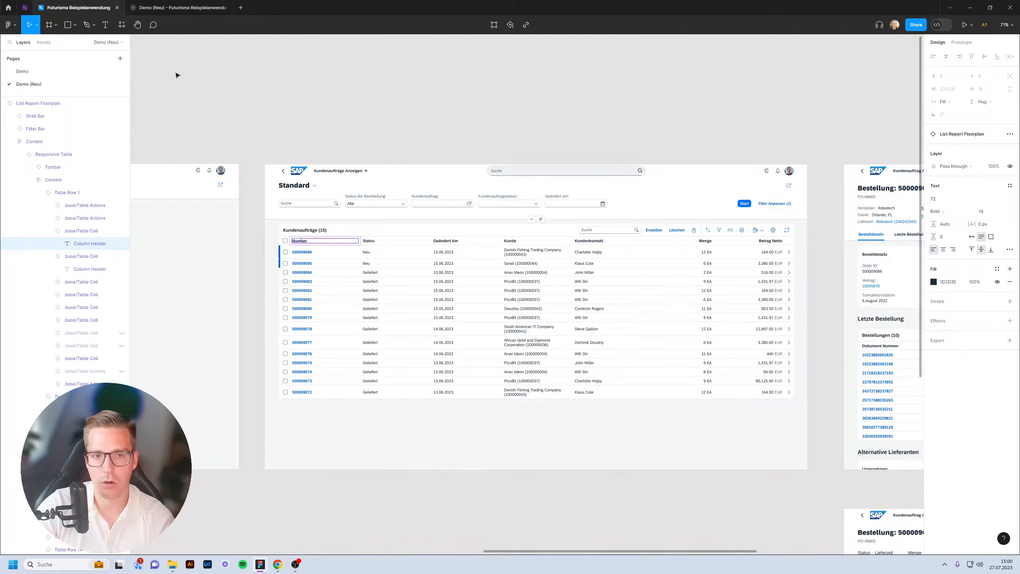
# Toggle between the Demo (Neu) prototype and the design, briefly checking stencil import progress.
pyautogui.click(272, 86)
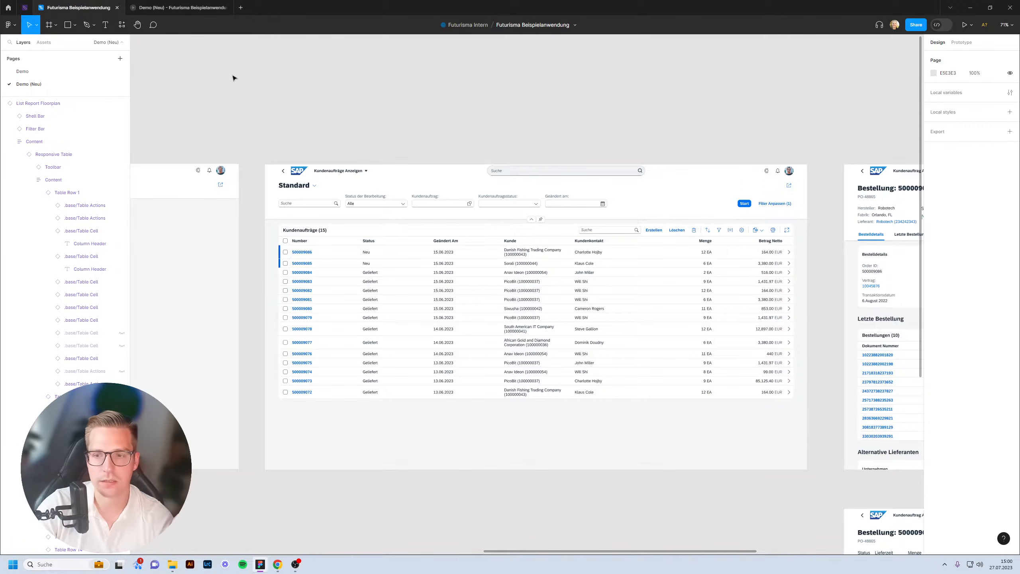
pyautogui.click(178, 12)
pyautogui.click(120, 9)
pyautogui.click(177, 7)
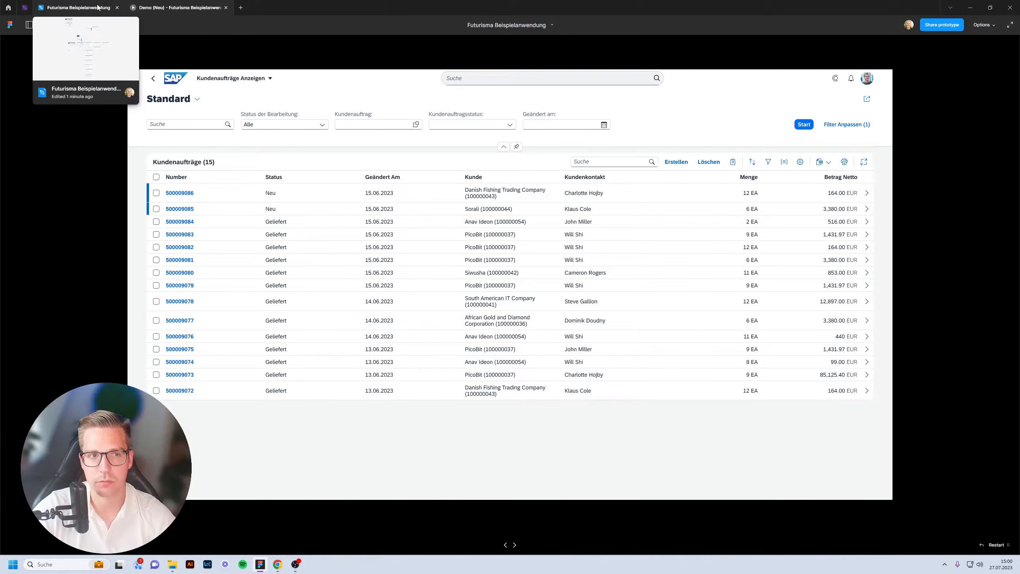
pyautogui.click(77, 8)
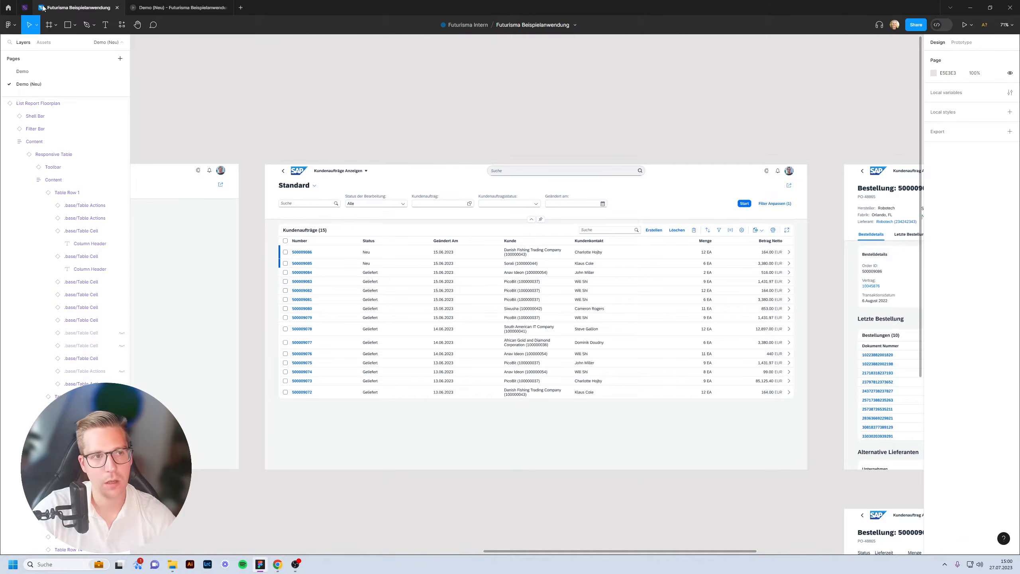
pyautogui.click(13, 11)
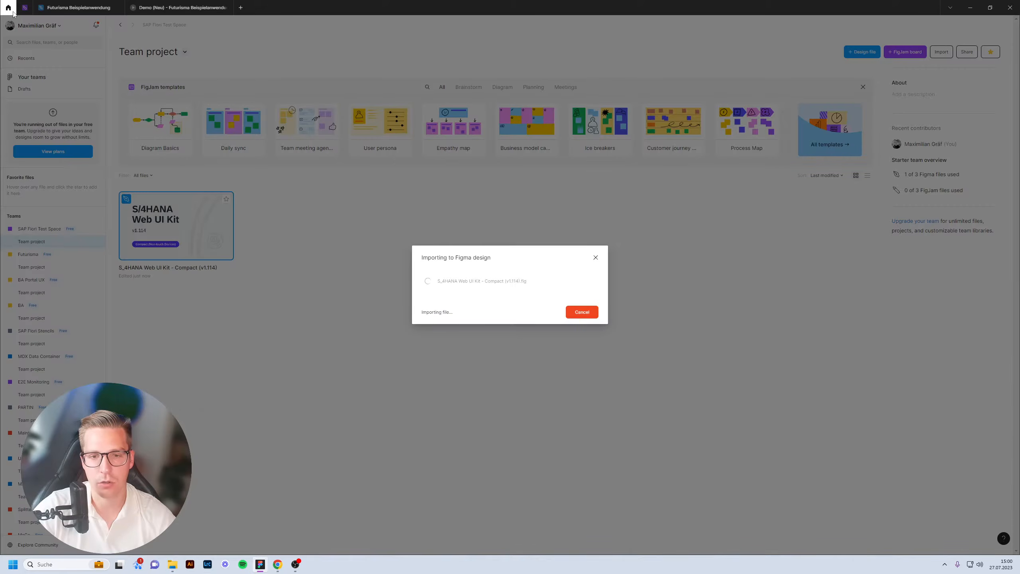
pyautogui.click(72, 8)
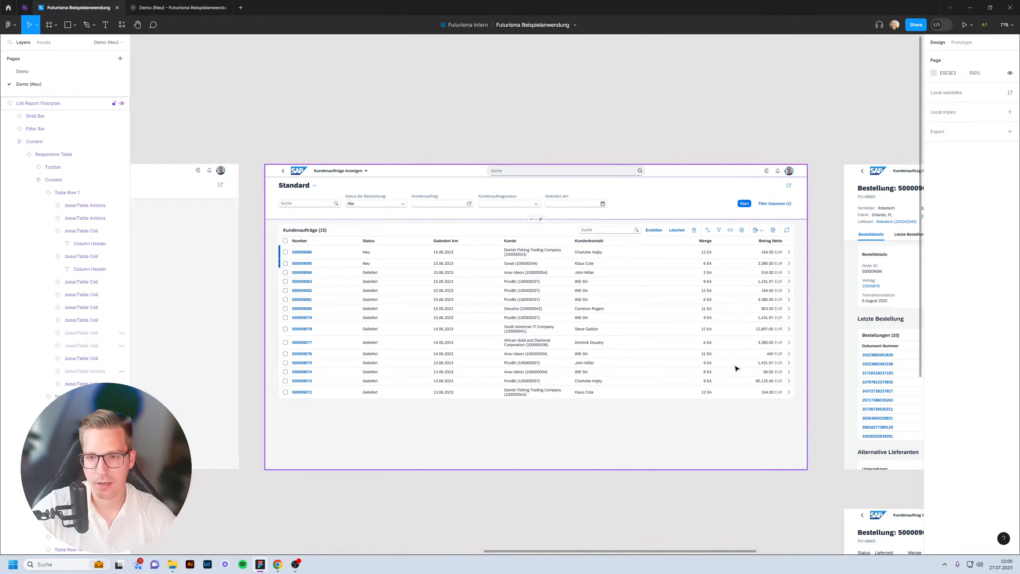
# Test-edit the Bestellung page's Editieren button label with 'qwe123123', then undo it.
pyautogui.moveTo(780, 315); pyautogui.dragTo(326, 250)
pyautogui.hscroll(3, 326, 250)
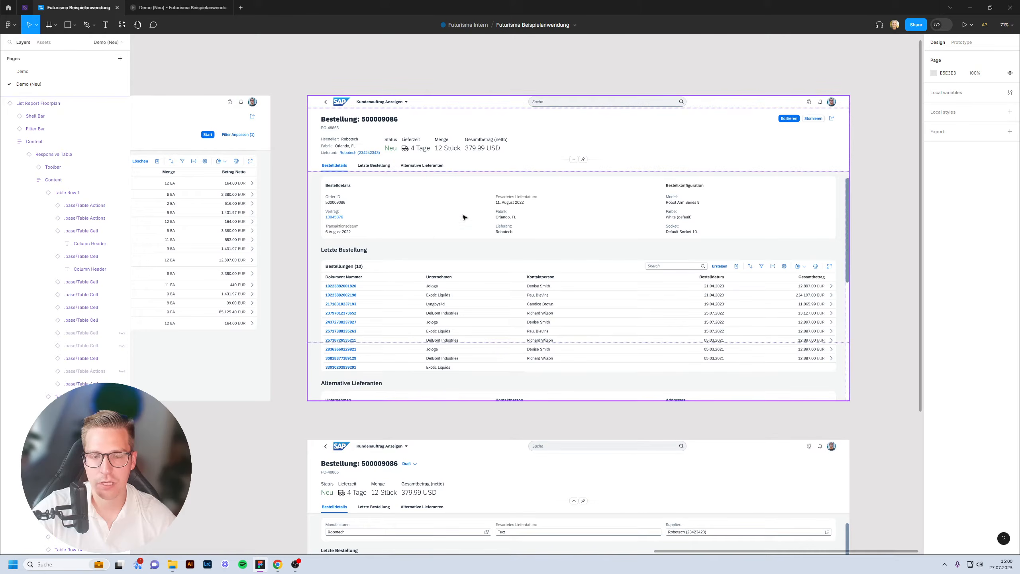
pyautogui.scroll(5, 865, 110)
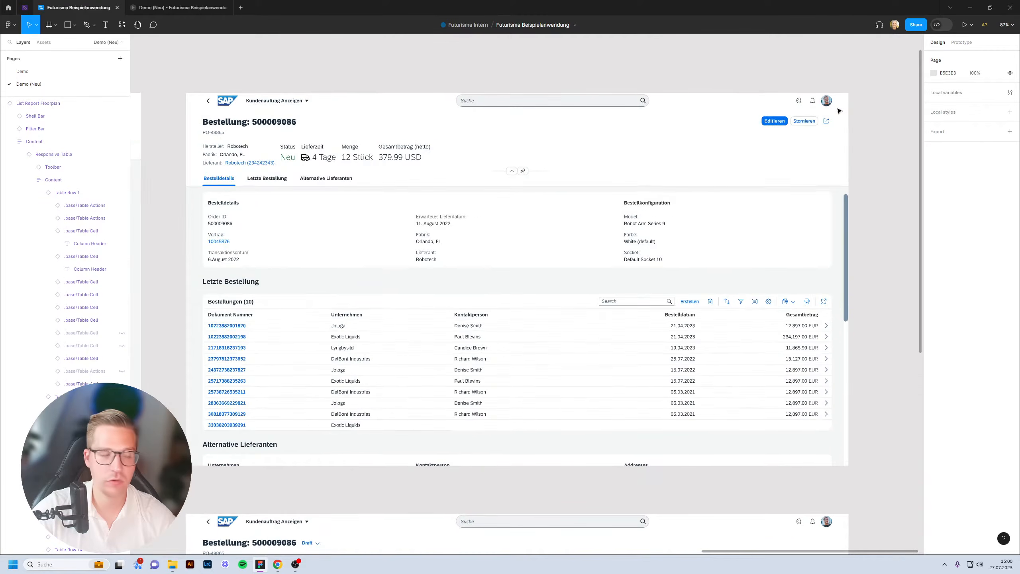
pyautogui.scroll(6, 835, 114)
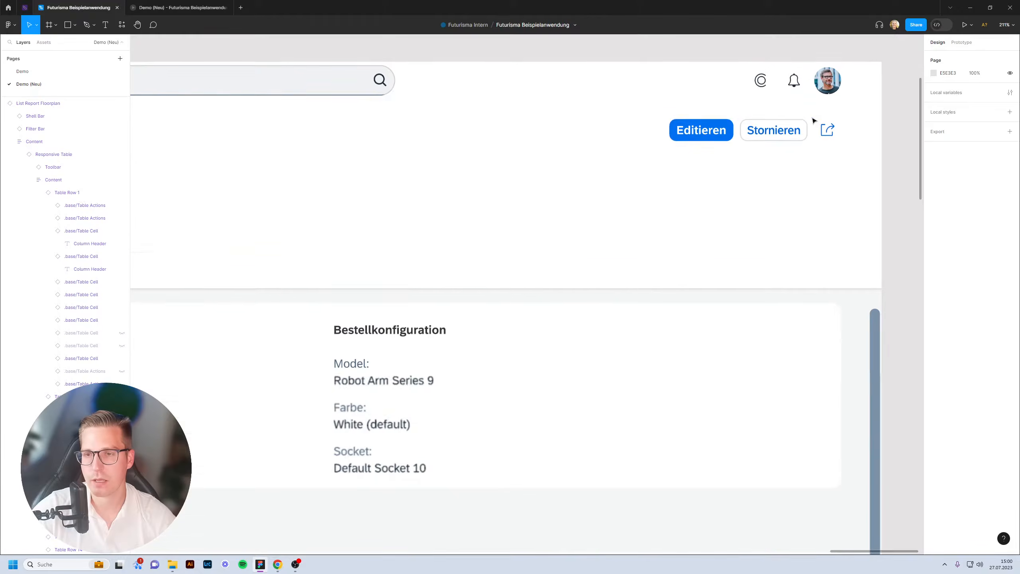
pyautogui.scroll(3, 712, 101)
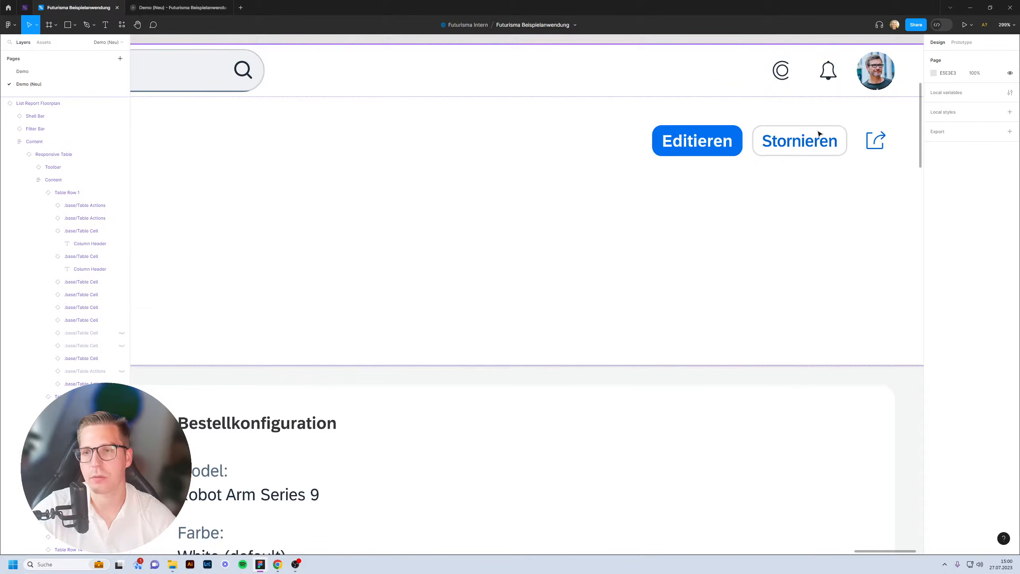
pyautogui.click(719, 142)
pyautogui.doubleClick(719, 142)
pyautogui.doubleClick(718, 140)
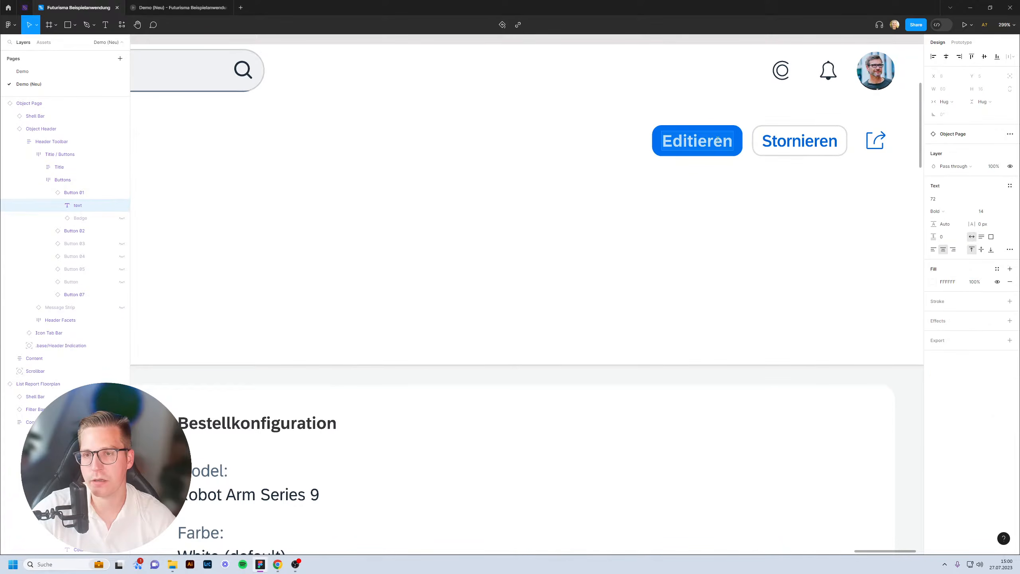
pyautogui.write('qwe123123')
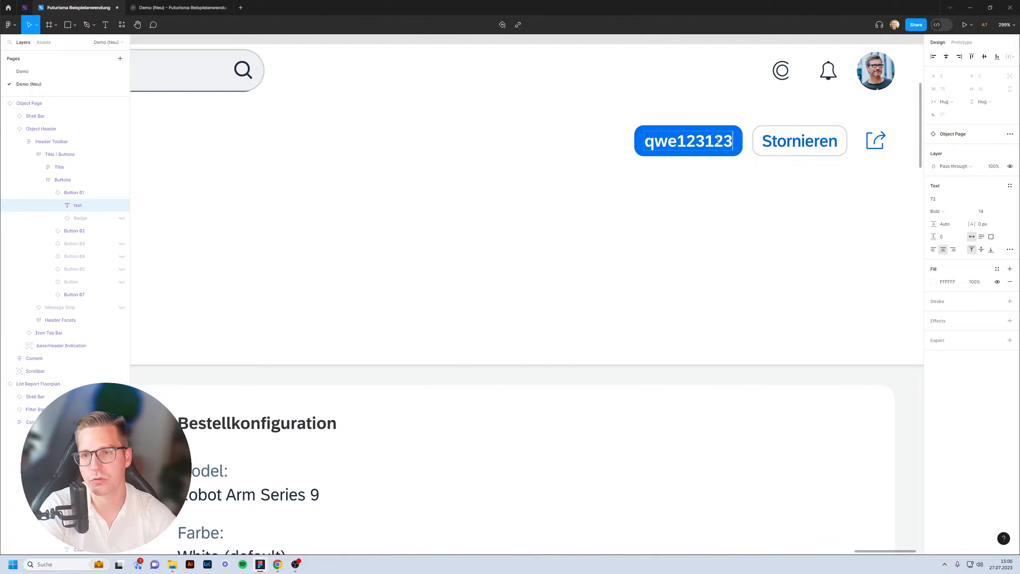
pyautogui.hotkey('ctrl', 'z')
pyautogui.scroll(-10, 633, 194)
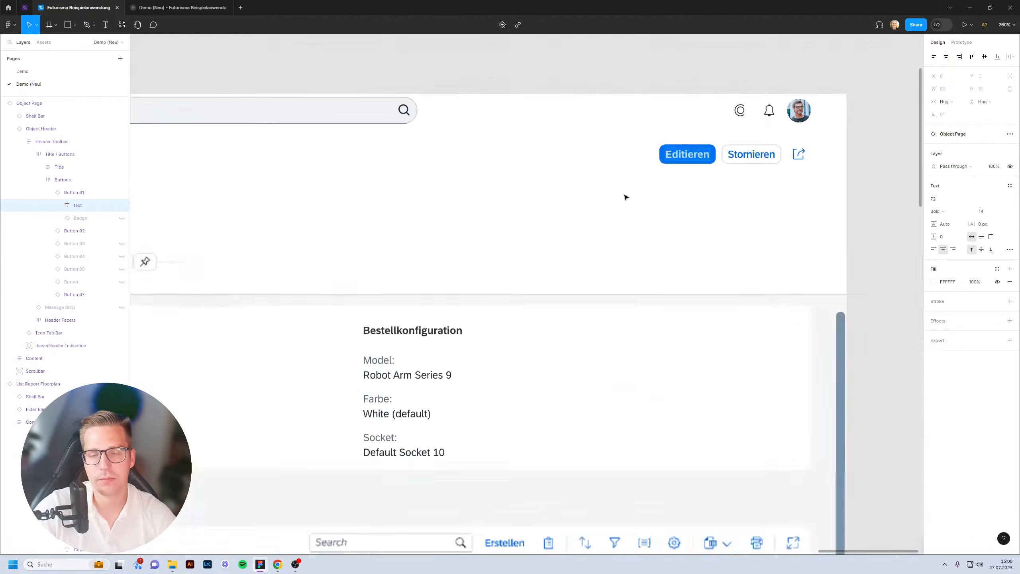
pyautogui.press('Escape')
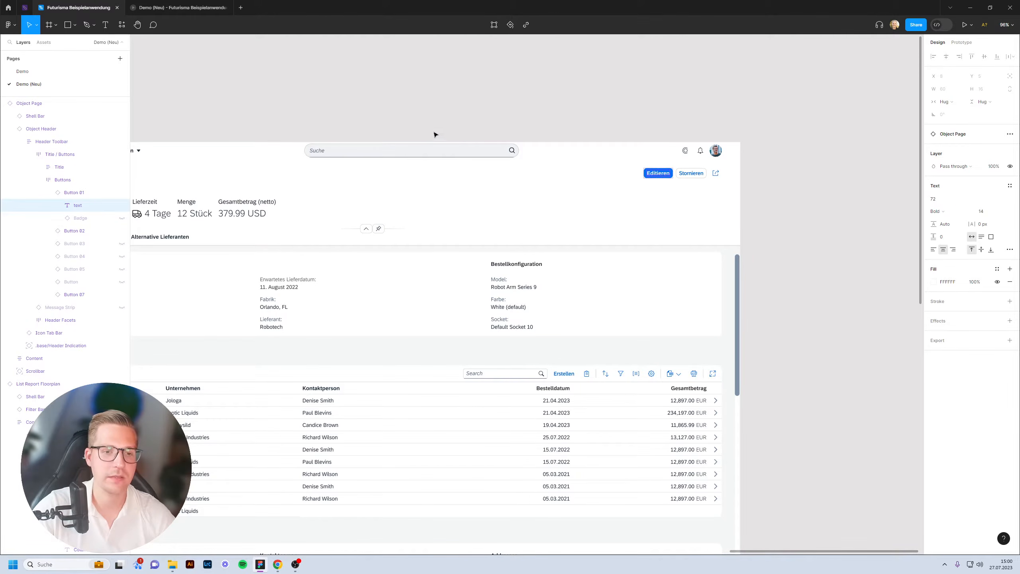
# Pan around the canvas, then return to the file browser to check the import.
pyautogui.hscroll(-8, 426, 135)
pyautogui.scroll(2, 396, 156)
pyautogui.scroll(-2, 396, 156)
pyautogui.hscroll(-10, 562, 133)
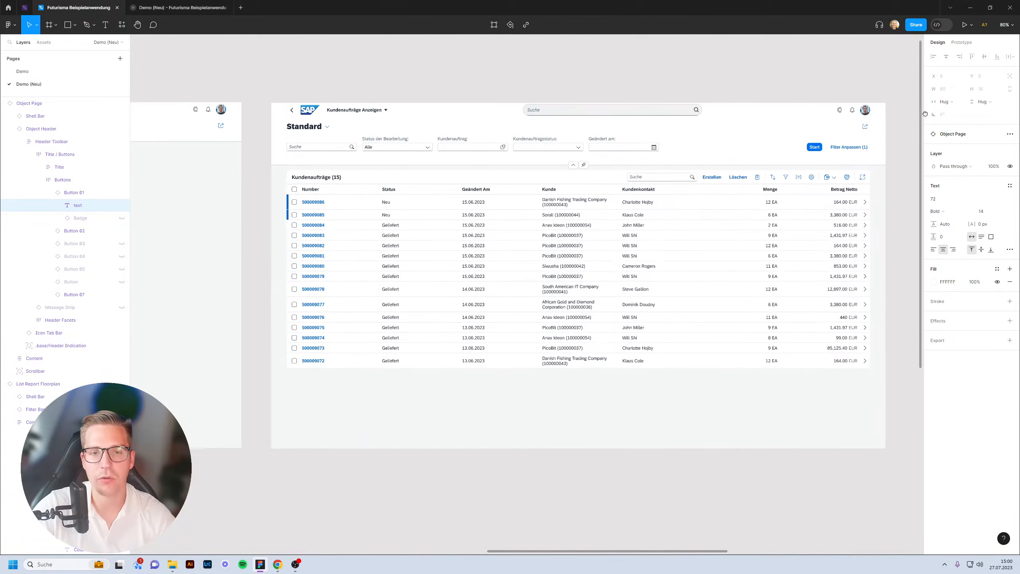
pyautogui.scroll(-2, 768, 109)
pyautogui.hscroll(5, 531, 91)
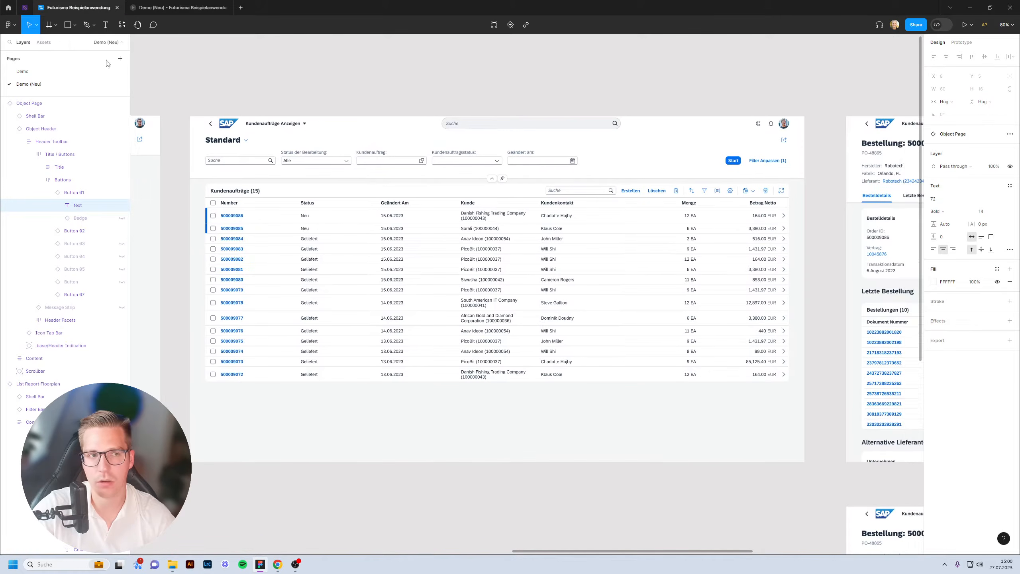
pyautogui.click(8, 7)
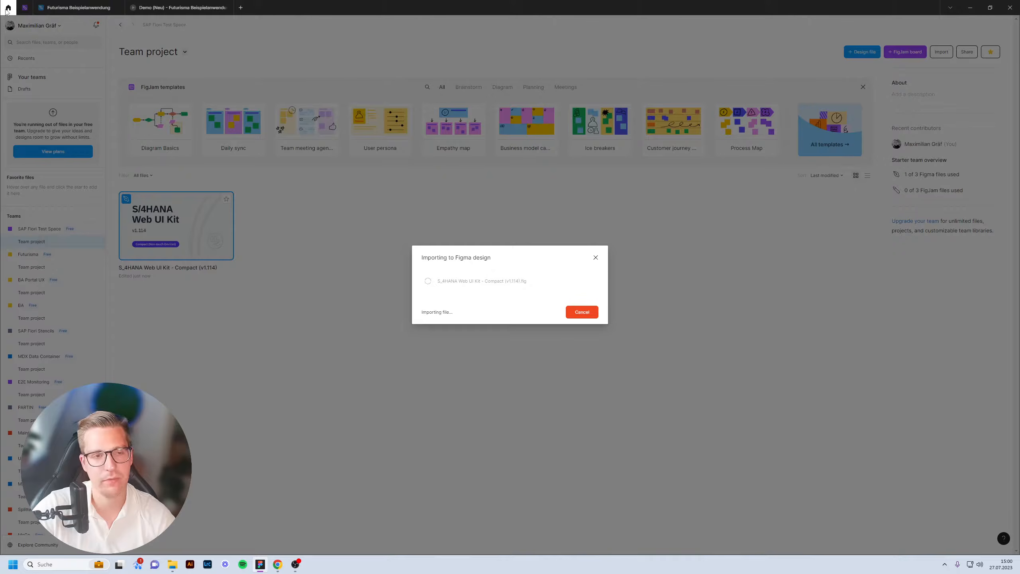
# Return to the Futurisma prototype file and look over all five prototype screens.
pyautogui.click(65, 15)
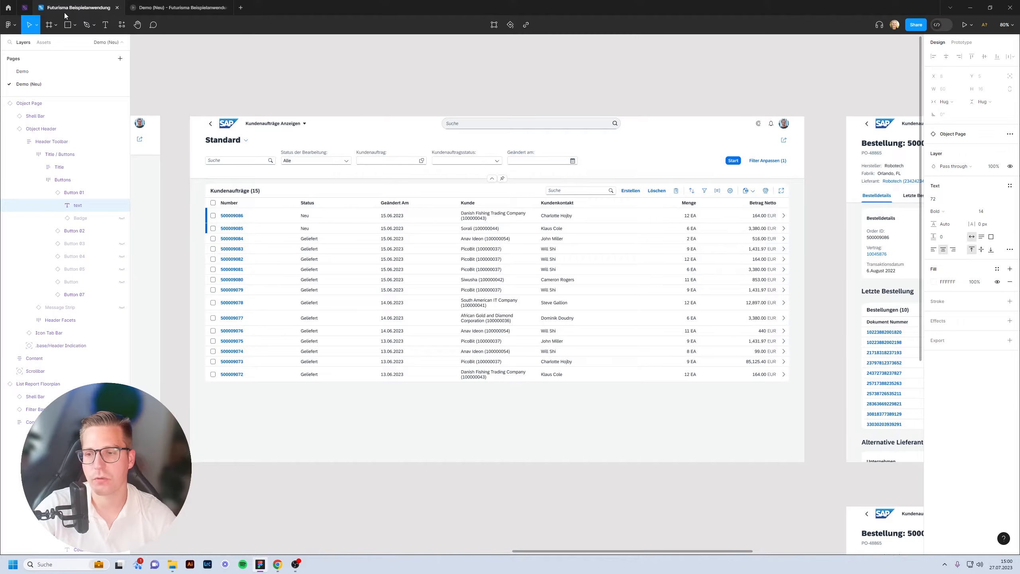
pyautogui.hscroll(5, 722, 95)
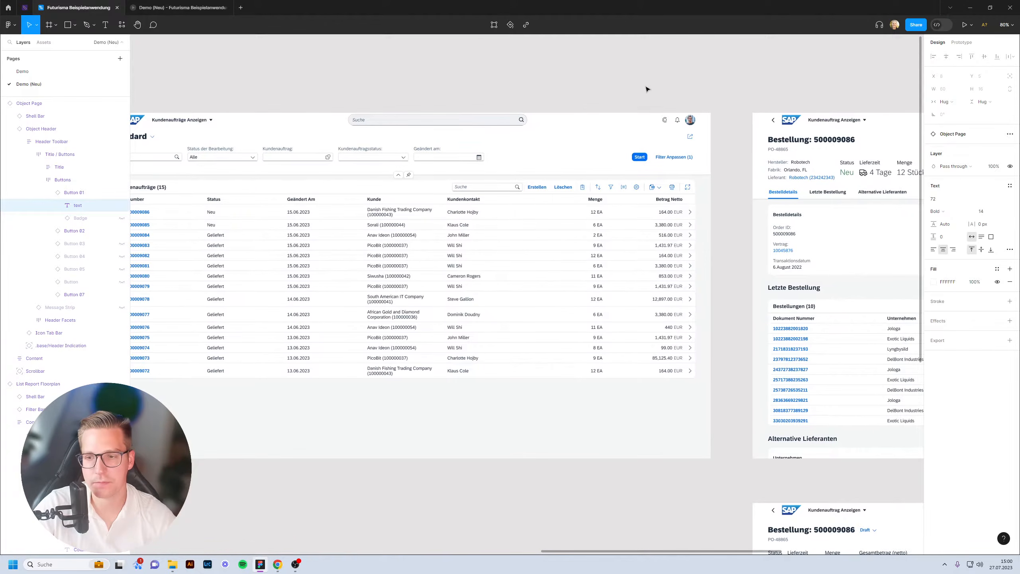
pyautogui.scroll(-10, 532, 118)
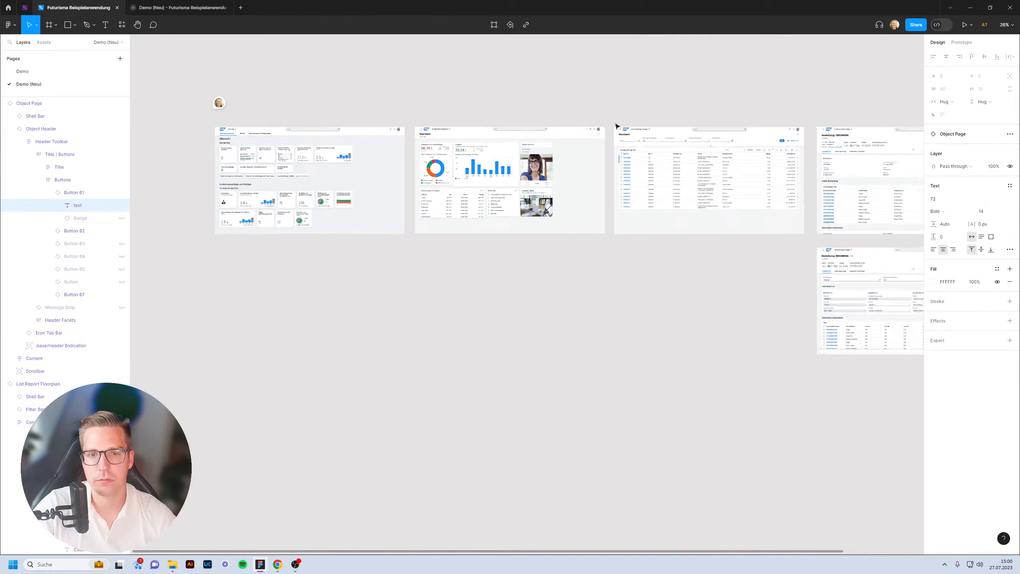
pyautogui.scroll(3, 576, 141)
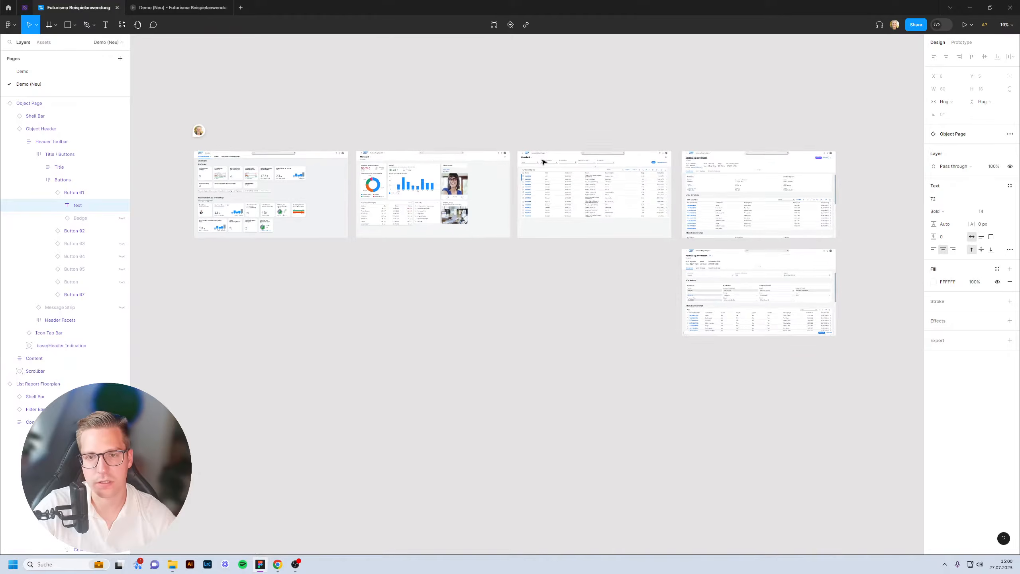
pyautogui.scroll(1, 543, 162)
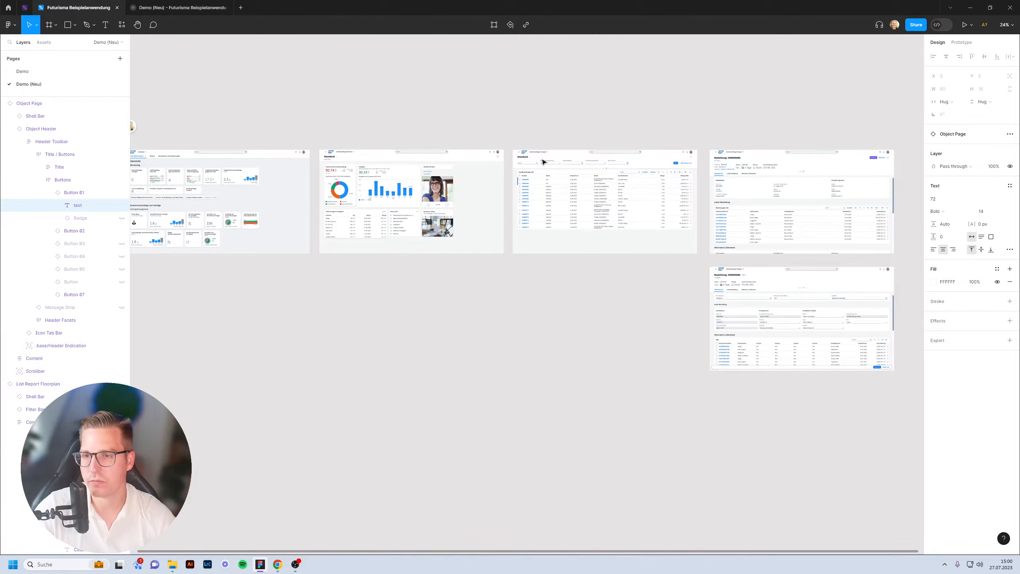
pyautogui.scroll(-2, 542, 296)
pyautogui.moveTo(901, 385); pyautogui.dragTo(193, 161)
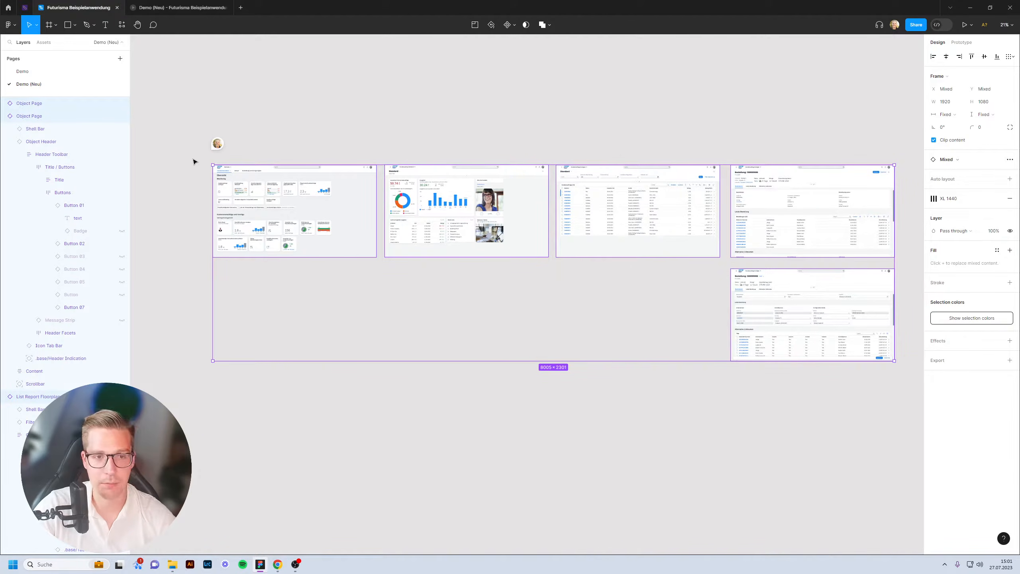
pyautogui.click(193, 161)
# Pan across the Übersicht dashboard, Anzeigen list report and Bestellung: 500009086 object page, then check the import.
pyautogui.scroll(10, 205, 201)
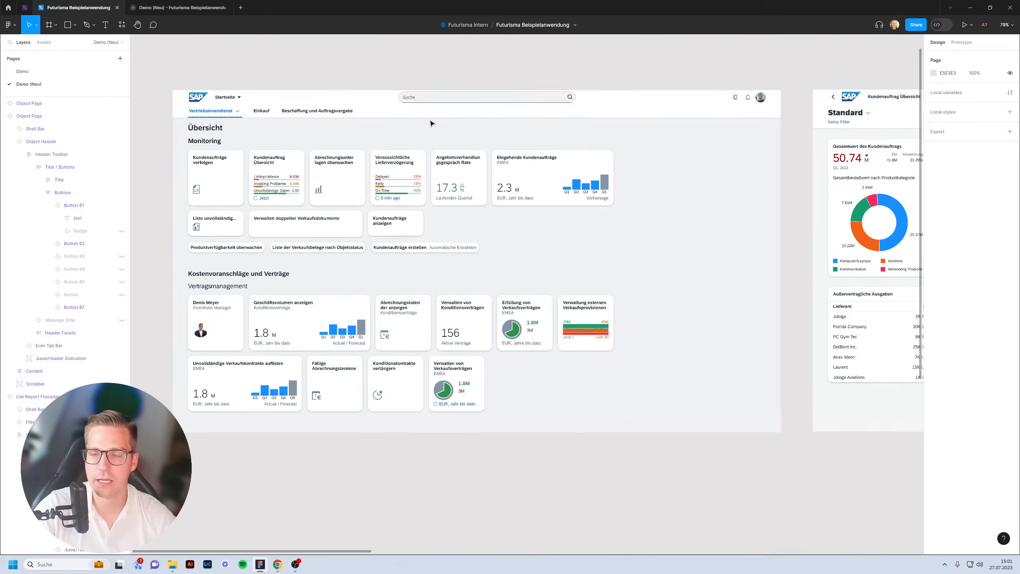
pyautogui.scroll(1, 431, 123)
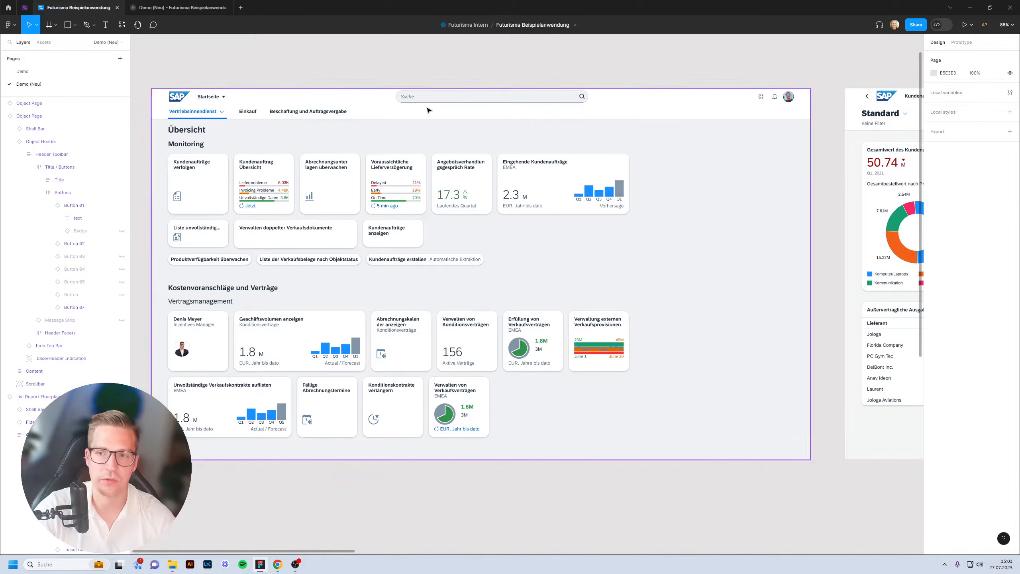
pyautogui.moveTo(747, 108); pyautogui.dragTo(190, 175)
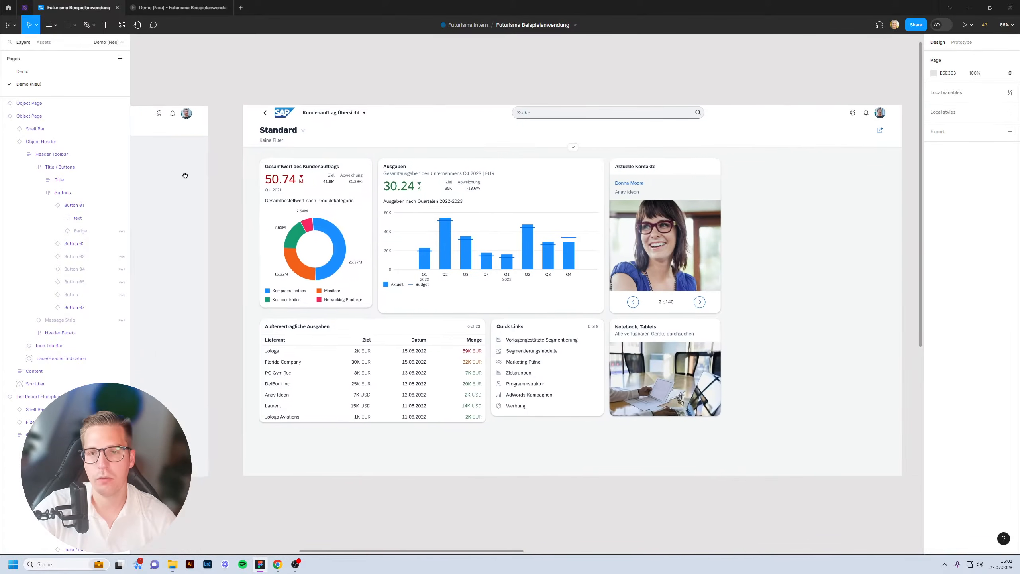
pyautogui.moveTo(774, 189); pyautogui.dragTo(394, 208)
pyautogui.moveTo(747, 211); pyautogui.dragTo(104, 193)
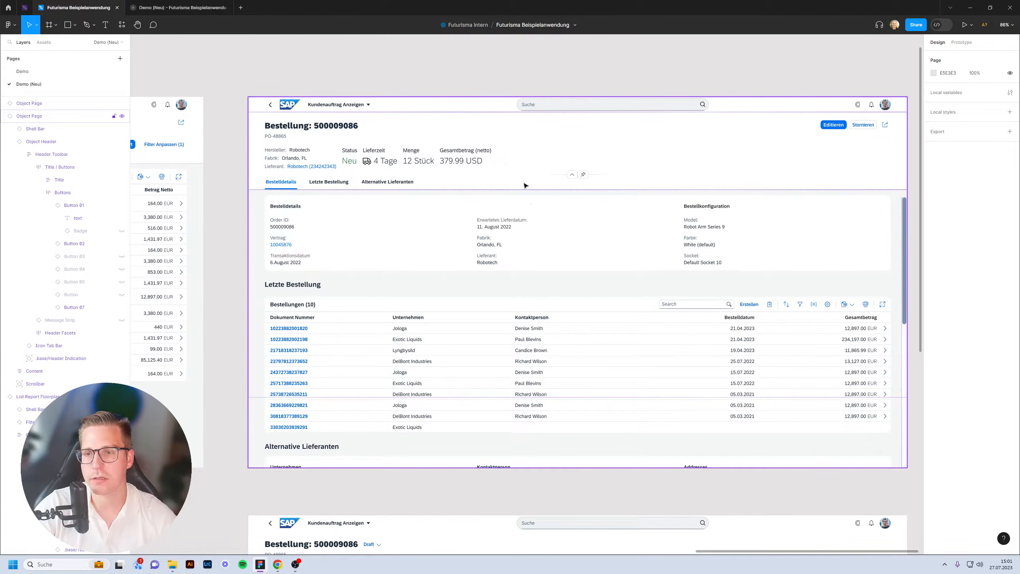
pyautogui.click(3, 9)
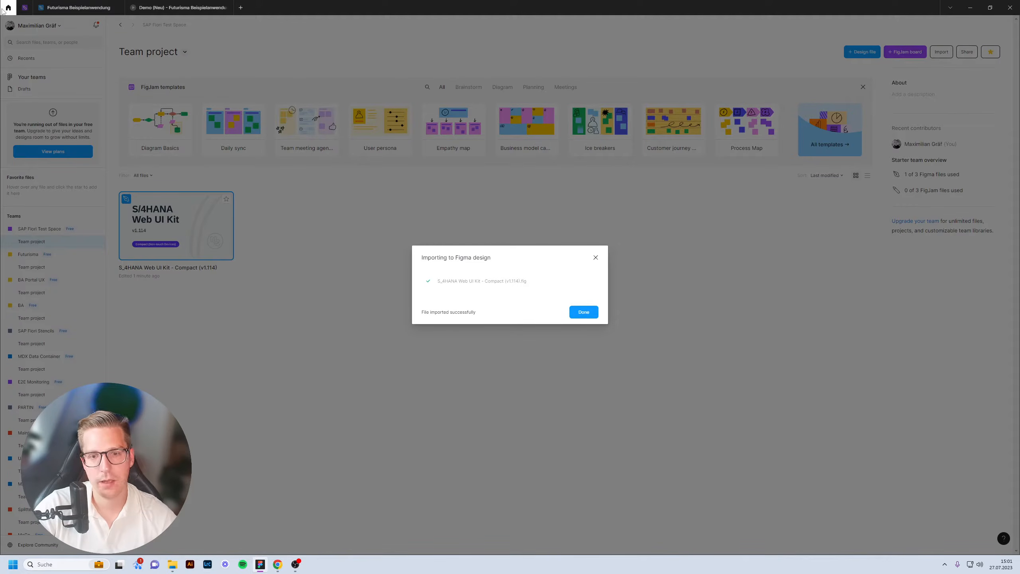
# Dismiss the finished import notice and open the S/4HANA Web UI Kit – Compact (v1.114) file.
pyautogui.click(583, 313)
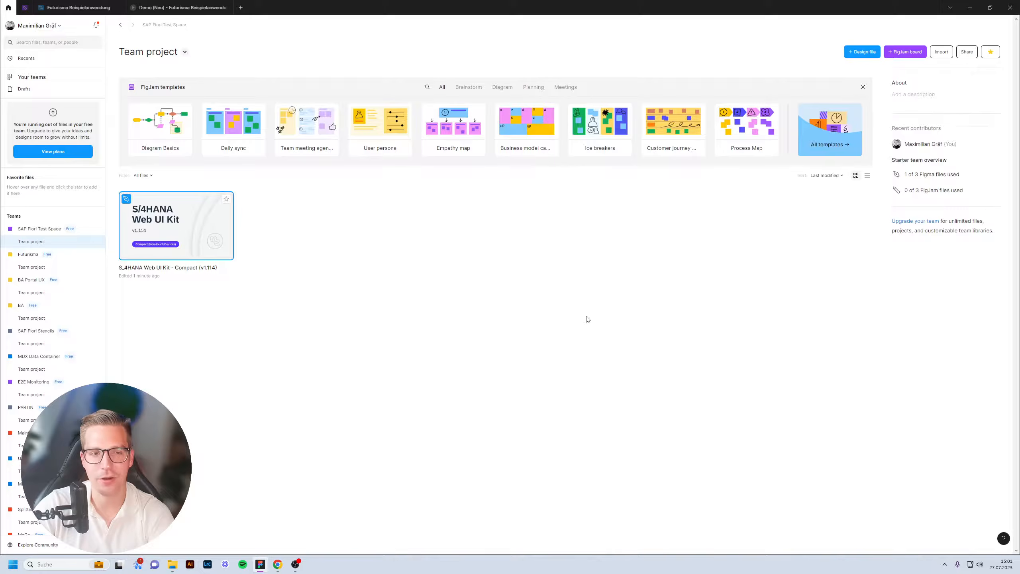
pyautogui.doubleClick(166, 212)
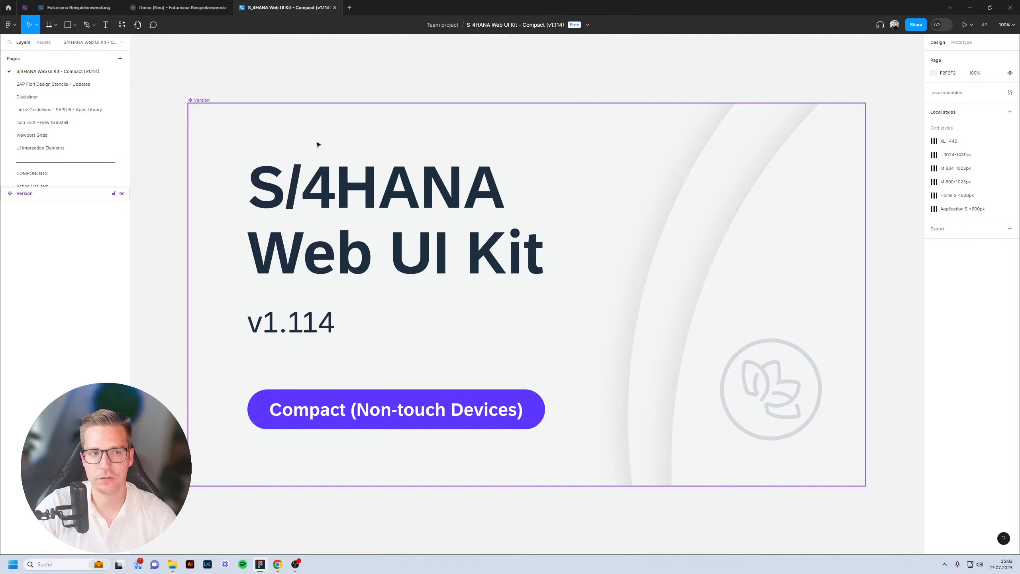
# Browse the kit's Date Picker, Button, Grid Table and List component pages.
pyautogui.scroll(-3, 46, 97)
pyautogui.scroll(-3, 47, 97)
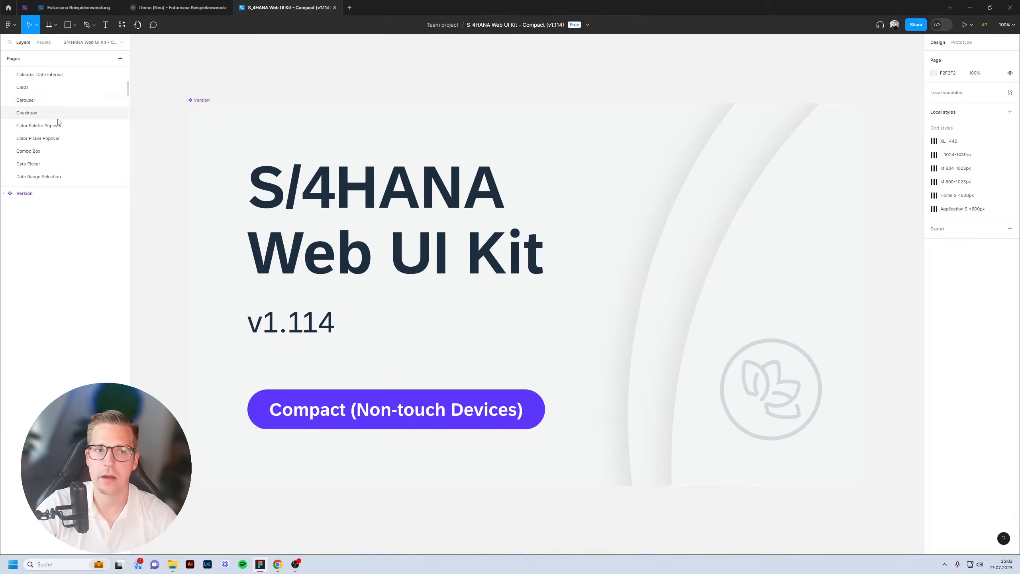
pyautogui.click(54, 164)
pyautogui.scroll(3, 48, 136)
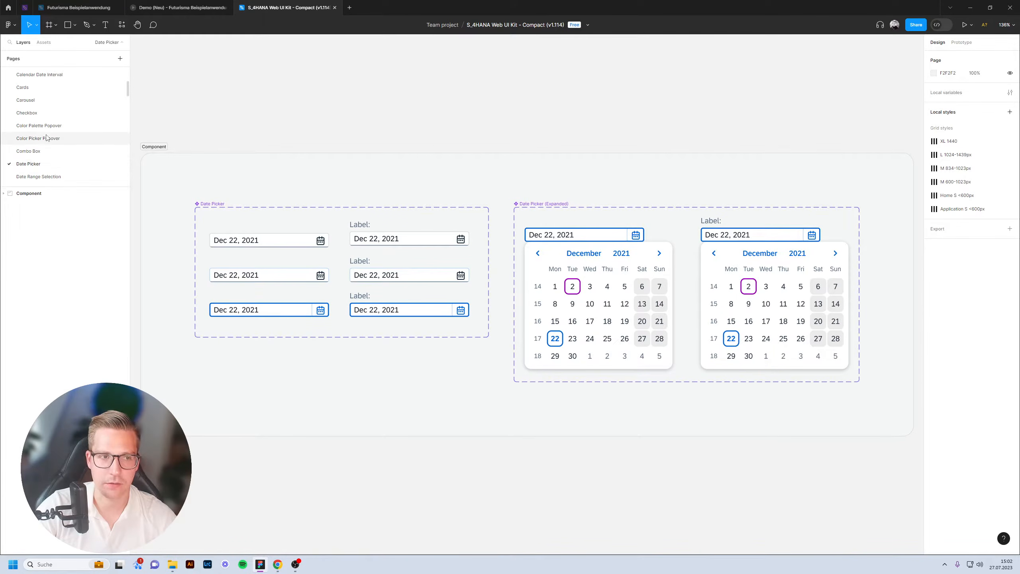
pyautogui.click(39, 104)
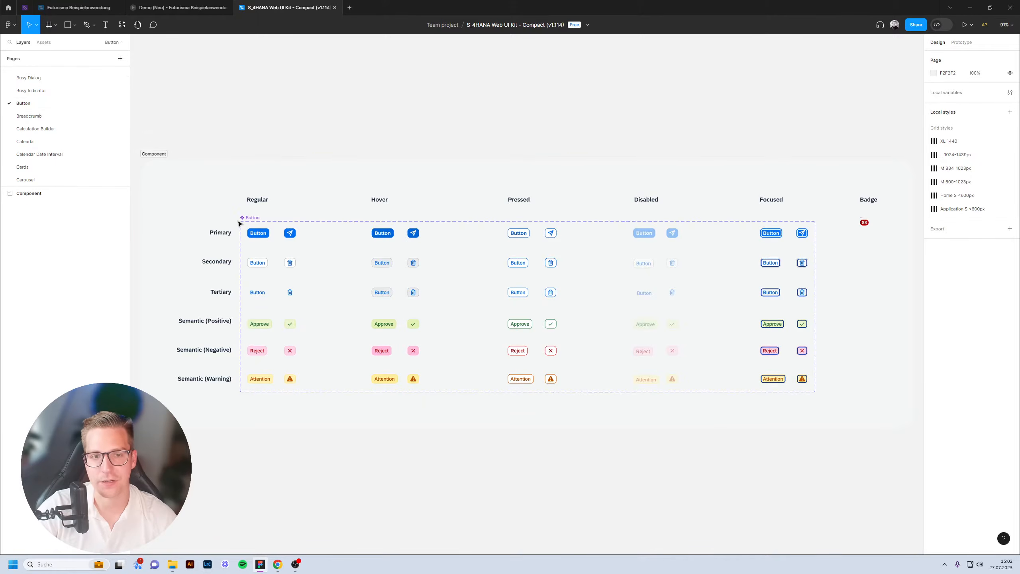
pyautogui.scroll(5, 262, 242)
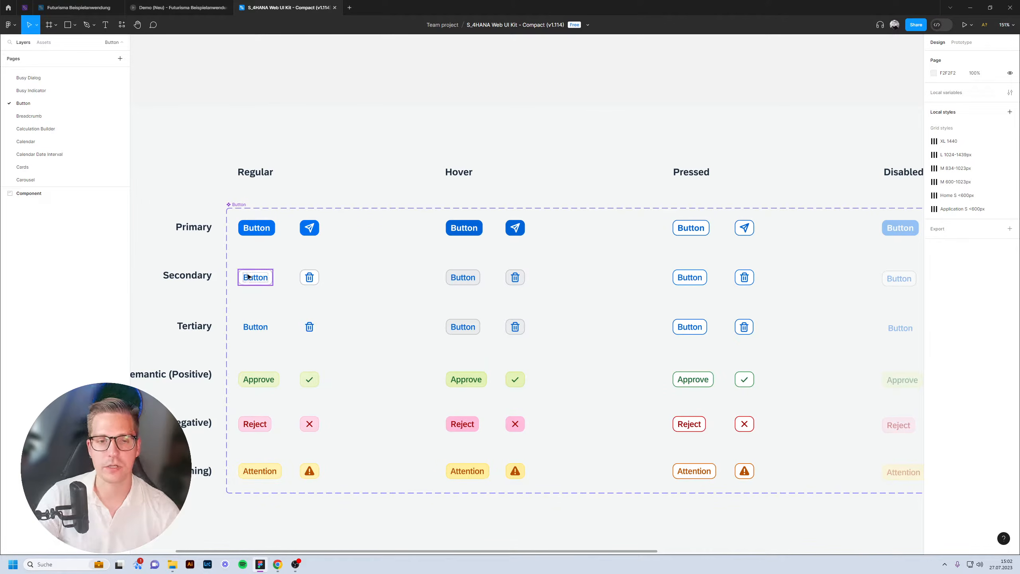
pyautogui.scroll(-5, 68, 100)
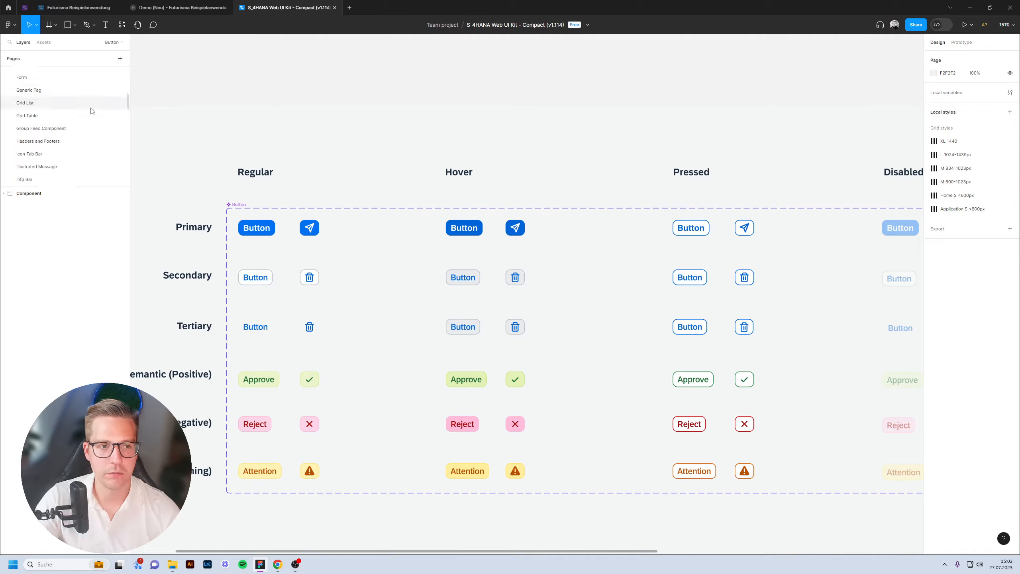
pyautogui.scroll(3, 64, 113)
pyautogui.click(45, 131)
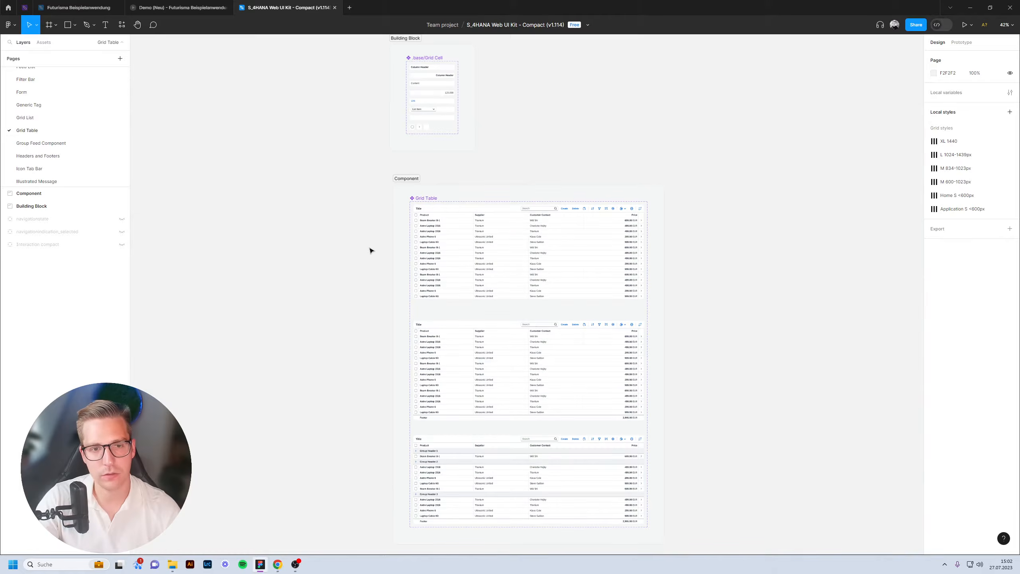
pyautogui.scroll(5, 459, 239)
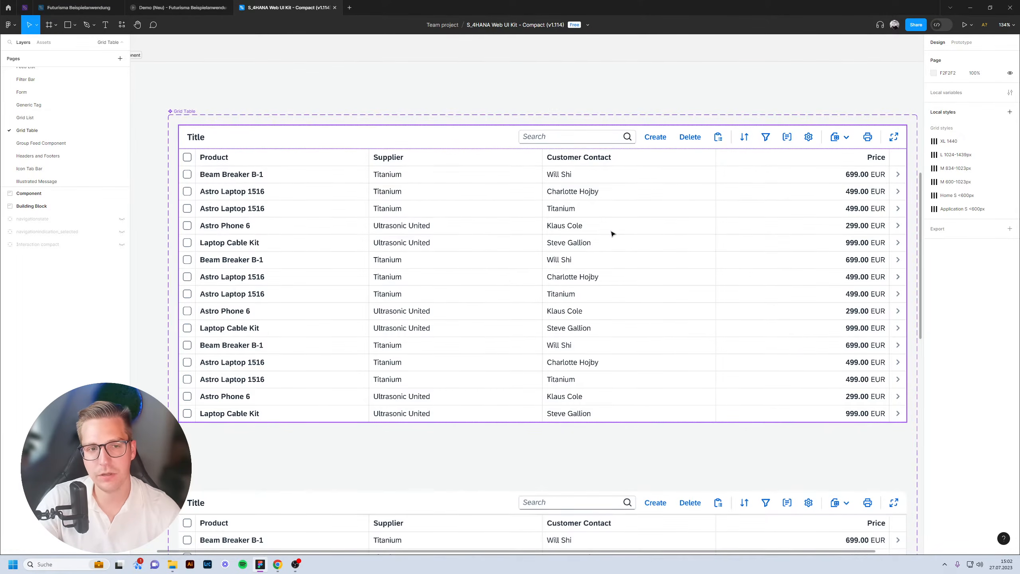
pyautogui.scroll(-3, 76, 114)
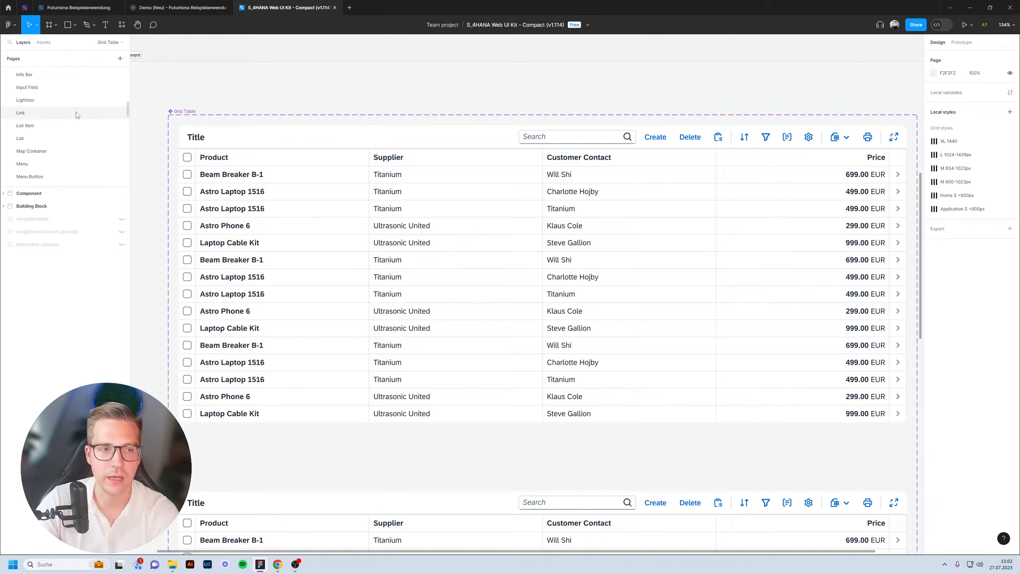
pyautogui.click(48, 139)
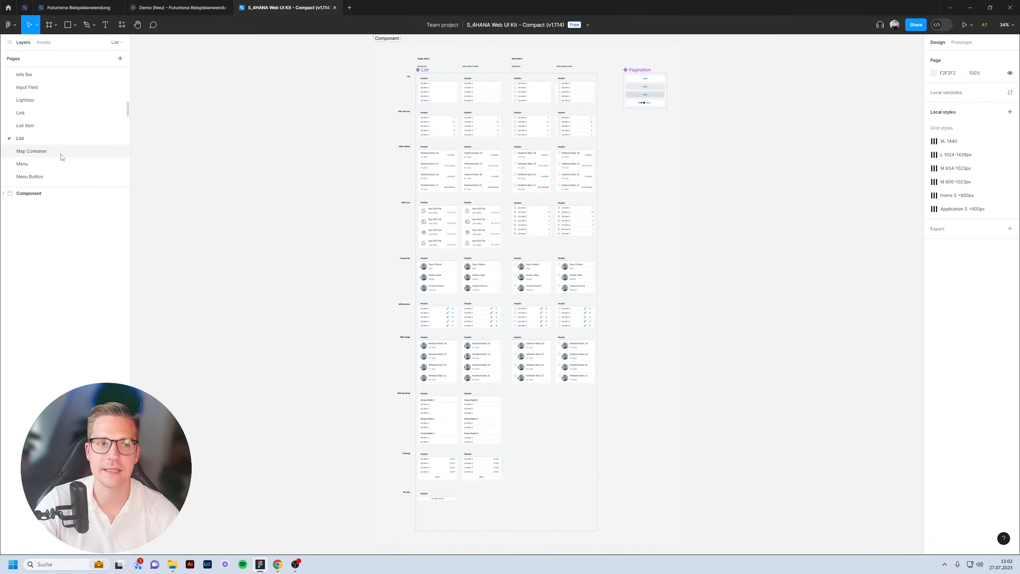
# Inspect the Dynamic Page and 3-column Flexible Column Layout frames, then open Analytical List Page.
pyautogui.scroll(-5, 61, 154)
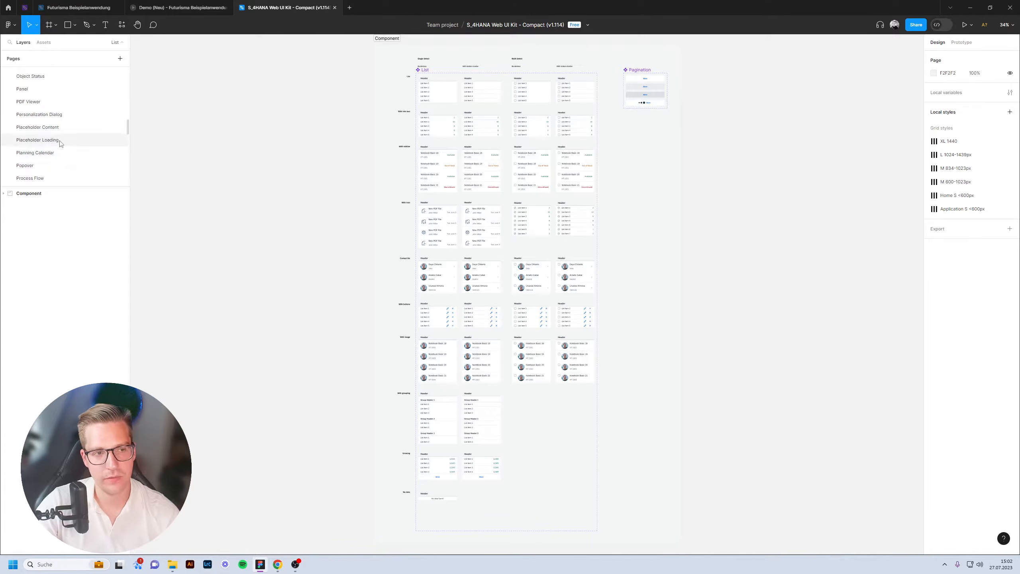
pyautogui.scroll(-10, 59, 142)
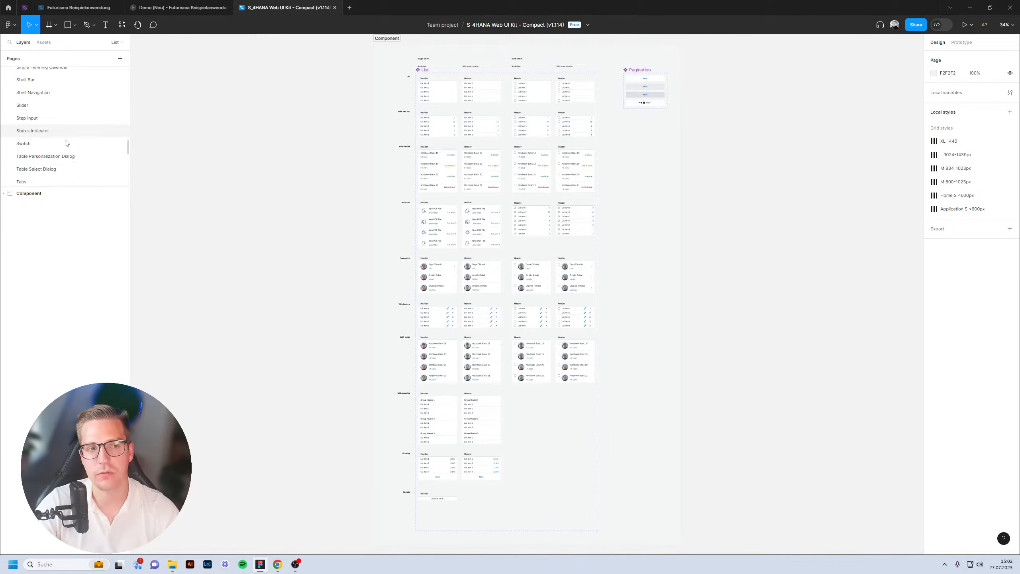
pyautogui.scroll(-6, 70, 124)
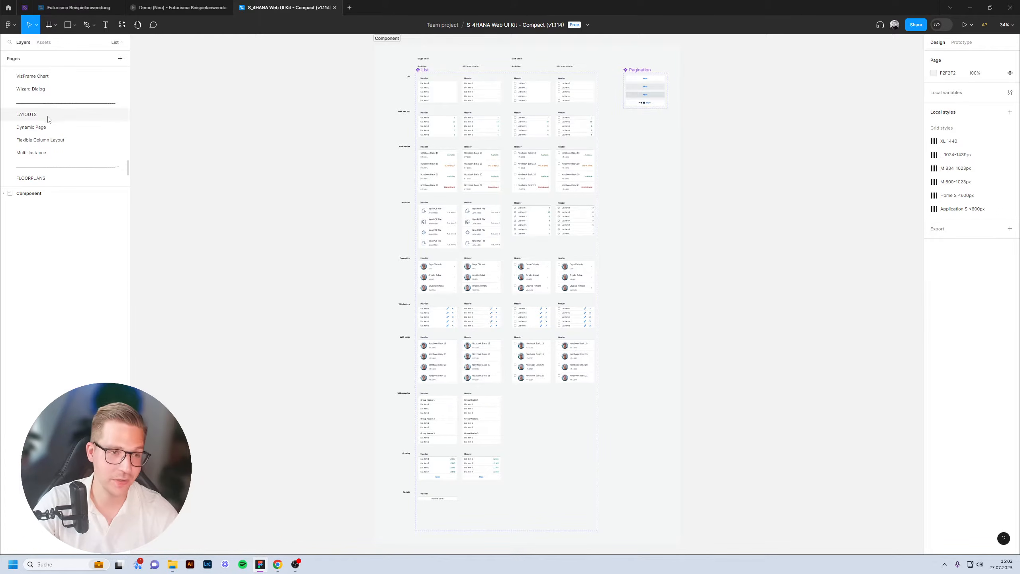
pyautogui.click(30, 128)
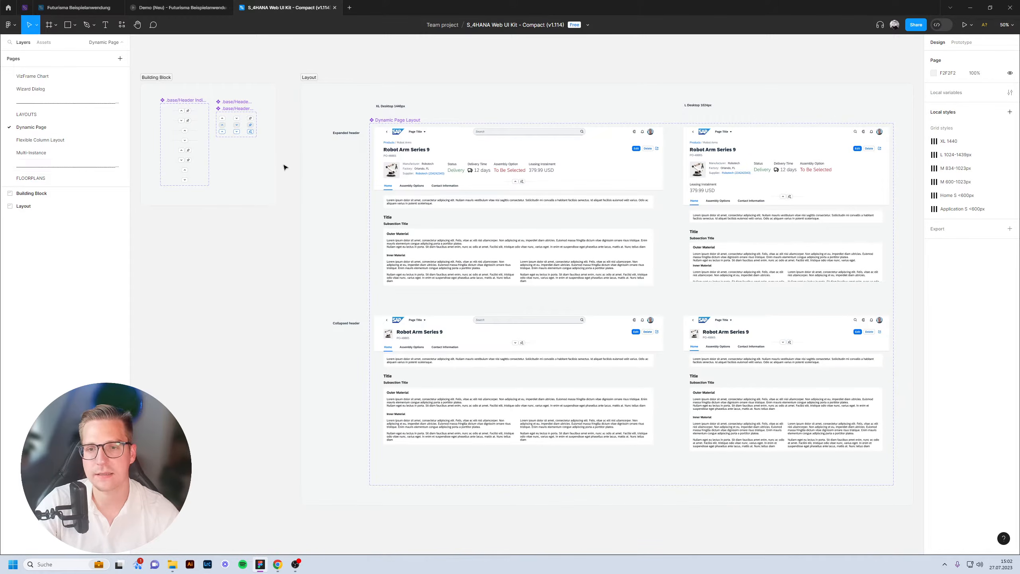
pyautogui.click(48, 145)
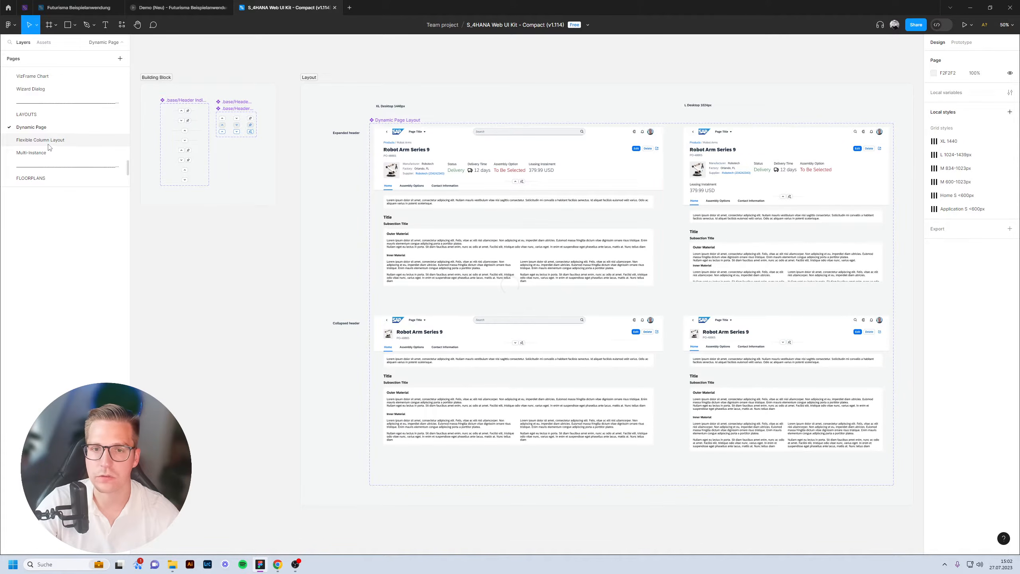
pyautogui.click(320, 101)
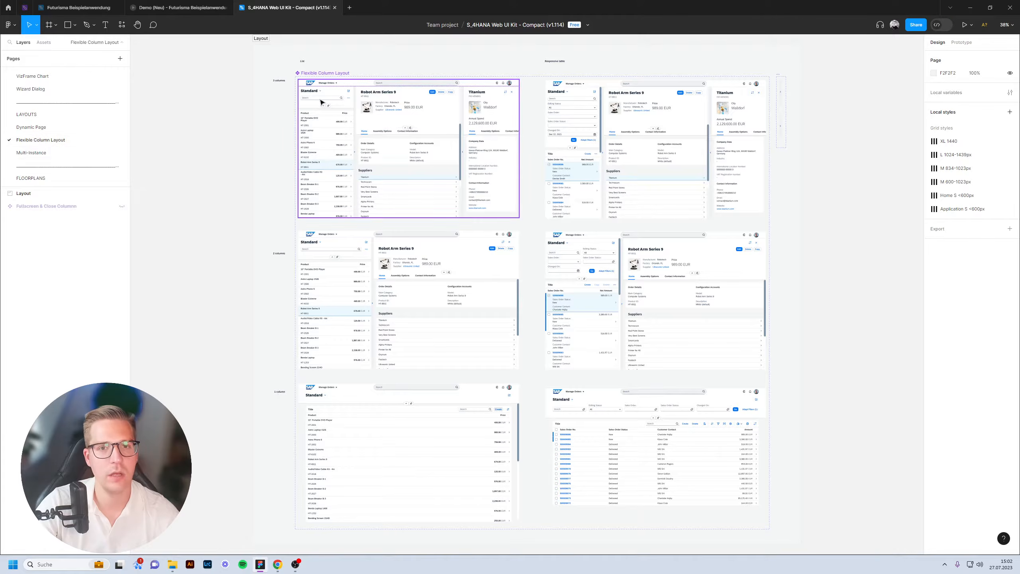
pyautogui.scroll(5, 354, 86)
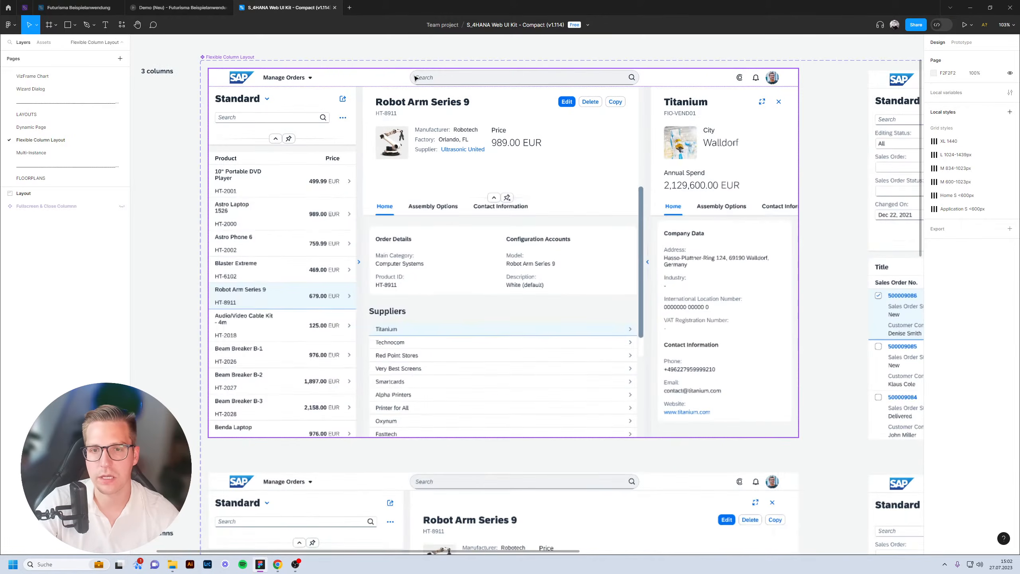
pyautogui.click(568, 252)
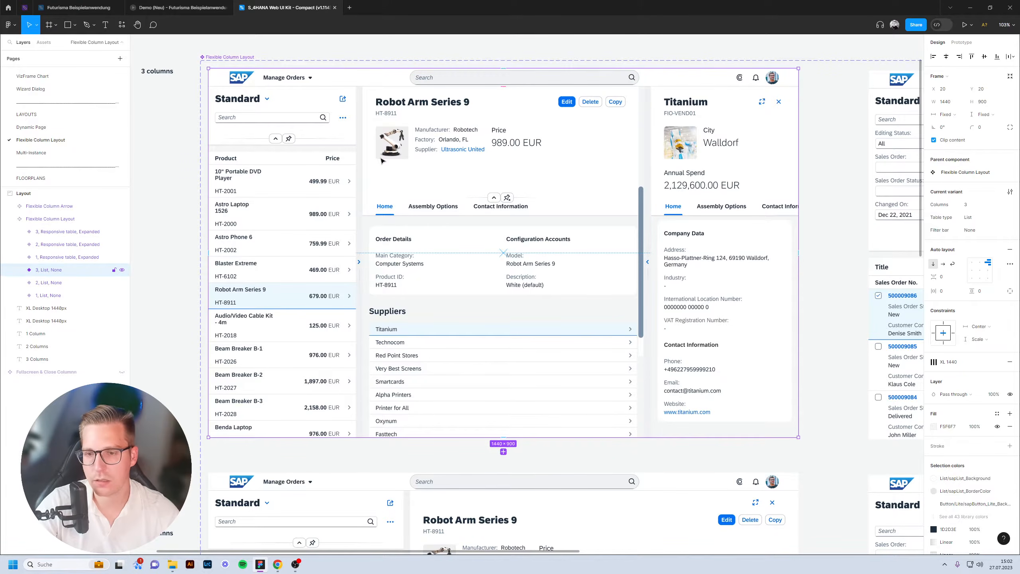
pyautogui.scroll(-4, 58, 117)
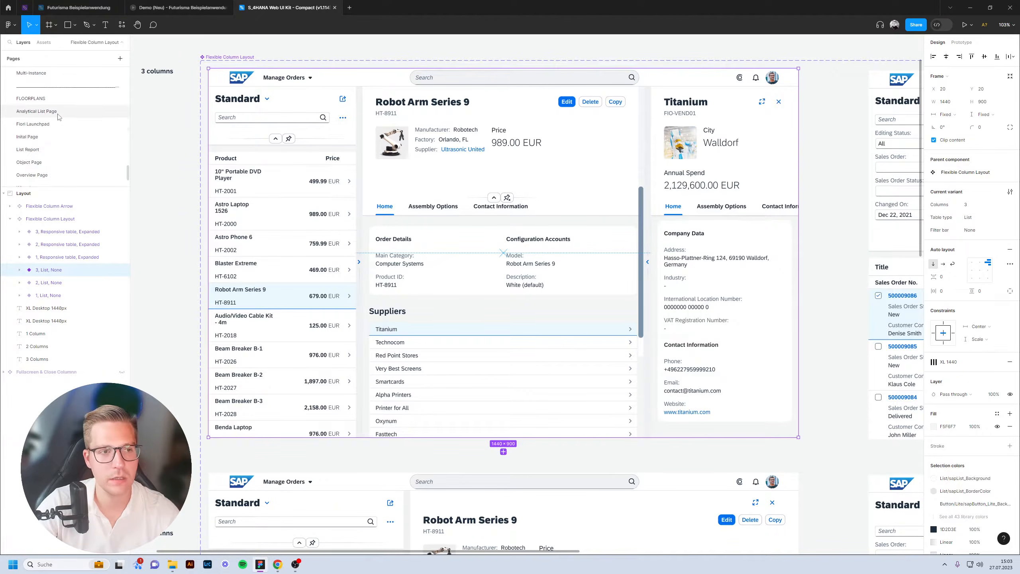
pyautogui.click(37, 111)
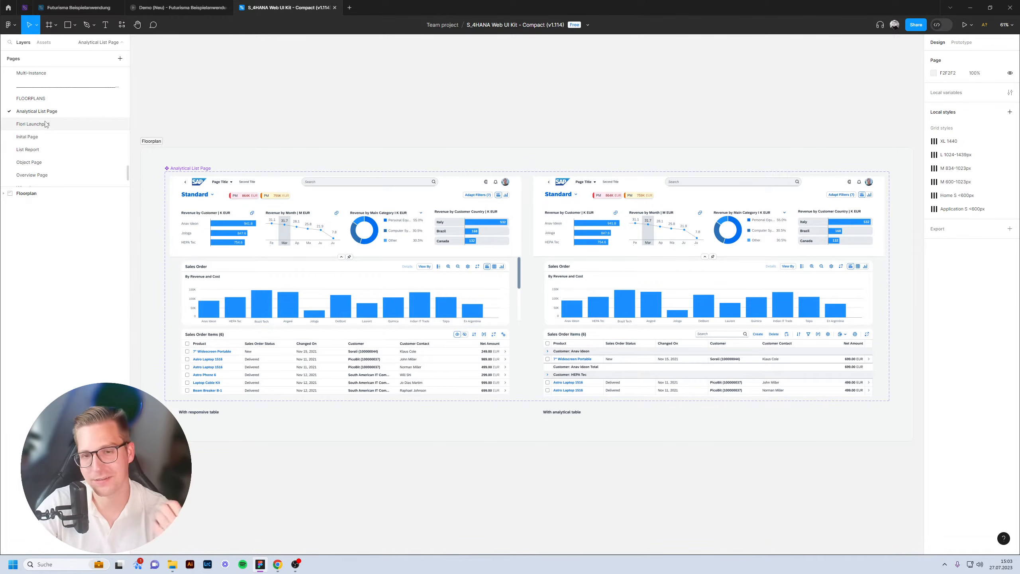
# Step through the Fiori Launchpad and List Report floorplans to the Initial Page floorplan.
pyautogui.click(46, 124)
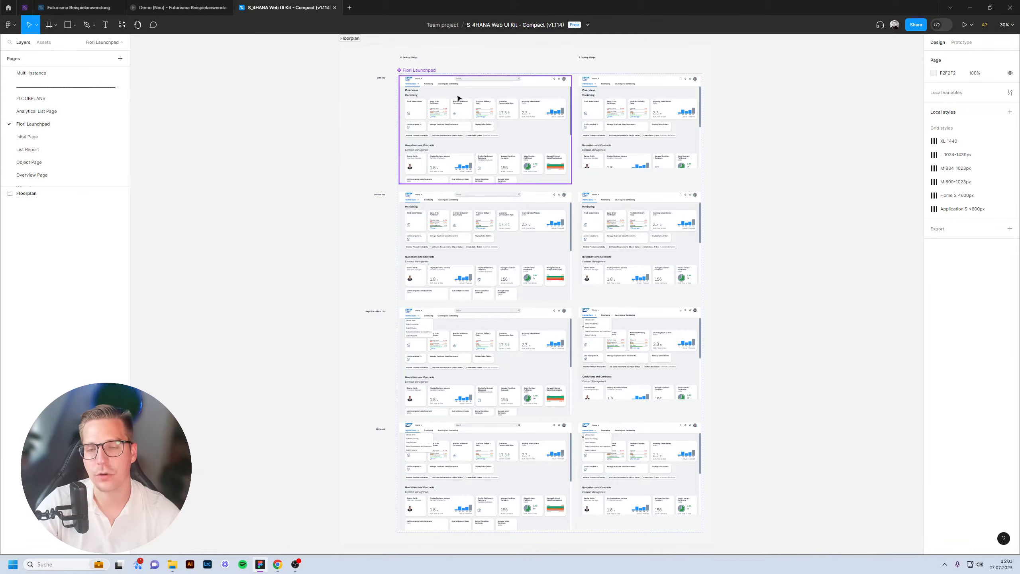
pyautogui.scroll(5, 498, 68)
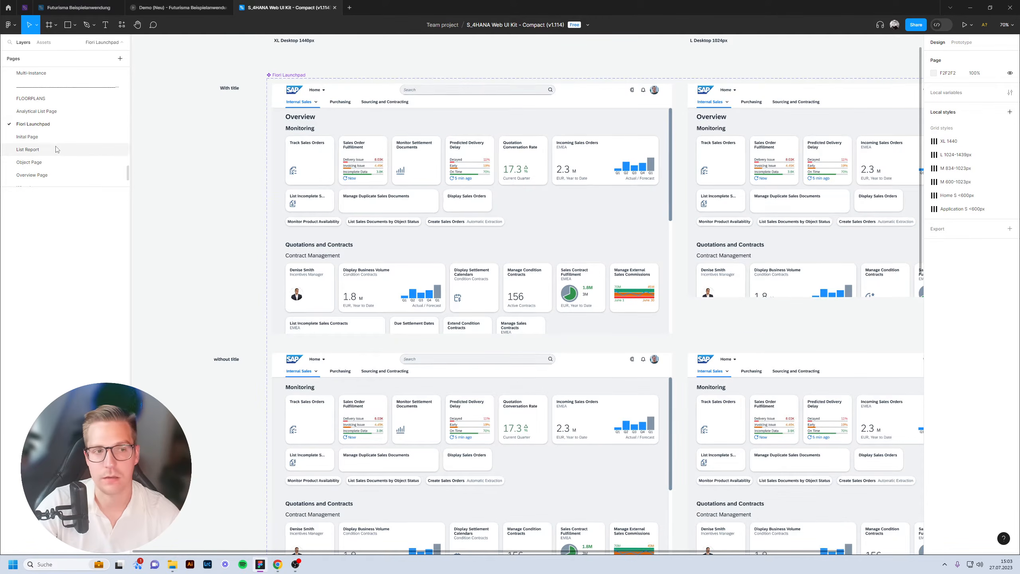
pyautogui.click(66, 153)
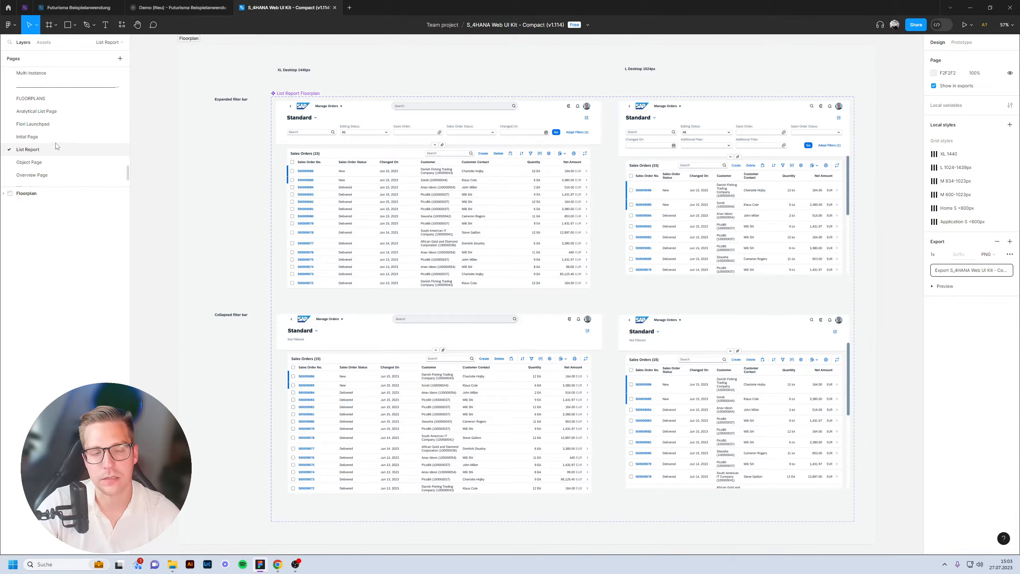
pyautogui.click(42, 138)
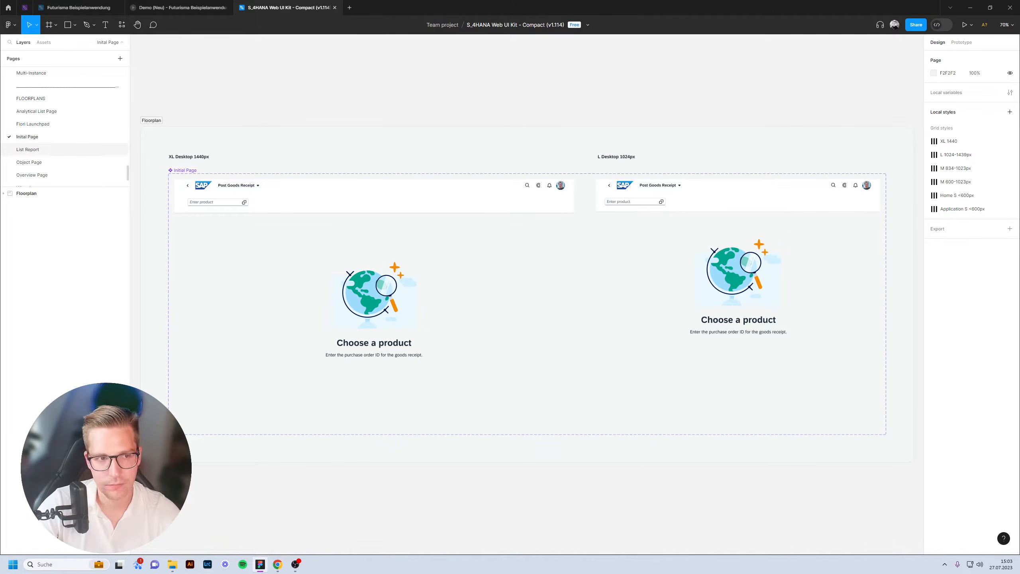
pyautogui.scroll(3, 45, 156)
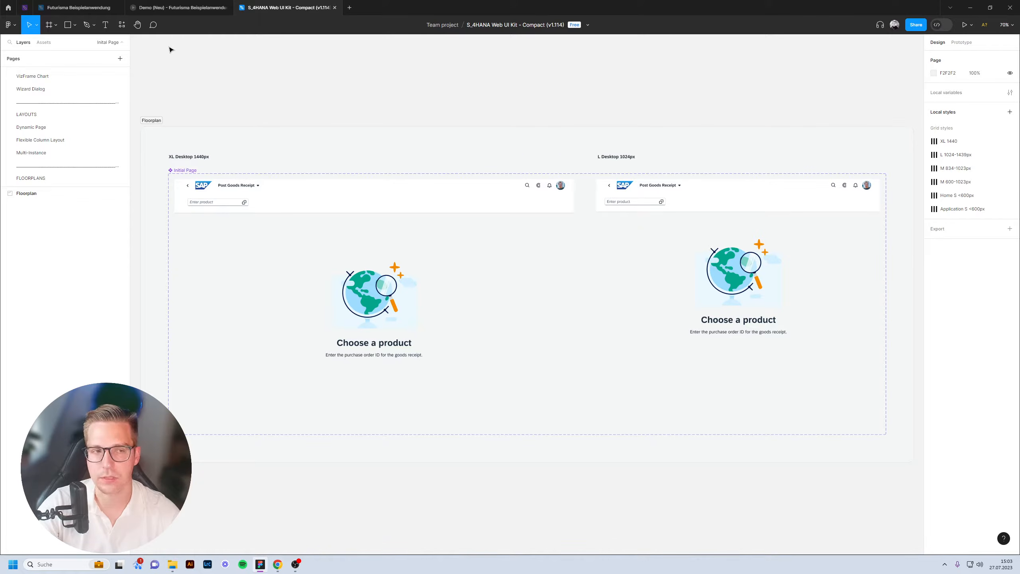
pyautogui.scroll(-3, 79, 96)
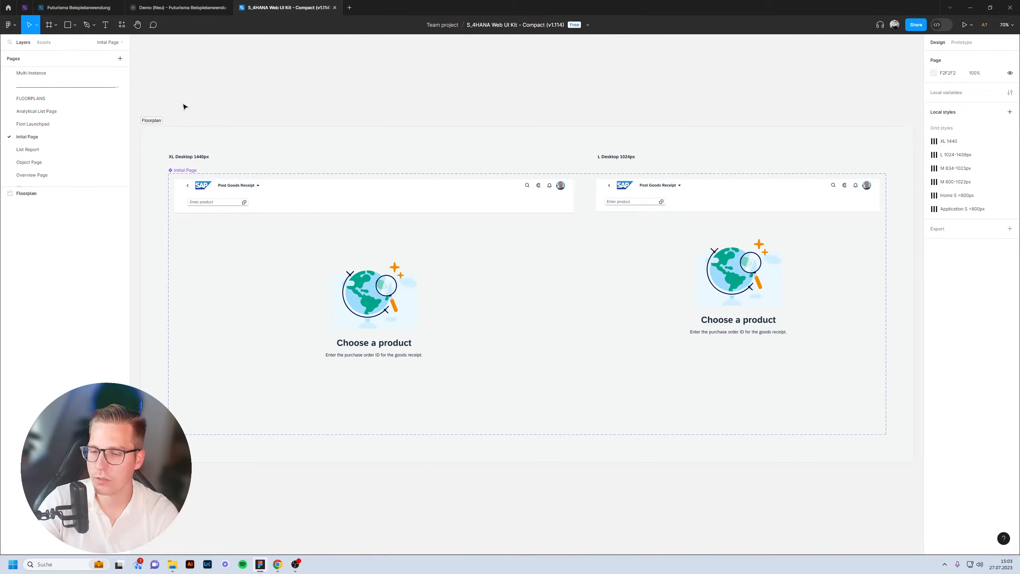
# Create a new design file in the team project named 'SAP Fiori Test'.
pyautogui.click(7, 8)
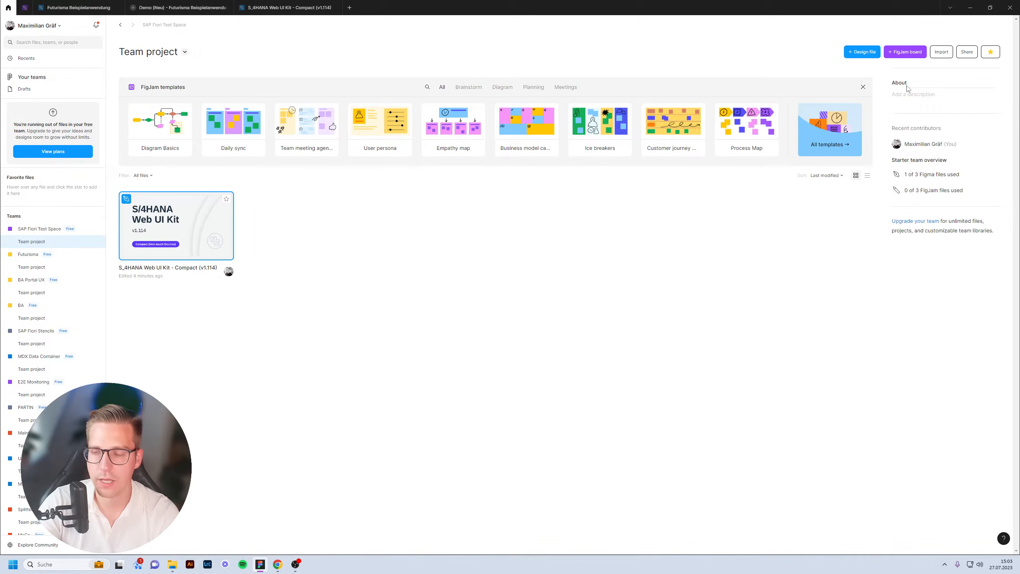
pyautogui.click(866, 56)
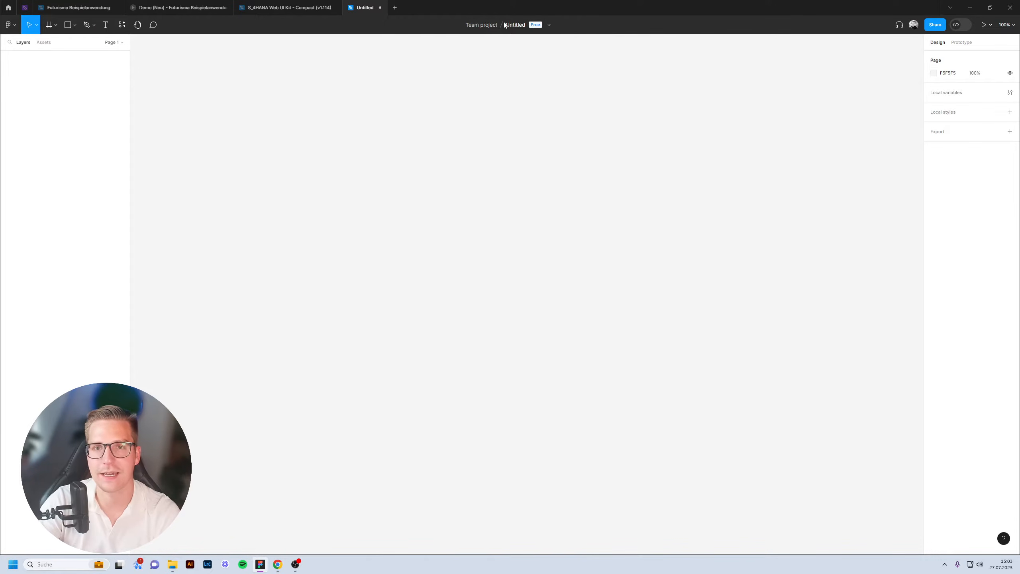
pyautogui.click(514, 23)
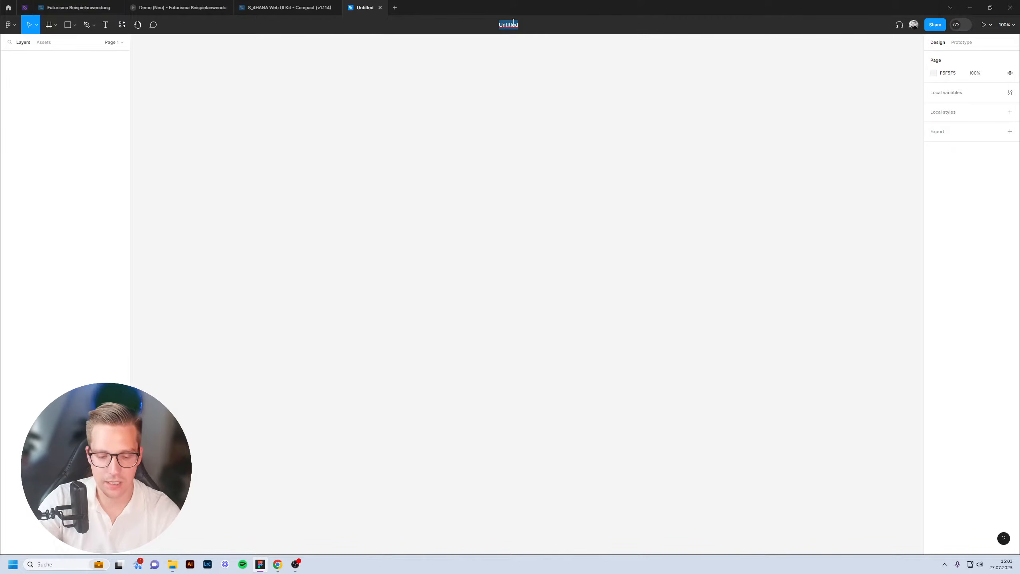
pyautogui.write('SAP Fiori')
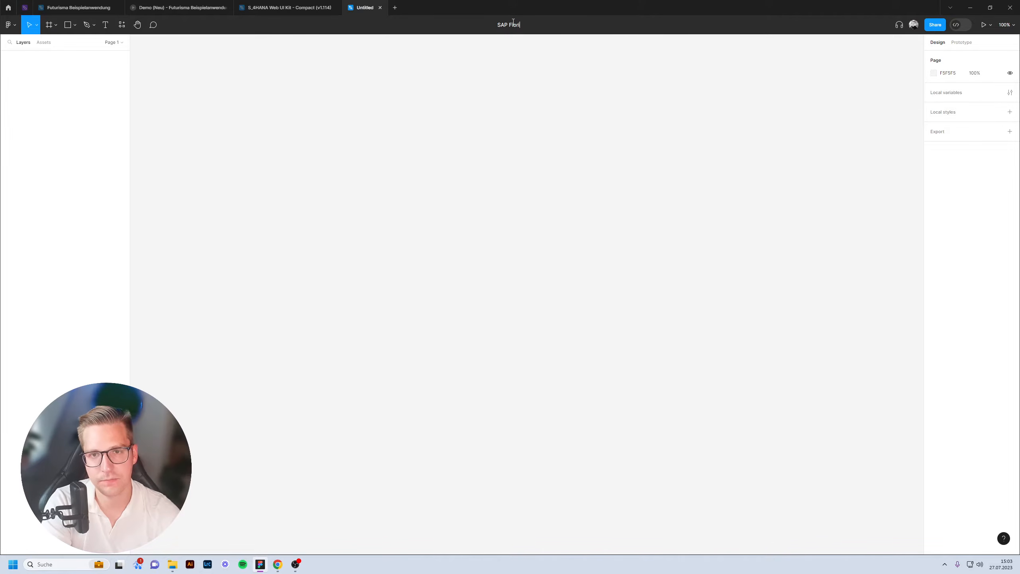
pyautogui.write(' Test')
pyautogui.press('Return')
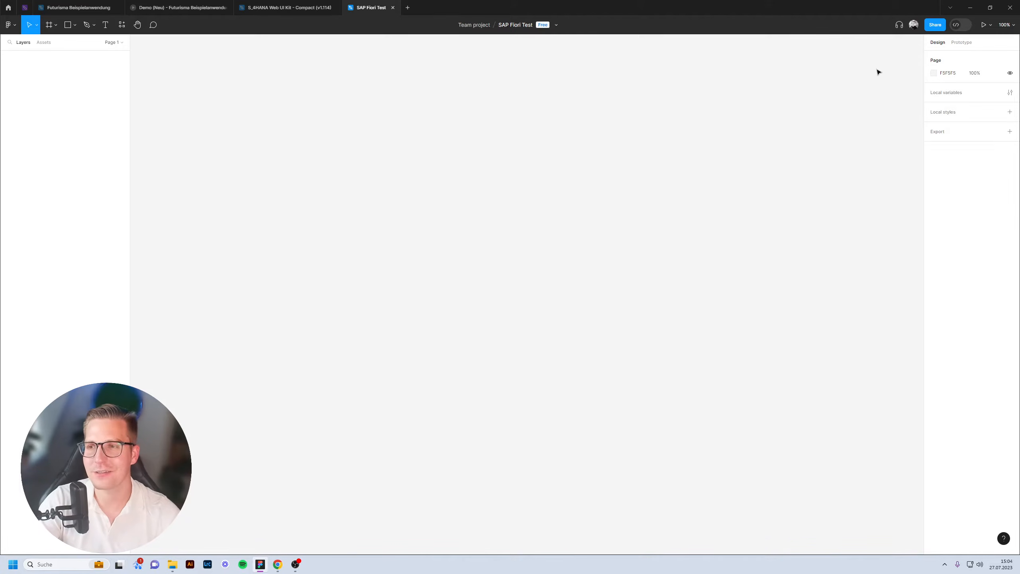
# Set the page background colour to grey C3C3C3.
pyautogui.click(933, 73)
pyautogui.moveTo(835, 95); pyautogui.dragTo(818, 111)
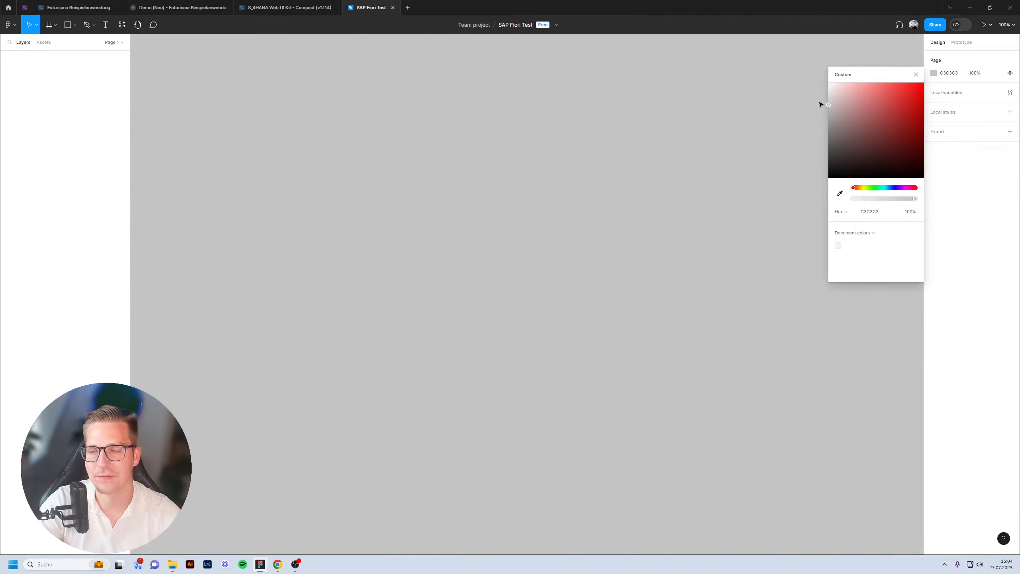
pyautogui.click(763, 131)
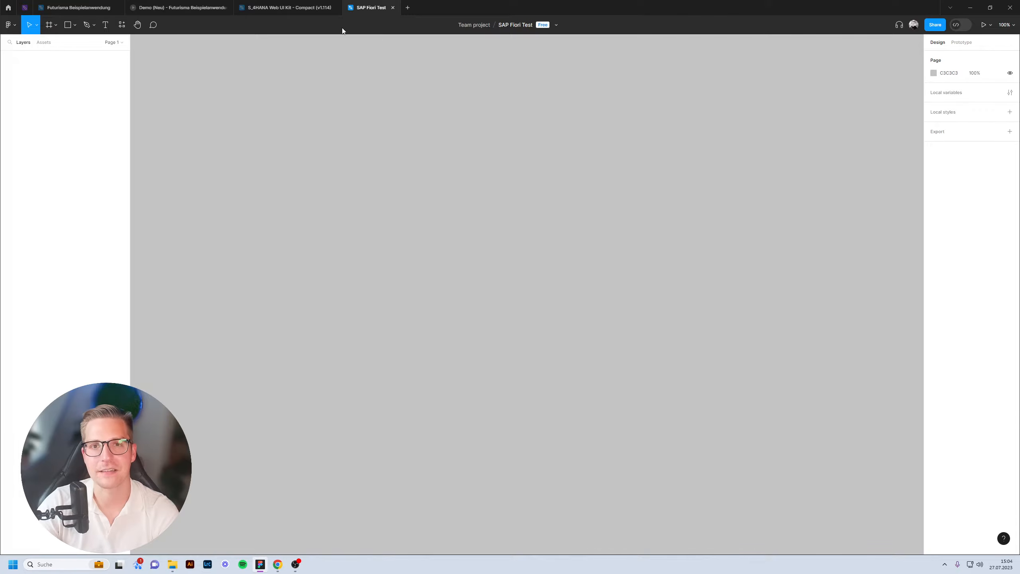
pyautogui.moveTo(302, 9)
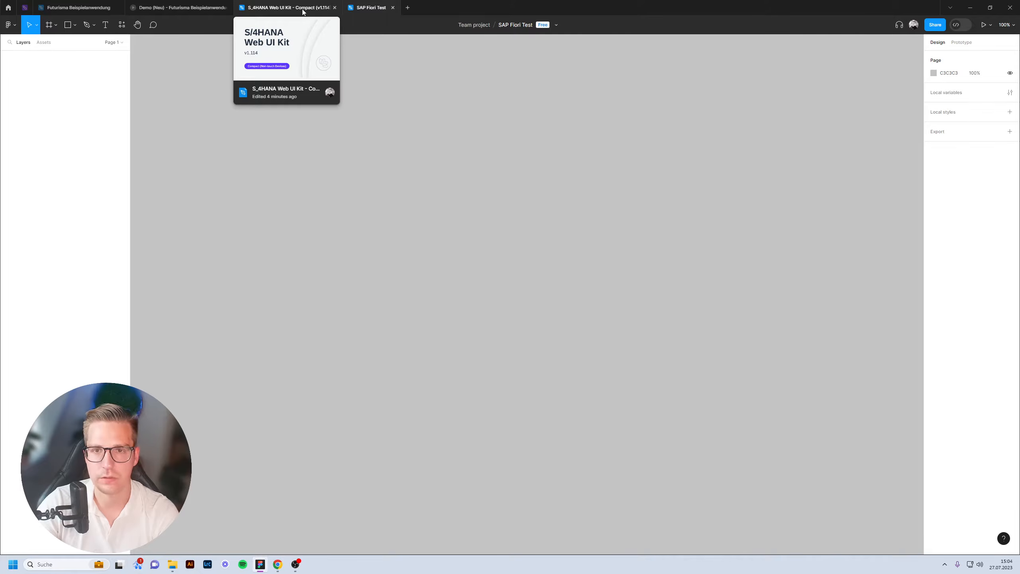
# Copy the XL 1440px Initial Page frame from the UI kit and paste it into SAP Fiori Test.
pyautogui.click(303, 10)
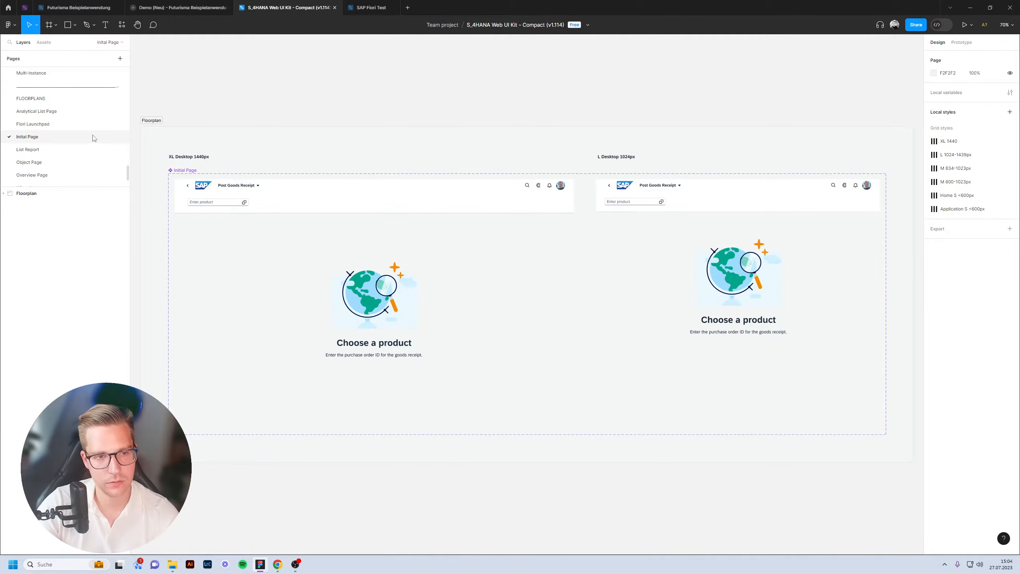
pyautogui.click(328, 228)
pyautogui.click(776, 264)
pyautogui.click(564, 263)
pyautogui.click(658, 257)
pyautogui.click(468, 269)
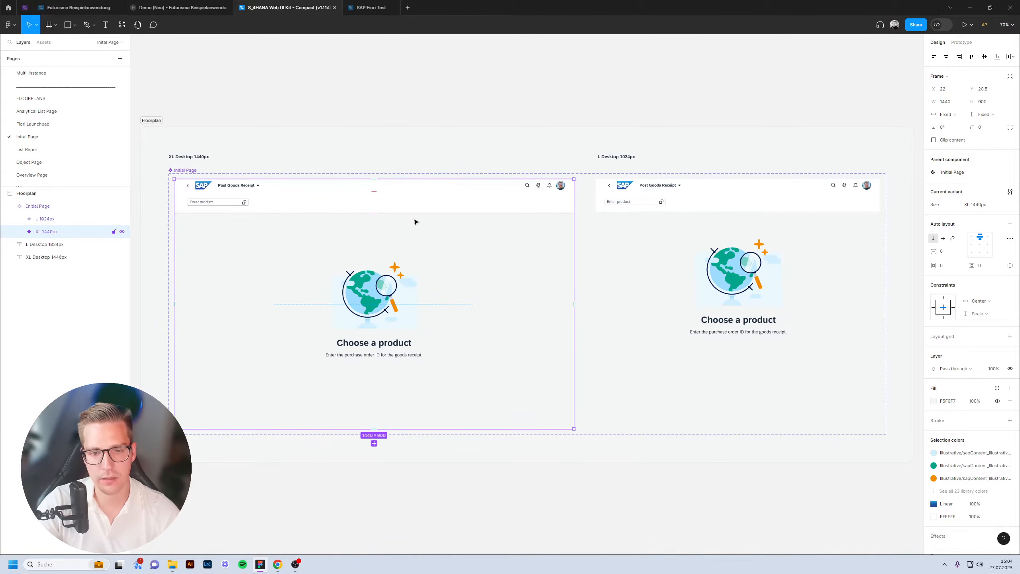
pyautogui.click(371, 7)
pyautogui.hotkey('ctrl', 'v')
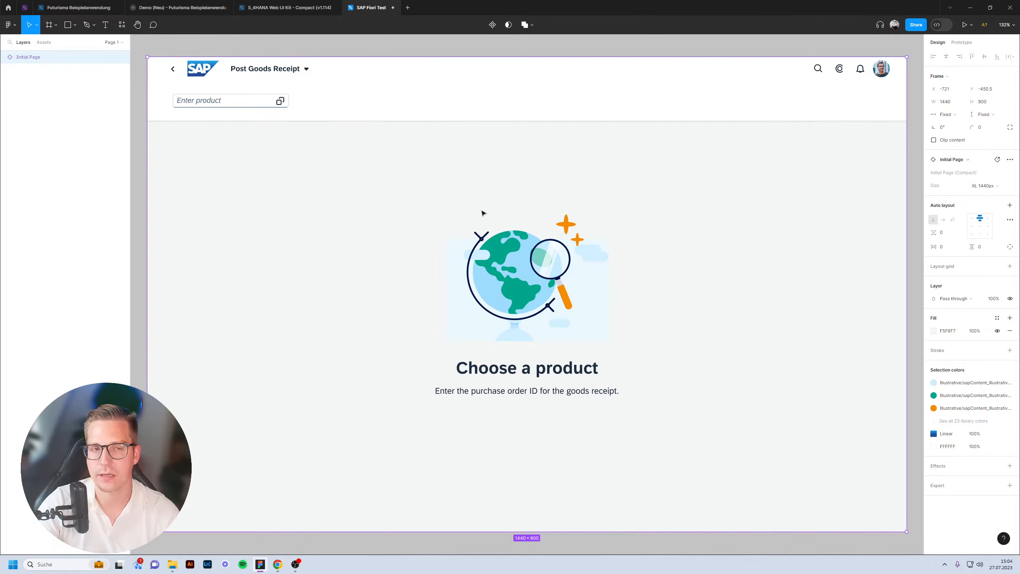
# Resize the pasted frame to width 1920 and height 1080.
pyautogui.scroll(-4, 482, 211)
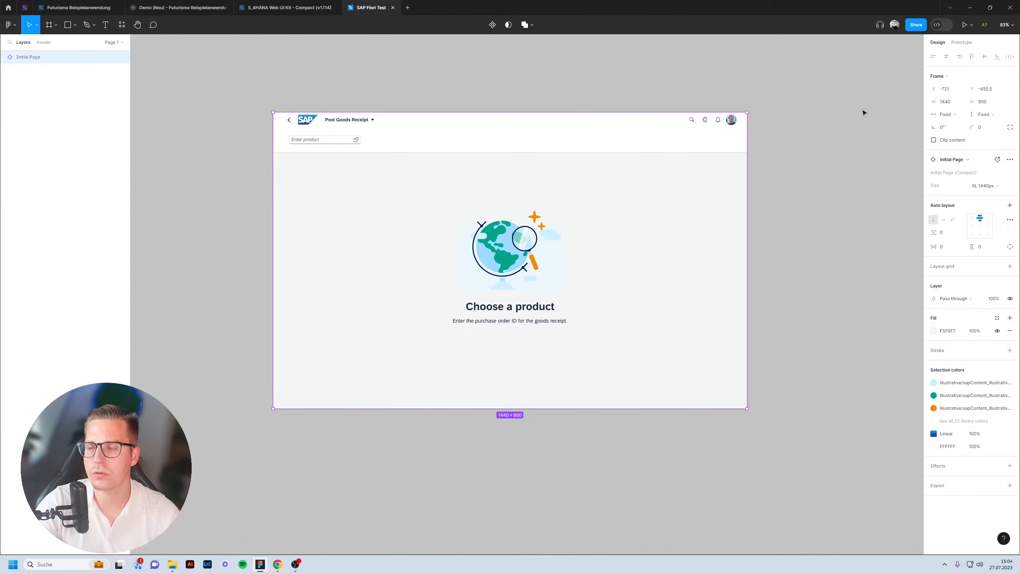
pyautogui.scroll(1, 830, 136)
pyautogui.scroll(1, 831, 136)
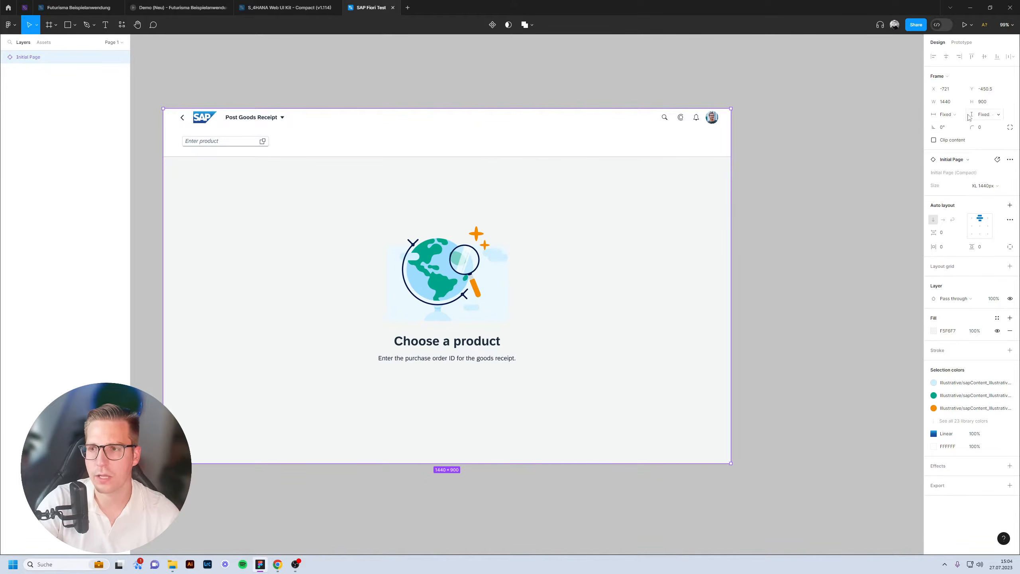
pyautogui.click(946, 103)
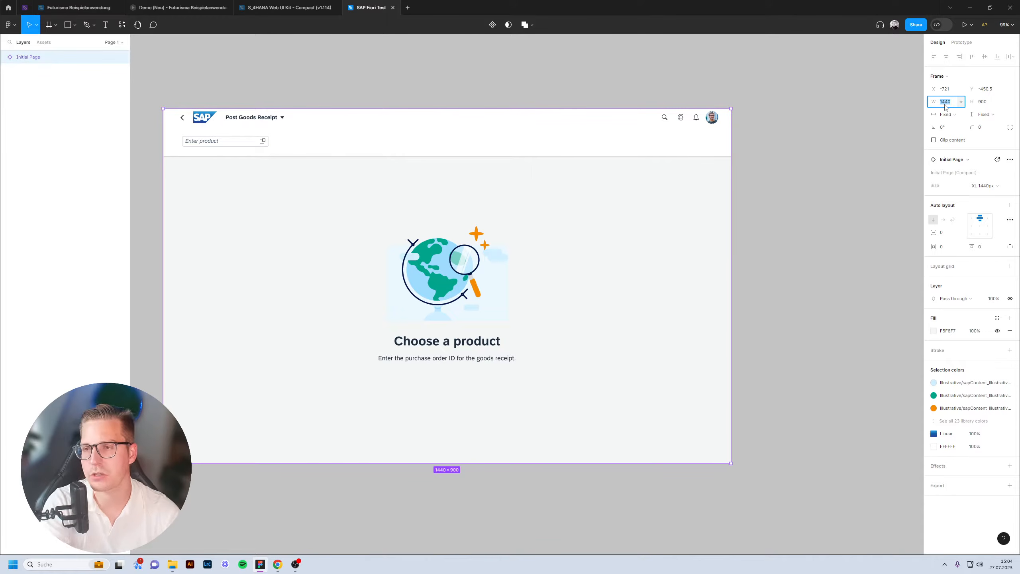
pyautogui.write('1920')
pyautogui.press('Tab')
pyautogui.write('108')
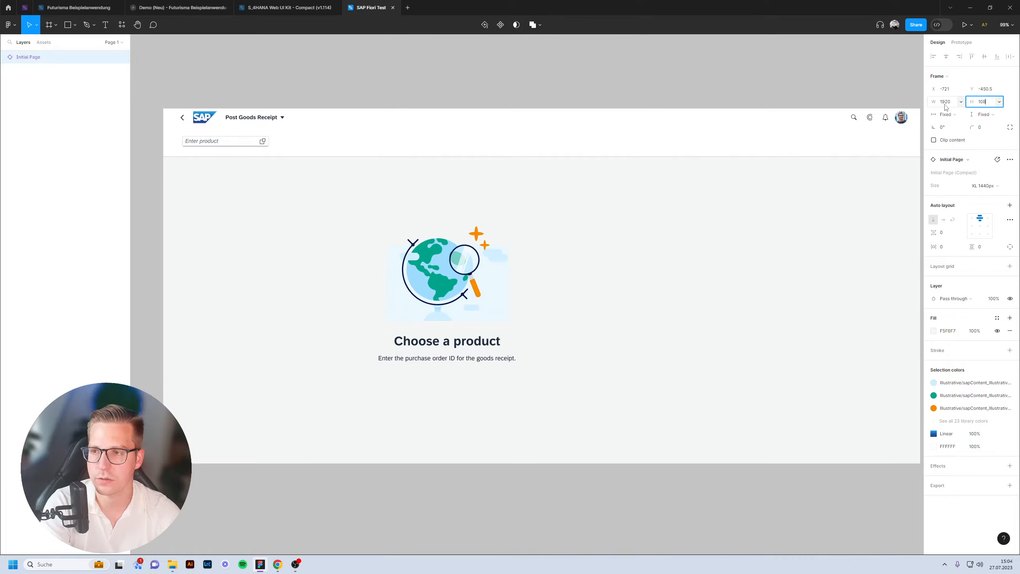
pyautogui.write('0')
pyautogui.press('Return')
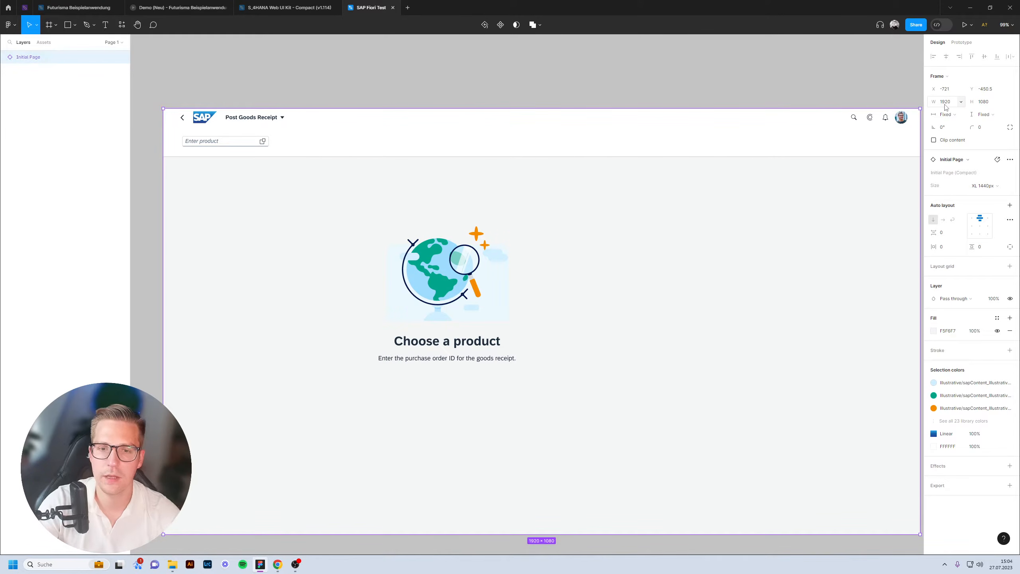
pyautogui.click(719, 73)
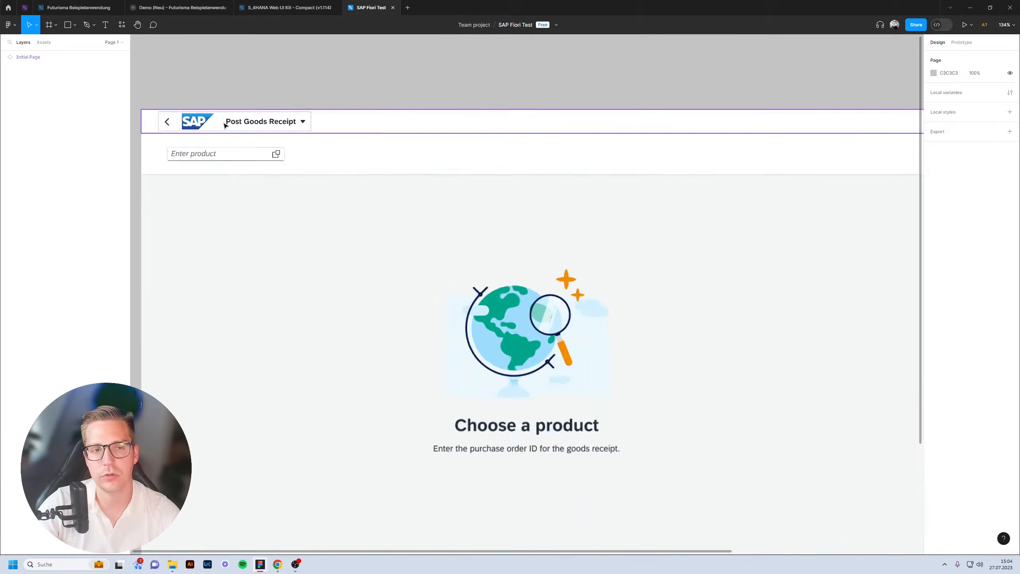
pyautogui.keyDown('ctrl'); pyautogui.scroll(5, 244, 125); pyautogui.keyUp('ctrl')
# Replace the Post Goods Receipt title with 'My Fiori App'.
pyautogui.keyDown('ctrl'); pyautogui.click(236, 117); pyautogui.keyUp('ctrl')
pyautogui.doubleClick(250, 125)
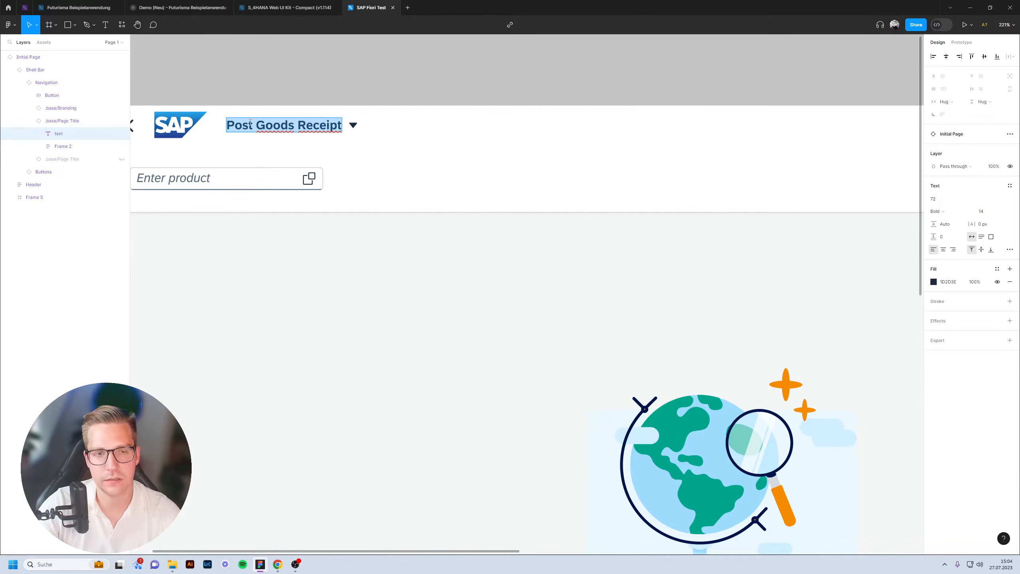
pyautogui.press('BackSpace')
pyautogui.write('My Fiori App')
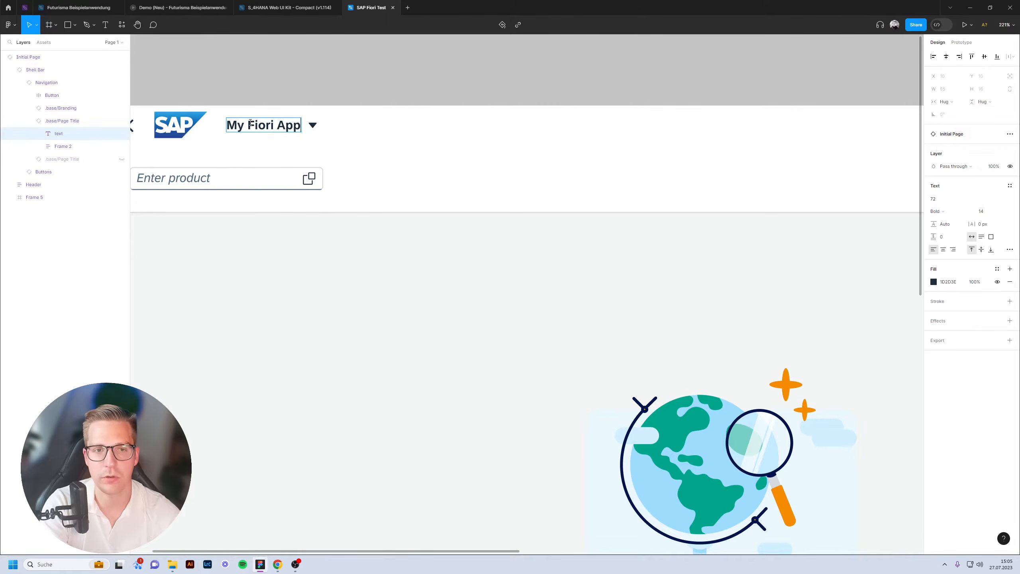
pyautogui.scroll(-5, 250, 123)
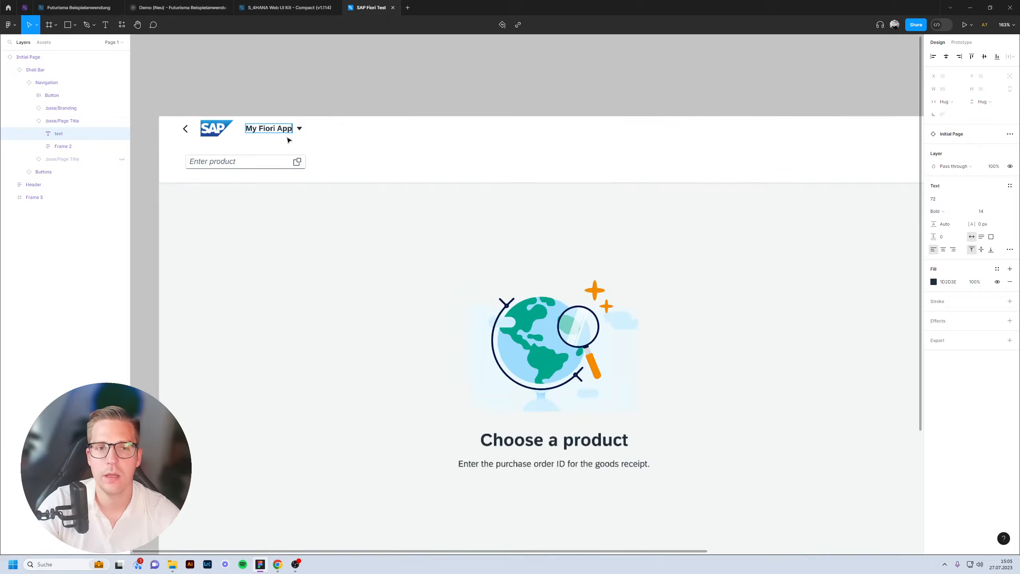
# Hide the header containing the Enter product field with Ctrl+Shift+H and select the whole frame.
pyautogui.click(373, 149)
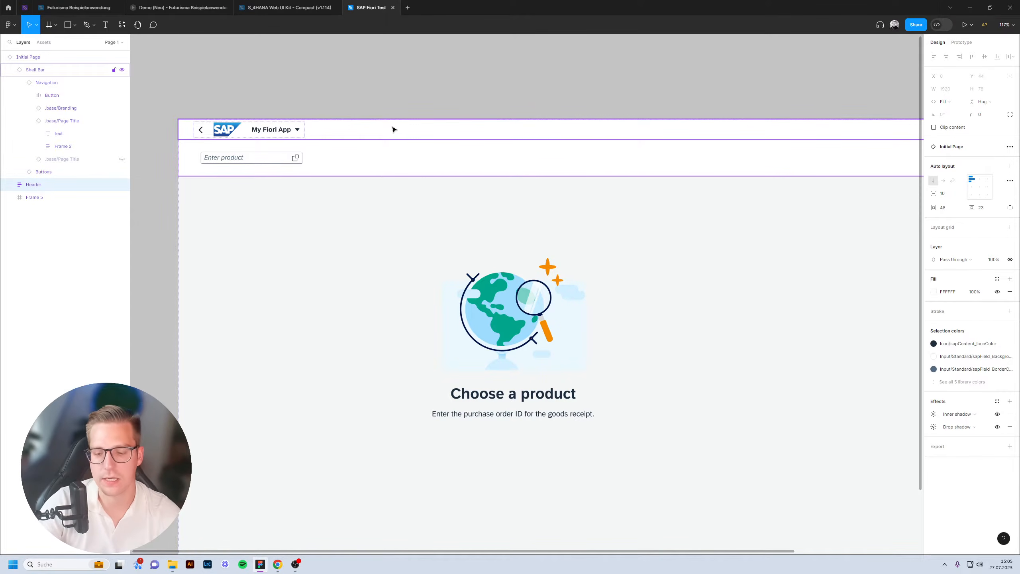
pyautogui.hotkey('ctrl', 'shift', 'h')
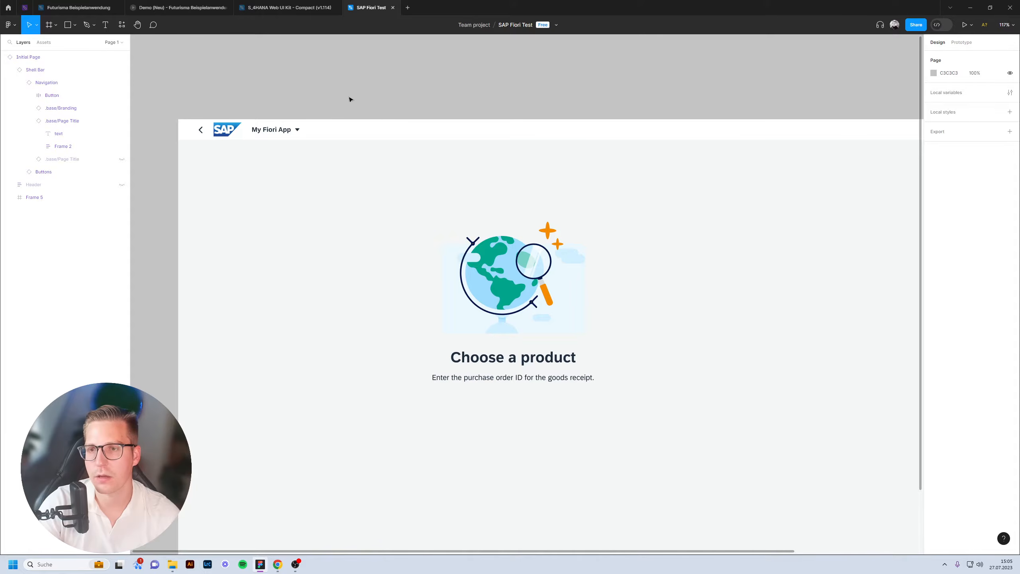
pyautogui.scroll(-5, 349, 104)
pyautogui.scroll(3, 392, 133)
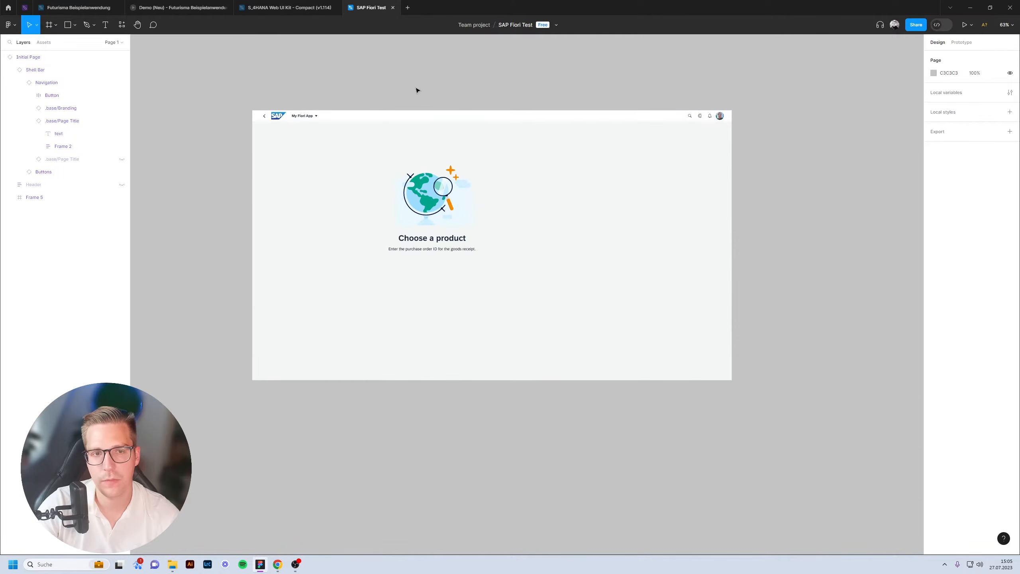
pyautogui.scroll(2, 415, 92)
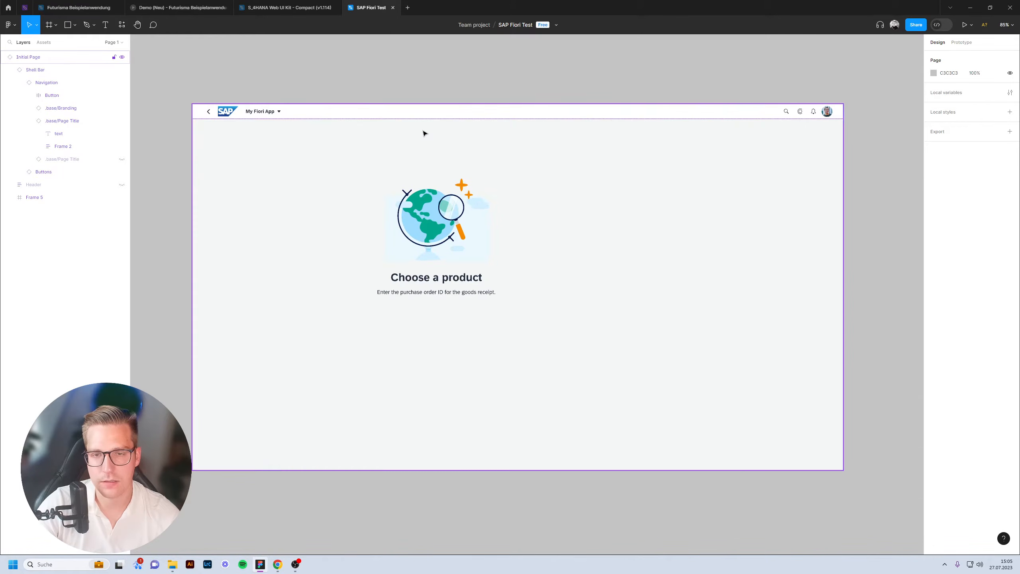
pyautogui.click(299, 154)
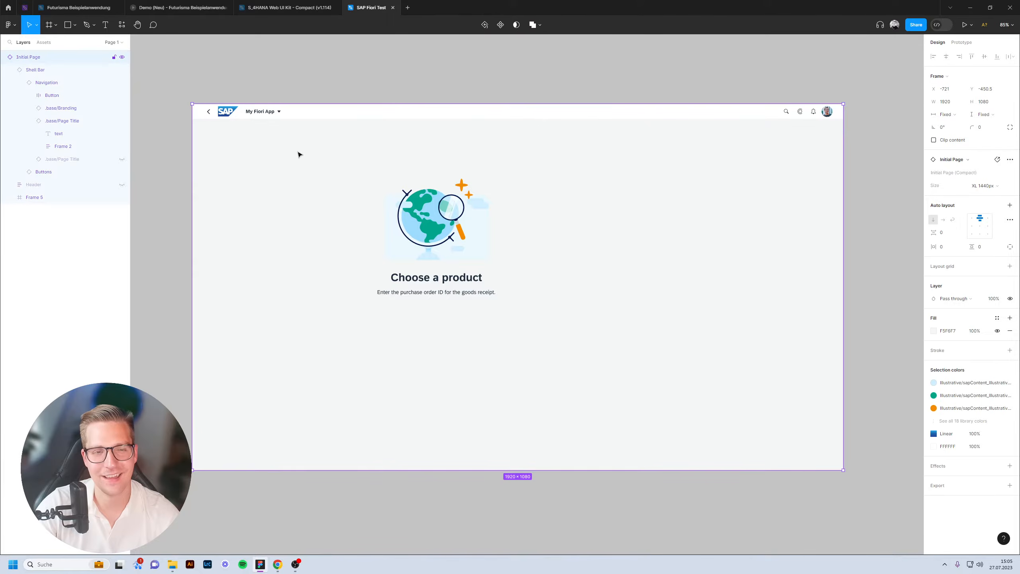
# Detach the Initial Page frame from its component.
pyautogui.rightClick(373, 196)
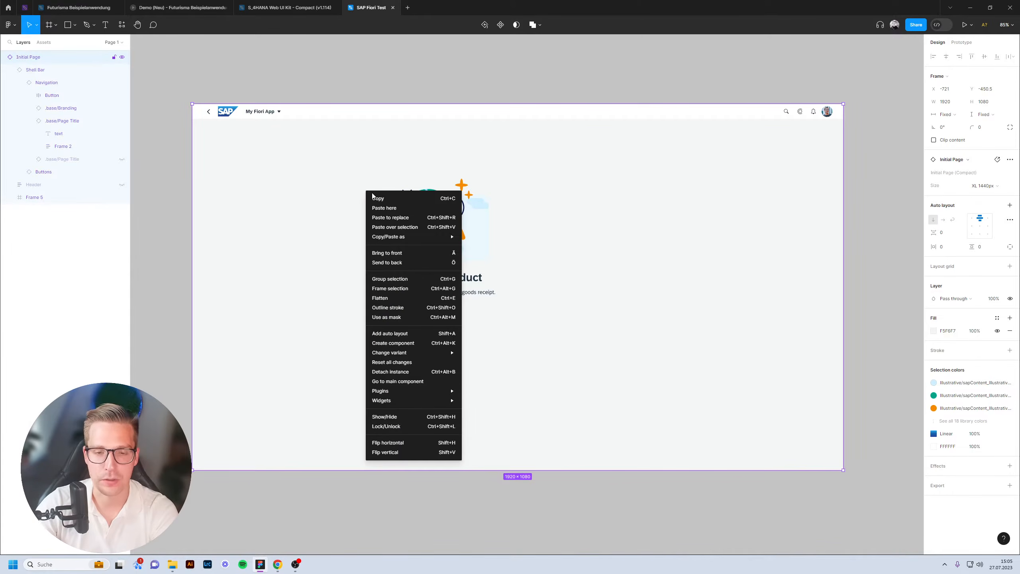
pyautogui.click(413, 377)
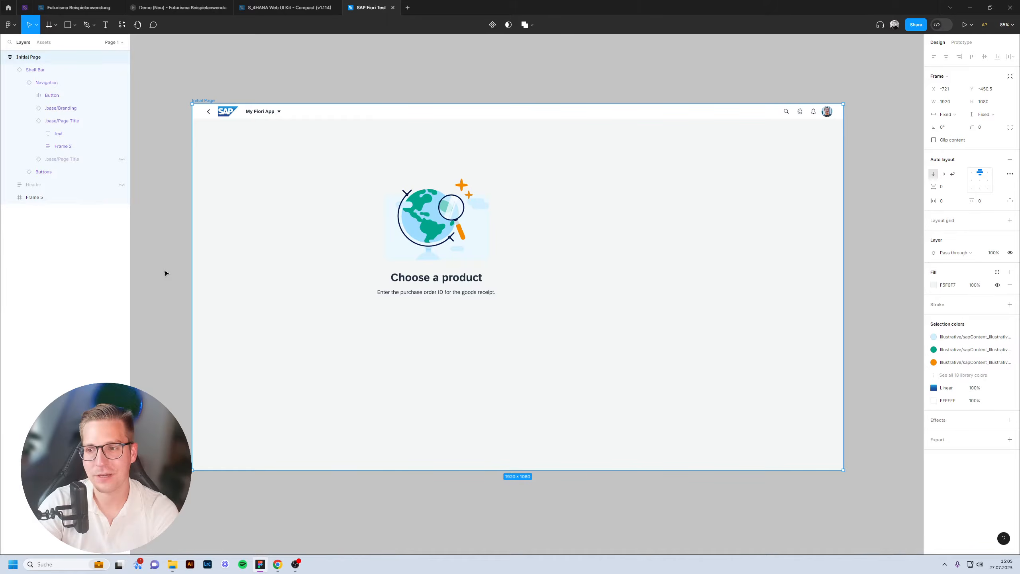
pyautogui.click(425, 224)
pyautogui.click(424, 224)
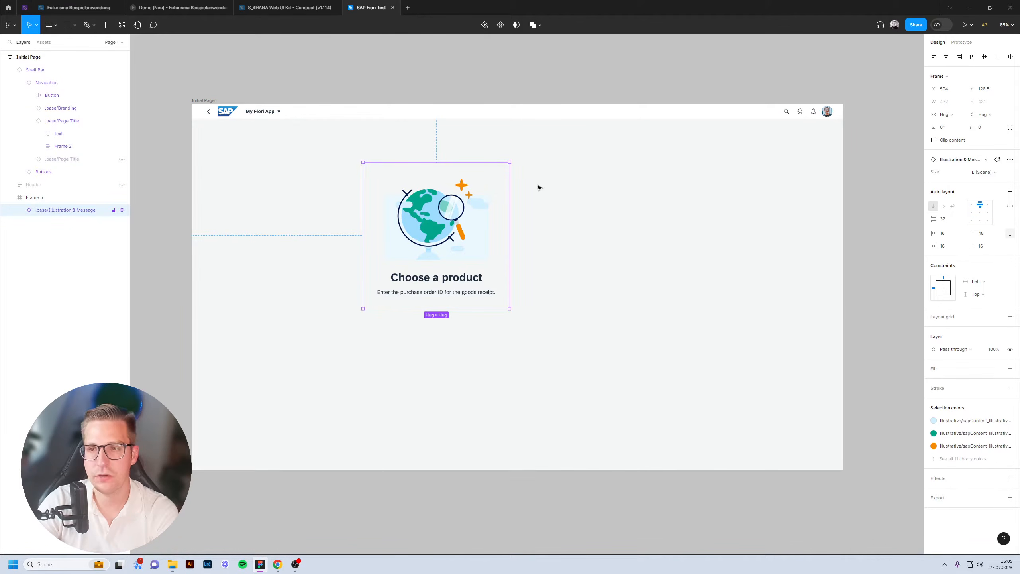
# Delete the Choose a product Illustration & Message block, leaving Frame 5 empty.
pyautogui.click(581, 84)
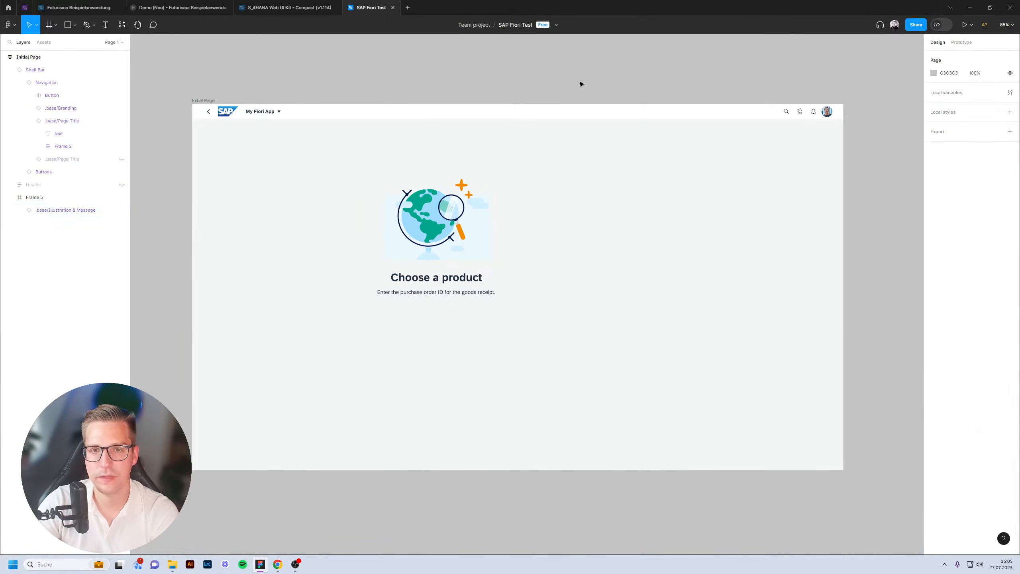
pyautogui.click(595, 176)
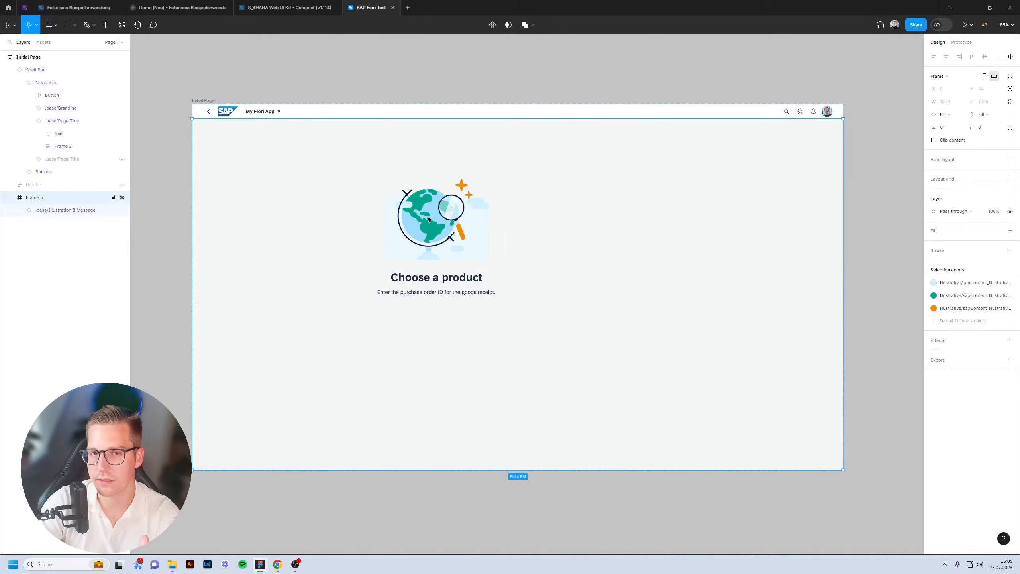
pyautogui.click(449, 236)
pyautogui.press('Delete')
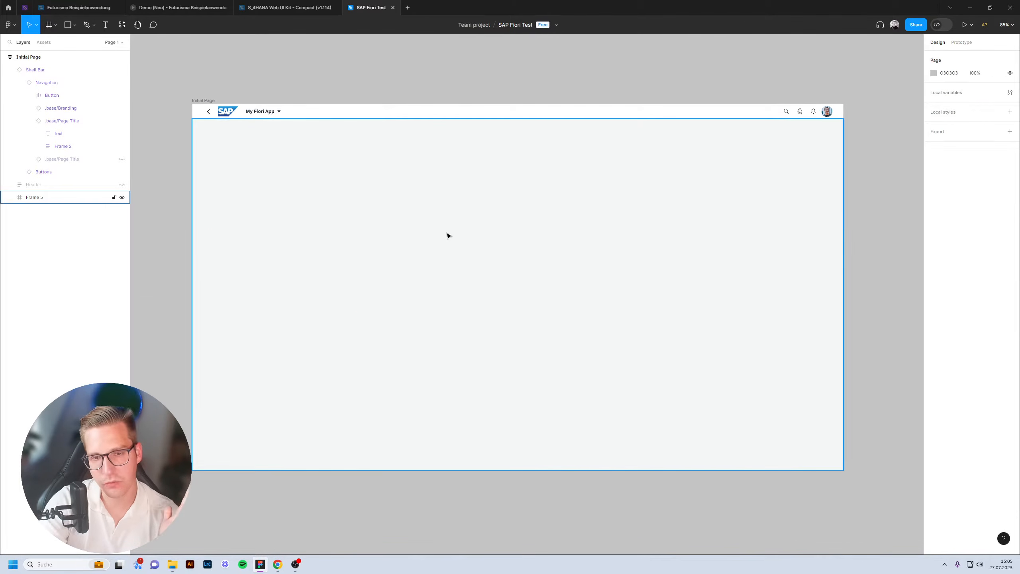
pyautogui.click(449, 236)
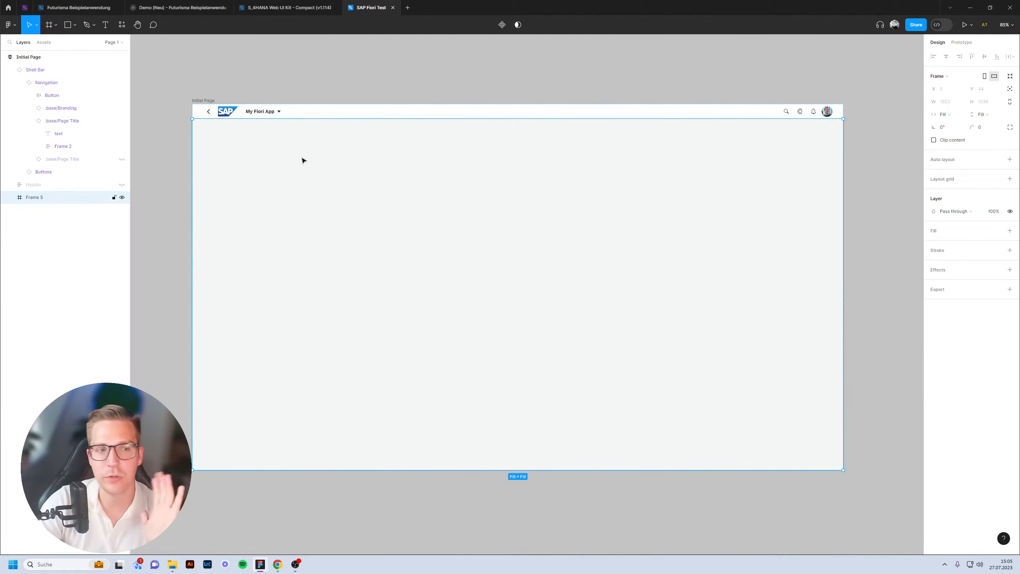
pyautogui.click(487, 91)
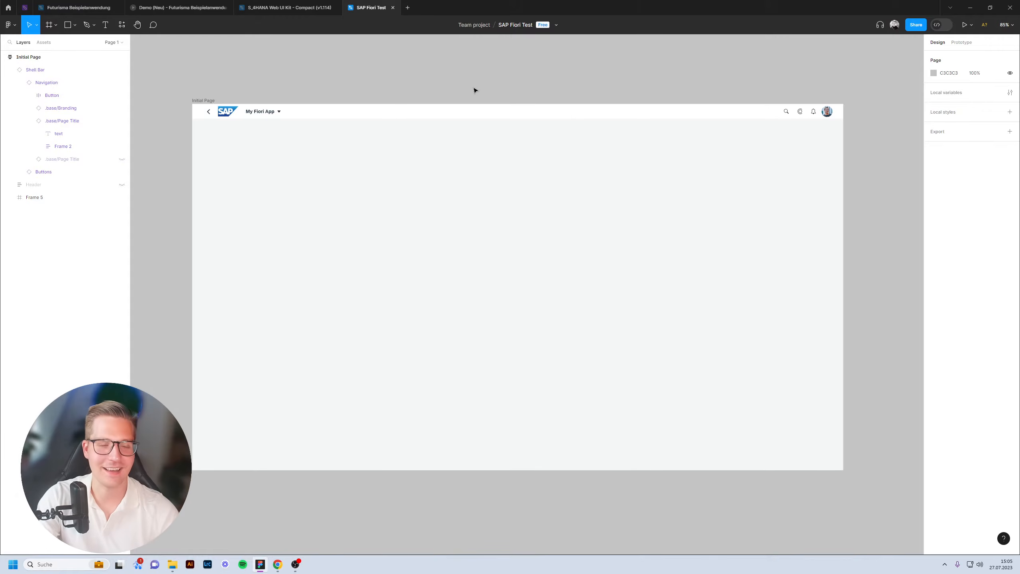
# Pan around the My Fiori App page and check its shell bar.
pyautogui.hscroll(-1, 489, 96)
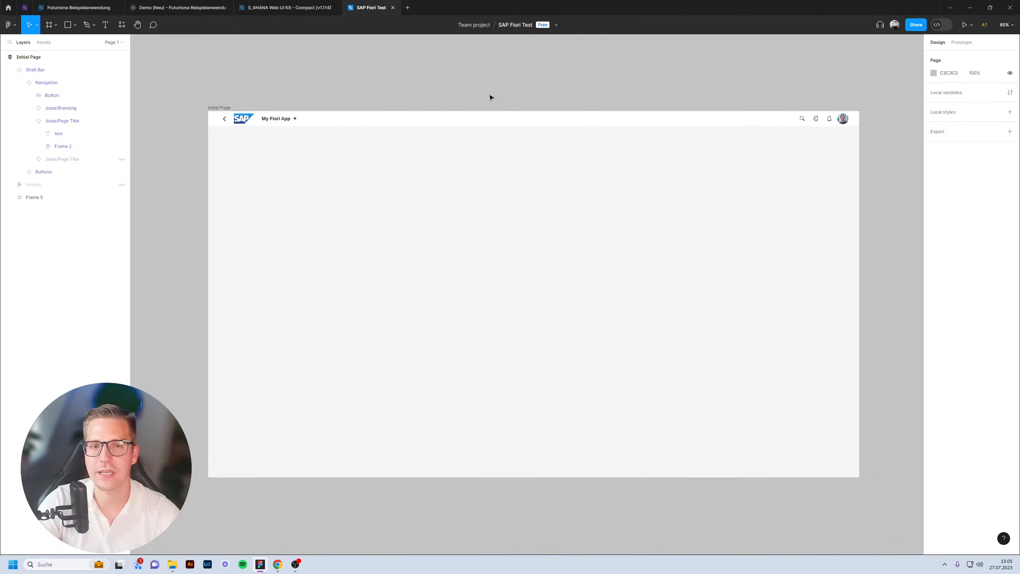
pyautogui.scroll(2, 490, 96)
pyautogui.scroll(-1, 518, 120)
pyautogui.hscroll(1, 517, 120)
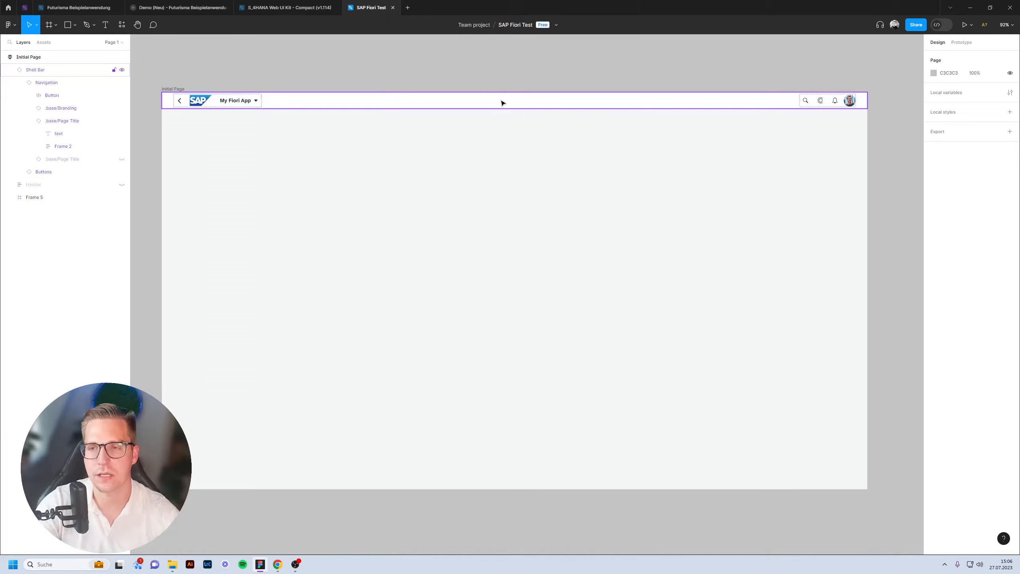
pyautogui.click(502, 103)
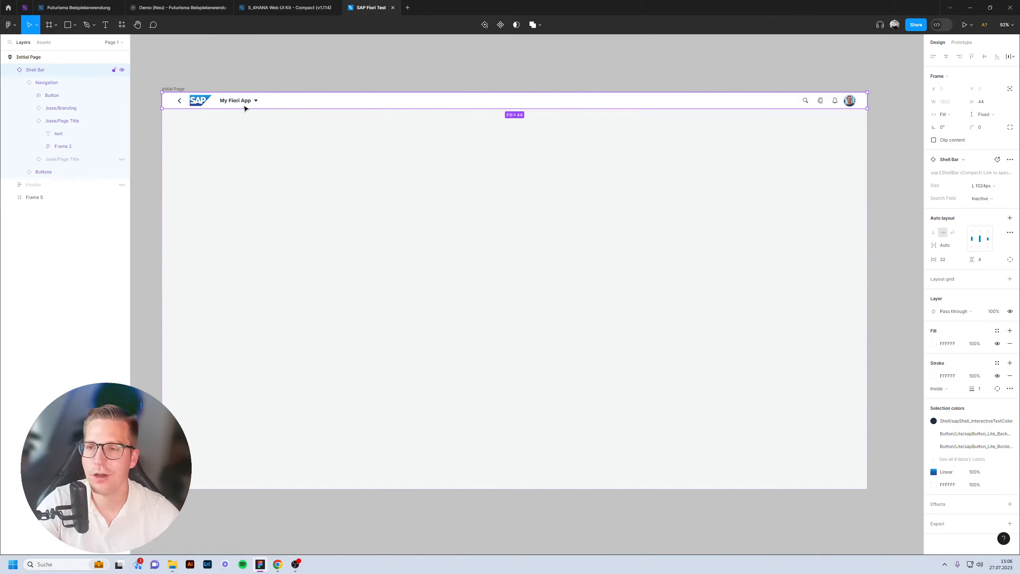
pyautogui.click(307, 61)
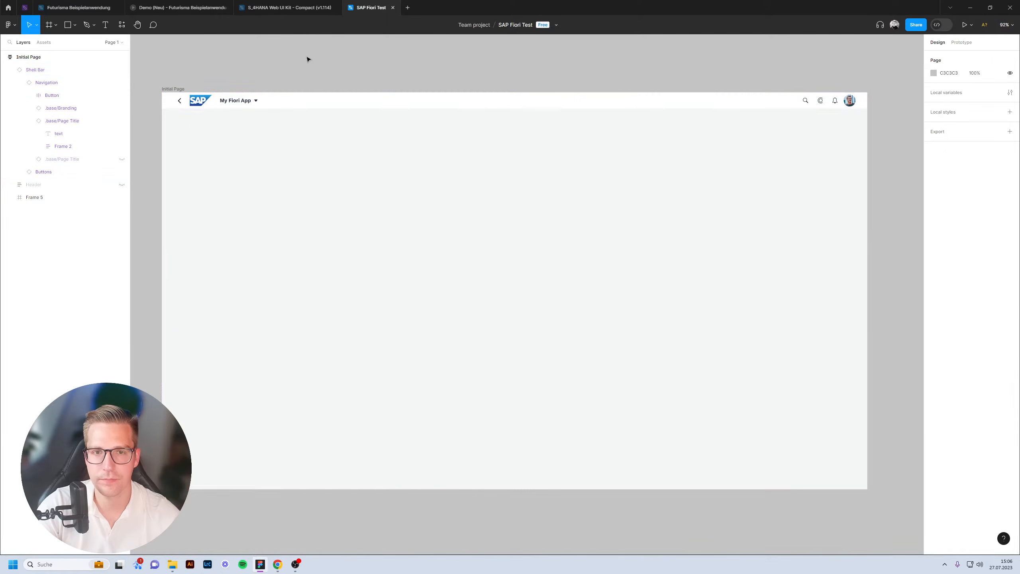
# Take a column-based Responsive Table from the UI kit's Responsive Table page back to SAP Fiori Test.
pyautogui.click(290, 8)
pyautogui.scroll(8, 62, 149)
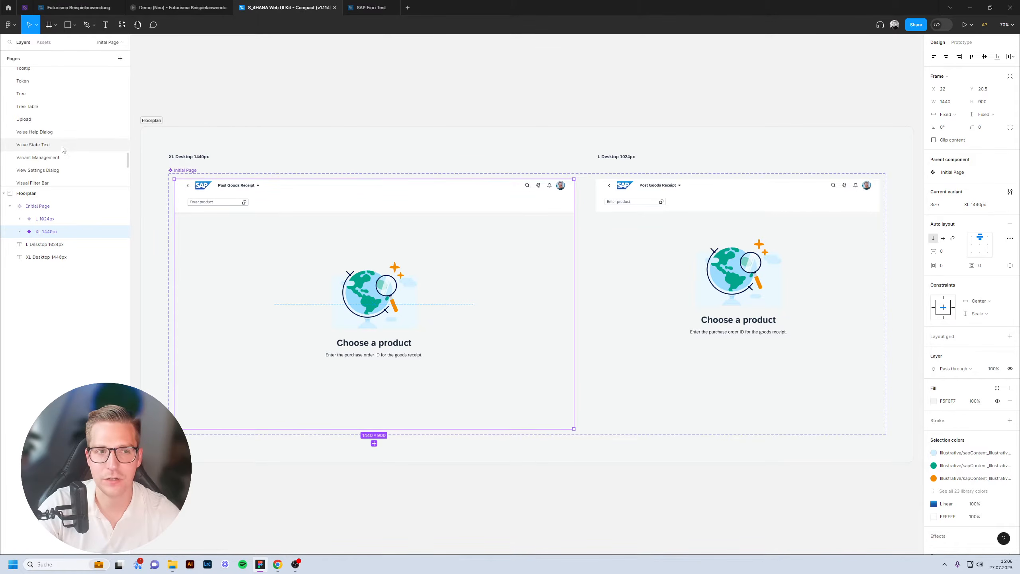
pyautogui.scroll(5, 62, 150)
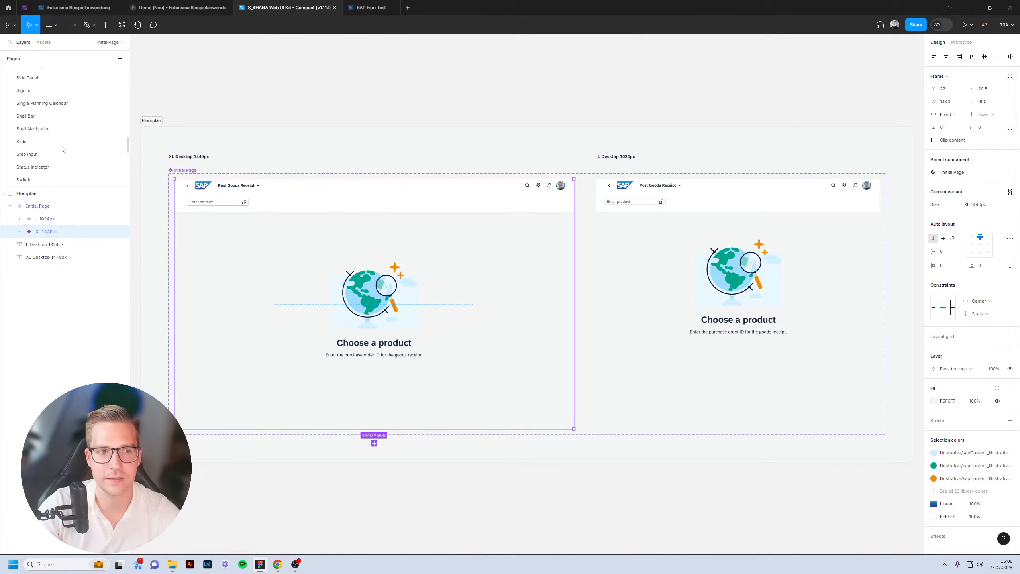
pyautogui.scroll(3, 41, 146)
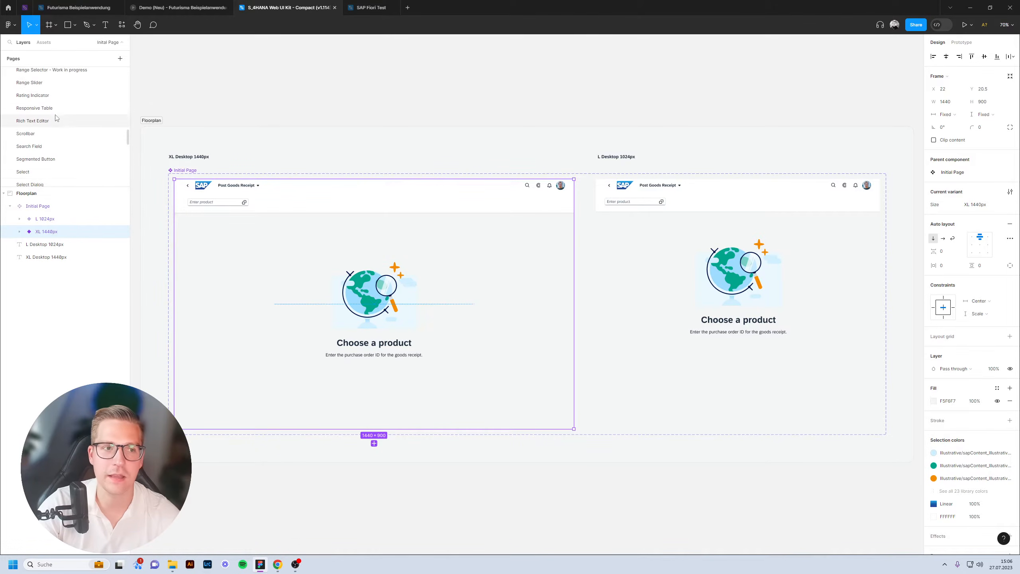
pyautogui.click(58, 107)
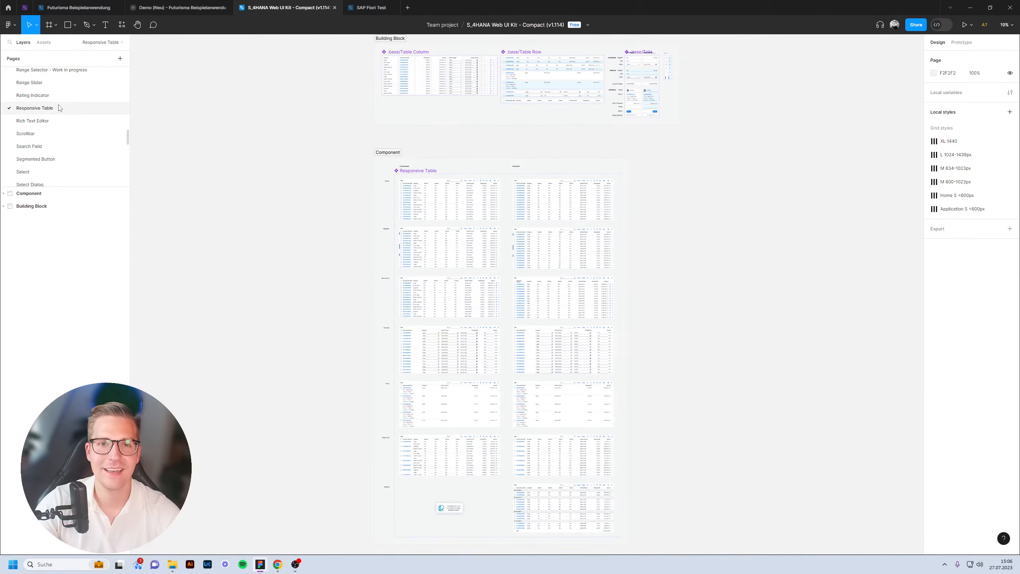
pyautogui.scroll(10, 471, 157)
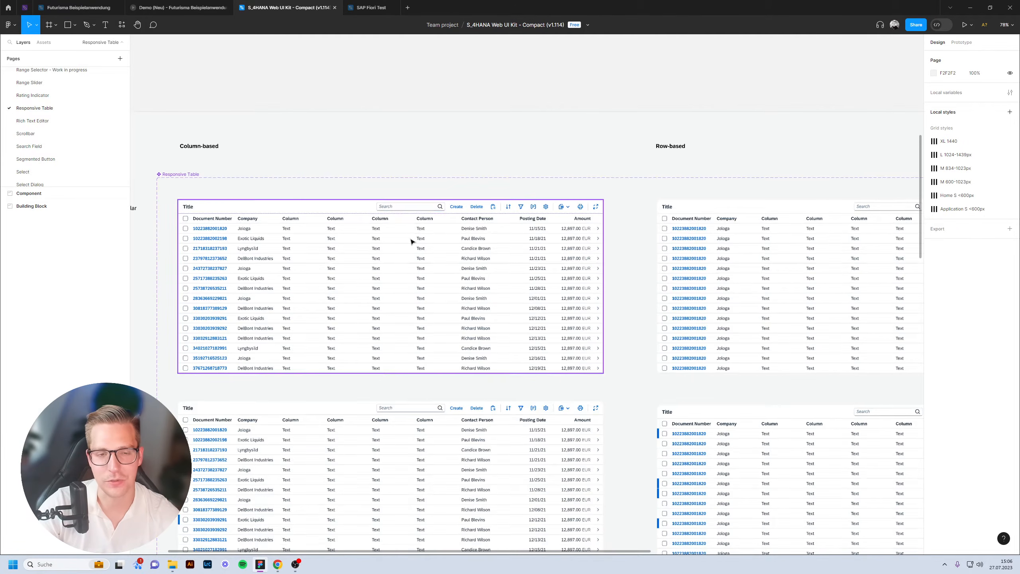
pyautogui.click(375, 288)
pyautogui.click(373, 7)
# Paste the Responsive Table into Frame 5 and reposition it.
pyautogui.click(226, 140)
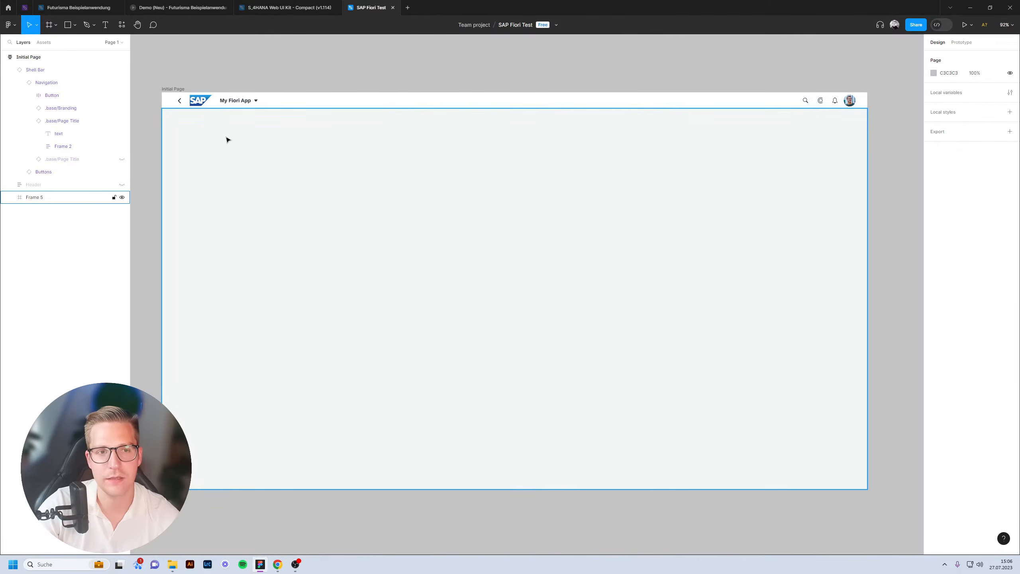
pyautogui.hotkey('ctrl', 'v')
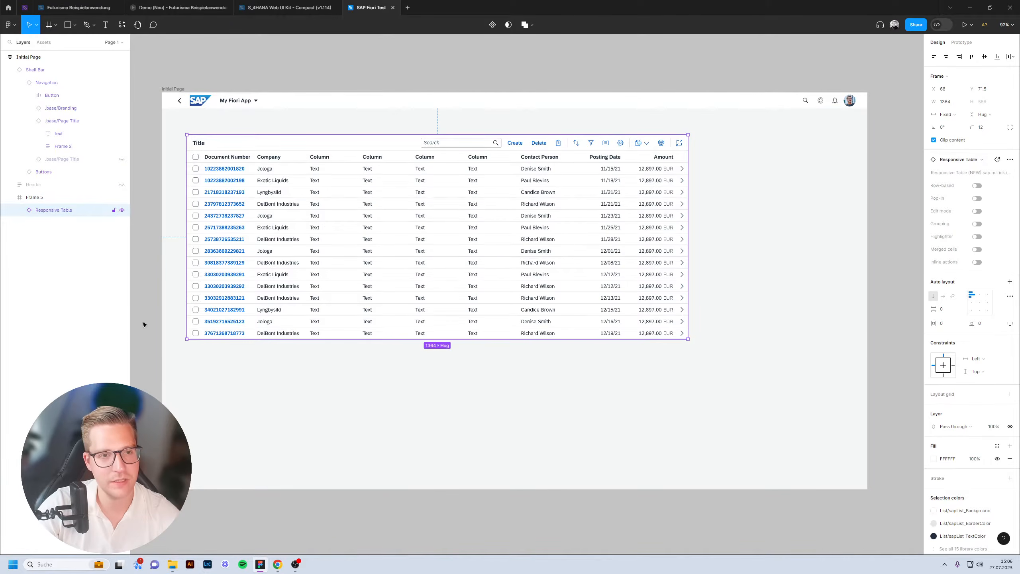
pyautogui.moveTo(327, 310); pyautogui.dragTo(396, 328)
pyautogui.click(542, 514)
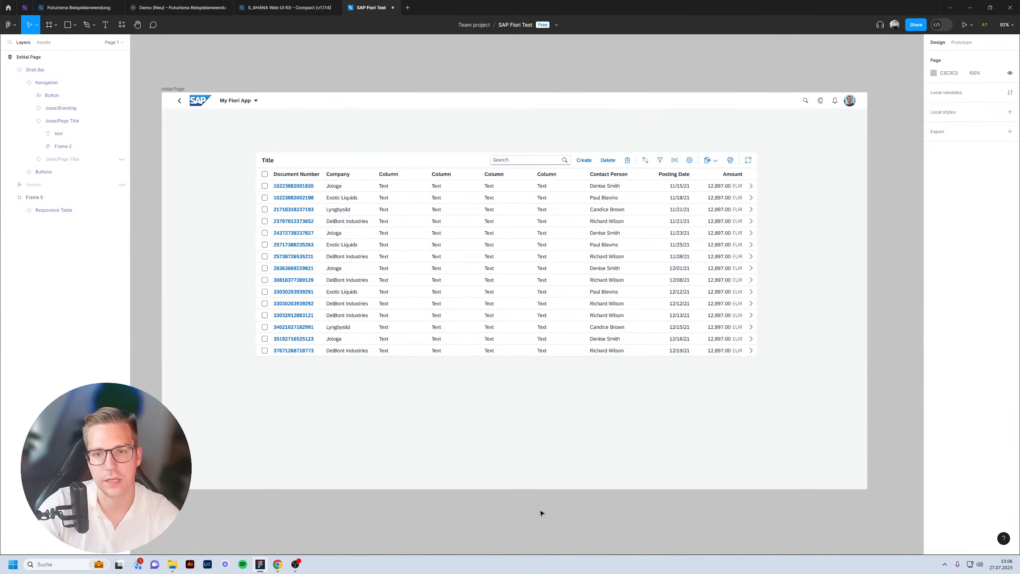
# Move the table left to the page edge and widen it to about 1845 px.
pyautogui.click(335, 221)
pyautogui.doubleClick(401, 222)
pyautogui.moveTo(401, 221); pyautogui.dragTo(341, 249)
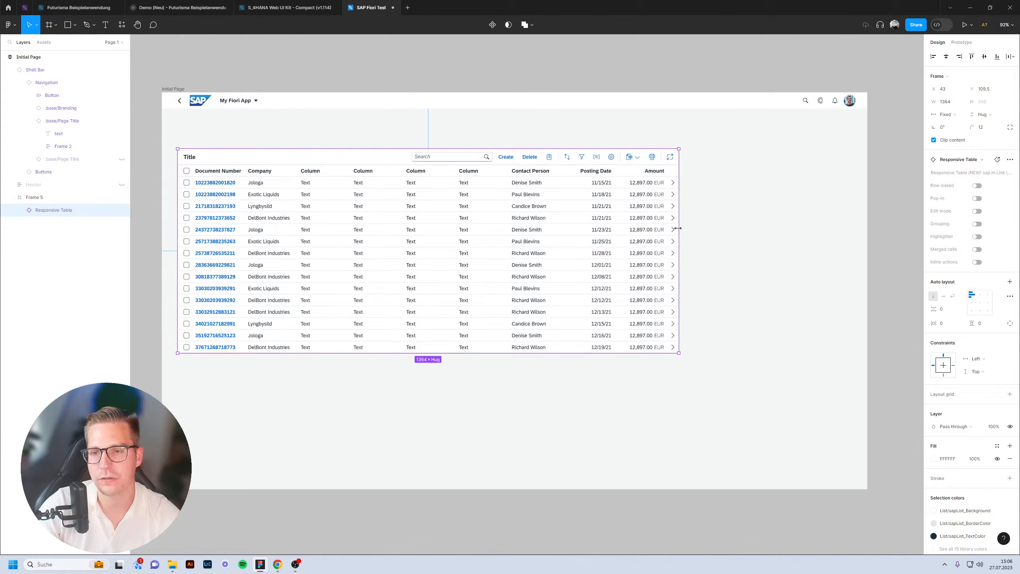
pyautogui.moveTo(768, 226); pyautogui.dragTo(856, 191)
pyautogui.click(388, 71)
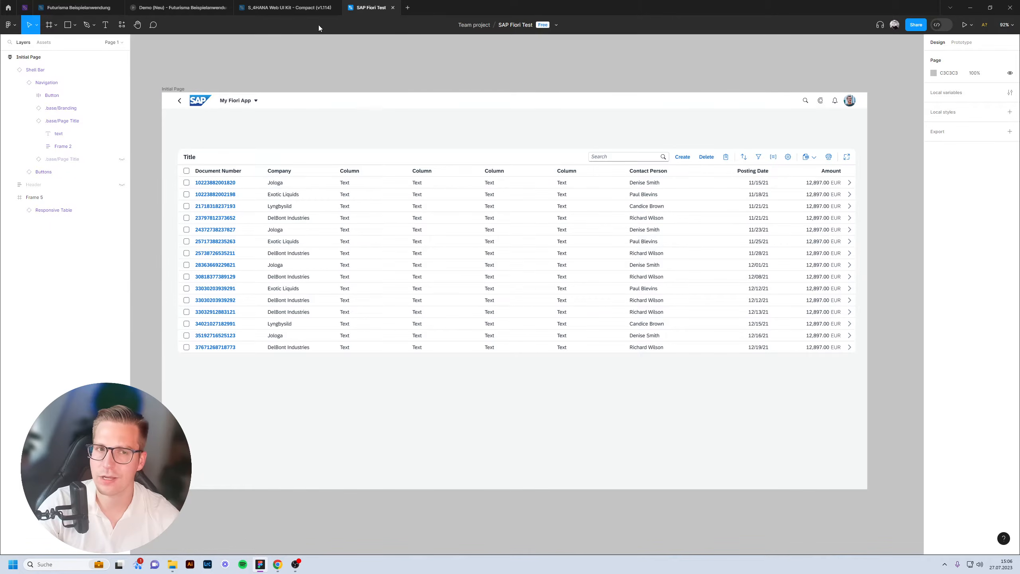
# Copy the Regular Search Field from the S_4HANA UI Kit and paste it into Frame 5.
pyautogui.click(283, 9)
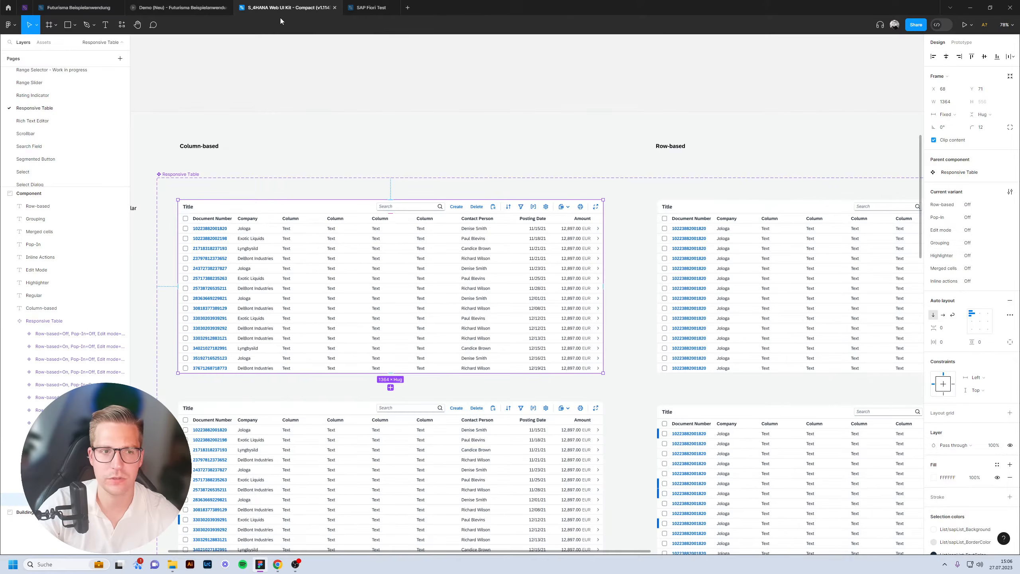
pyautogui.scroll(-4, 44, 144)
pyautogui.scroll(2, 44, 153)
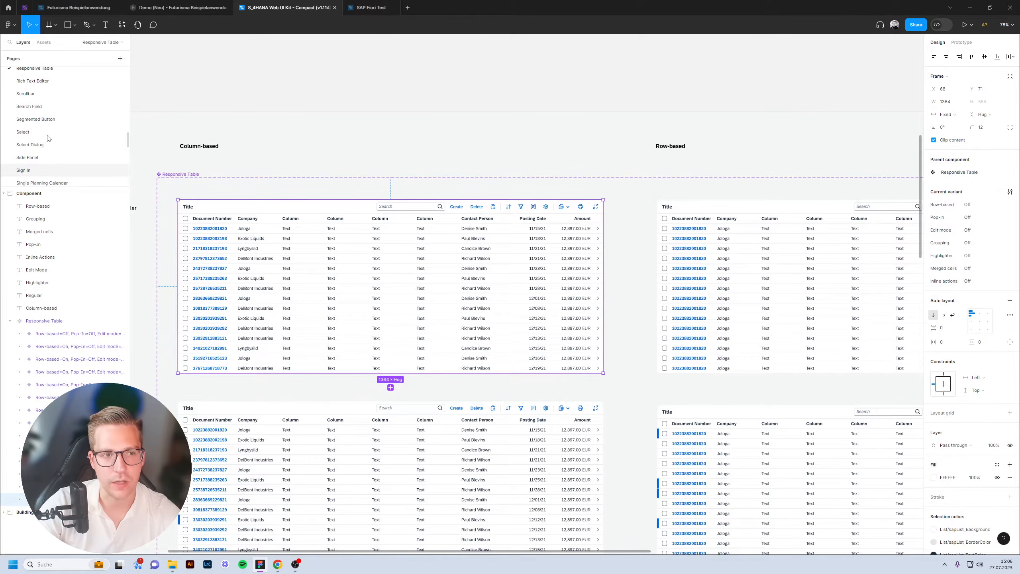
pyautogui.click(30, 106)
pyautogui.click(474, 257)
pyautogui.click(371, 8)
pyautogui.click(249, 137)
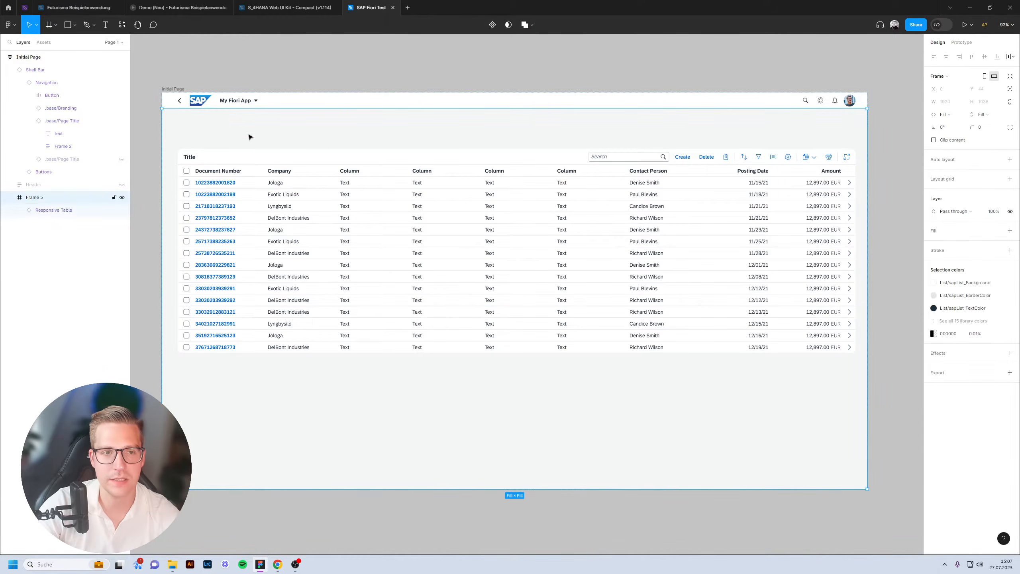
pyautogui.hotkey('ctrl', 'v')
# Position the search field above the Responsive Table and shift both down together.
pyautogui.moveTo(213, 133); pyautogui.dragTo(216, 142)
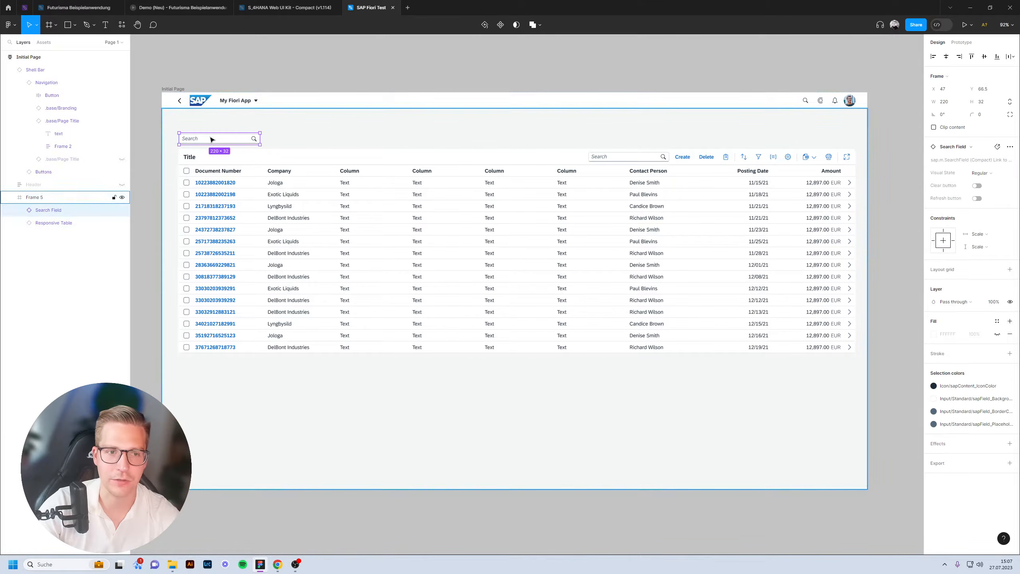
pyautogui.moveTo(207, 140); pyautogui.dragTo(209, 138)
pyautogui.keyDown('shift'); pyautogui.click(273, 197); pyautogui.keyUp('shift')
pyautogui.moveTo(273, 197); pyautogui.dragTo(272, 231)
# Go to the Form component page in the S_4HANA Web UI Kit.
pyautogui.click(292, 9)
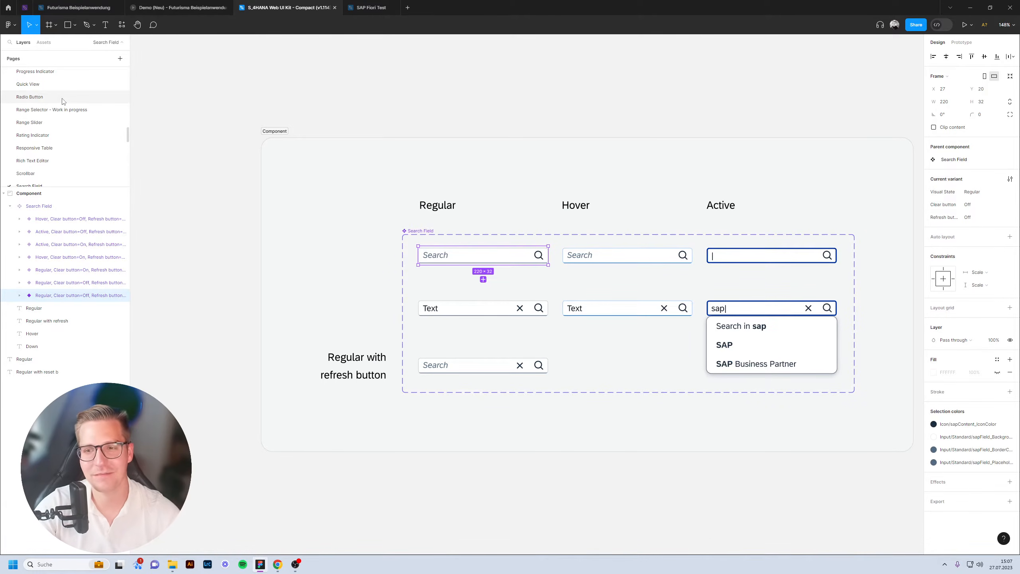
pyautogui.scroll(5, 60, 104)
pyautogui.scroll(10, 45, 115)
pyautogui.scroll(5, 51, 96)
pyautogui.click(42, 92)
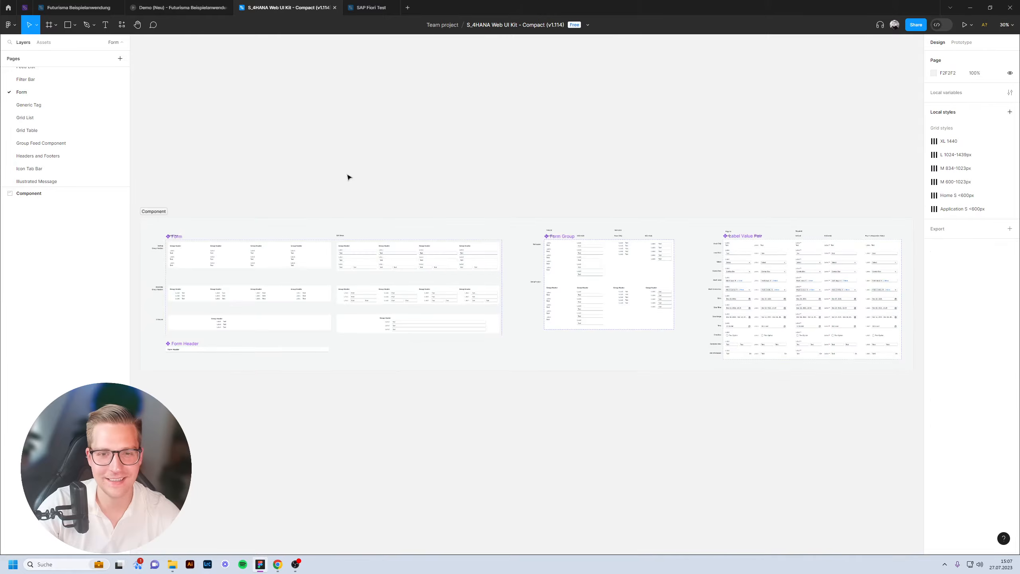
# Copy the top-left four-group Form variant and paste it into the Initial Page.
pyautogui.scroll(4, 218, 219)
pyautogui.click(330, 244)
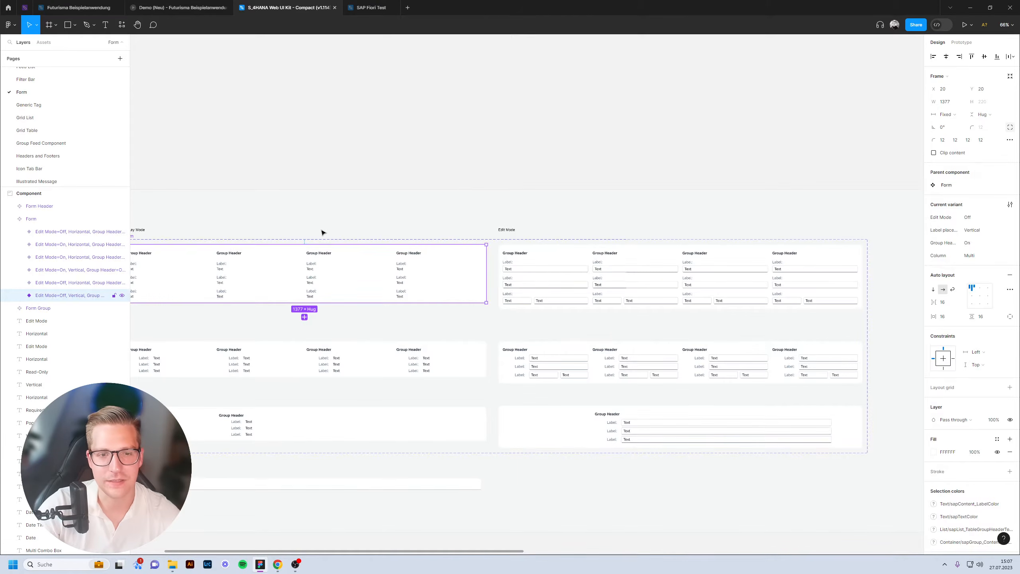
pyautogui.hscroll(-5, 402, 225)
pyautogui.click(366, 8)
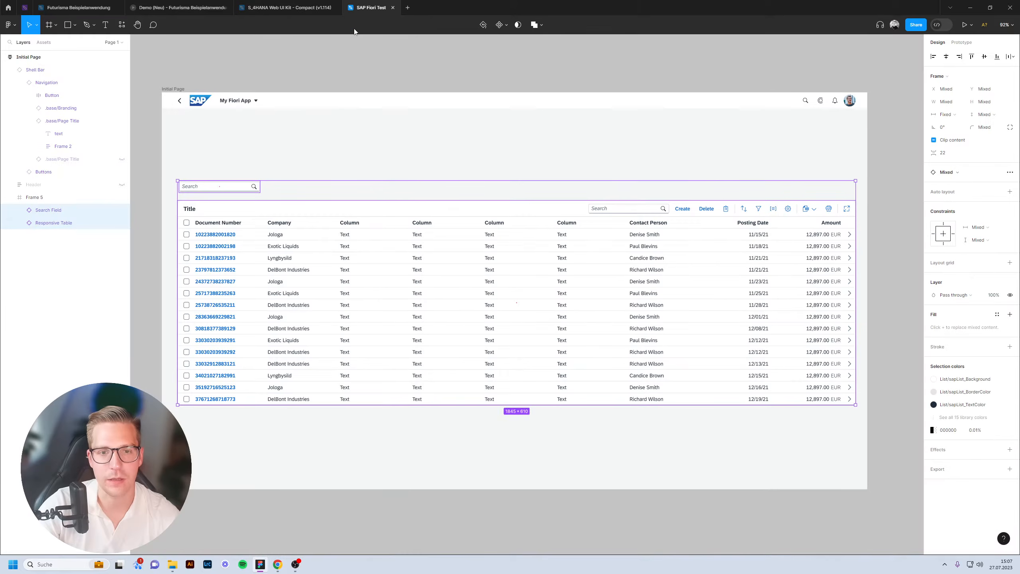
pyautogui.click(356, 79)
pyautogui.click(166, 90)
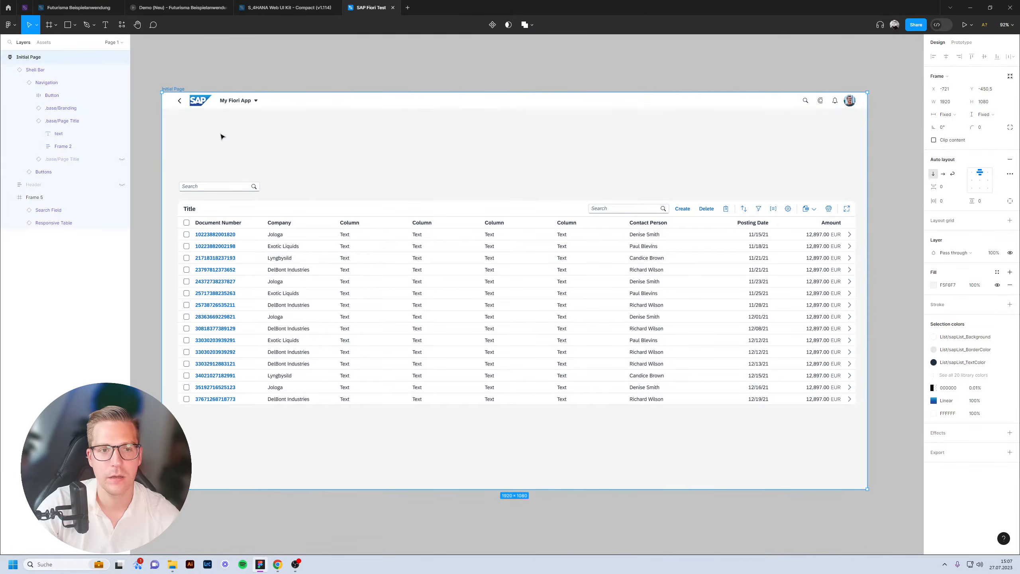
pyautogui.hotkey('ctrl', 'v')
# Move the Form to the page top, with the search field and table below it.
pyautogui.moveTo(364, 415); pyautogui.dragTo(388, 169)
pyautogui.click(212, 186)
pyautogui.keyDown('shift'); pyautogui.click(353, 228); pyautogui.keyUp('shift')
pyautogui.moveTo(353, 228); pyautogui.dragTo(353, 276)
# Align the Form with the table's left edge and widen it to 1837 px.
pyautogui.click(526, 194)
pyautogui.moveTo(492, 182); pyautogui.dragTo(350, 178)
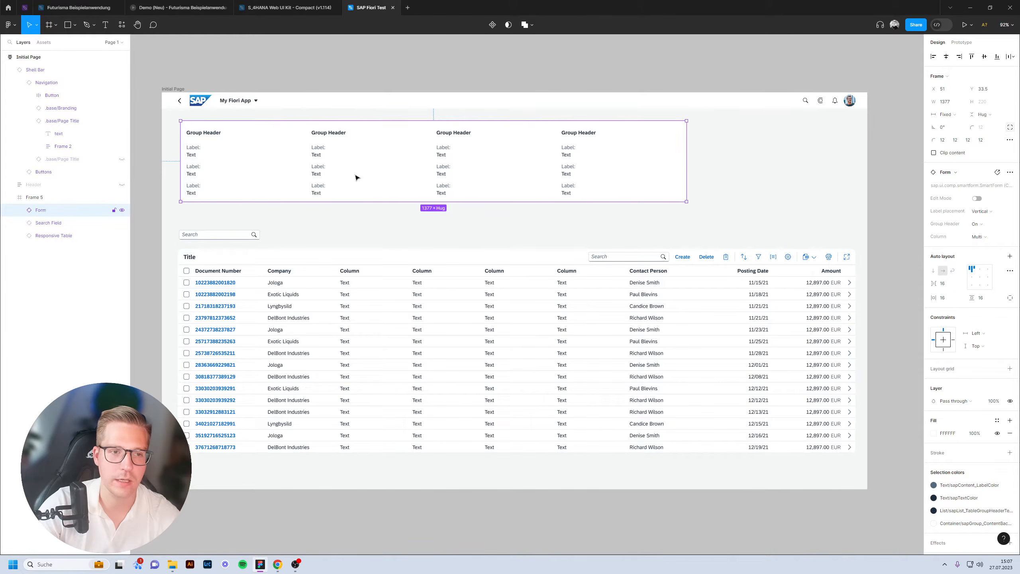
pyautogui.moveTo(688, 152); pyautogui.dragTo(855, 158)
# Move the search field and table up closer beneath the Form.
pyautogui.click(563, 212)
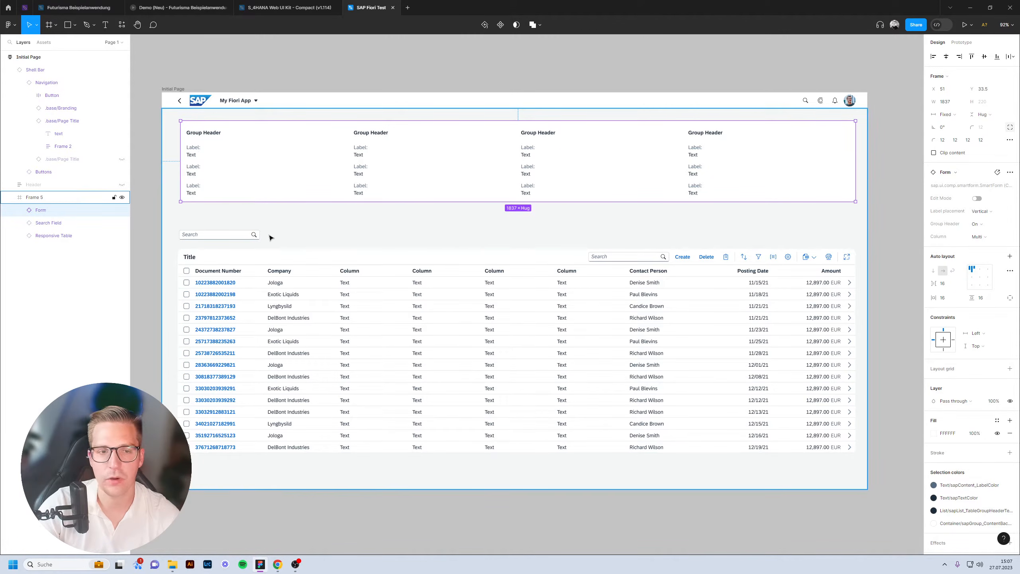
pyautogui.click(246, 240)
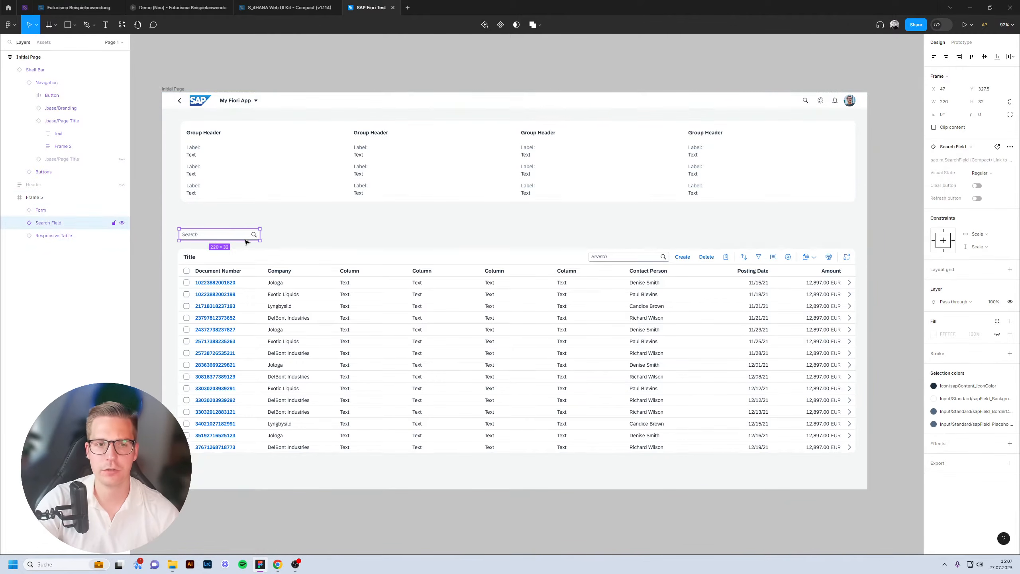
pyautogui.keyDown('shift'); pyautogui.click(277, 299); pyautogui.keyUp('shift')
pyautogui.moveTo(277, 298); pyautogui.dragTo(288, 280)
pyautogui.press('Escape')
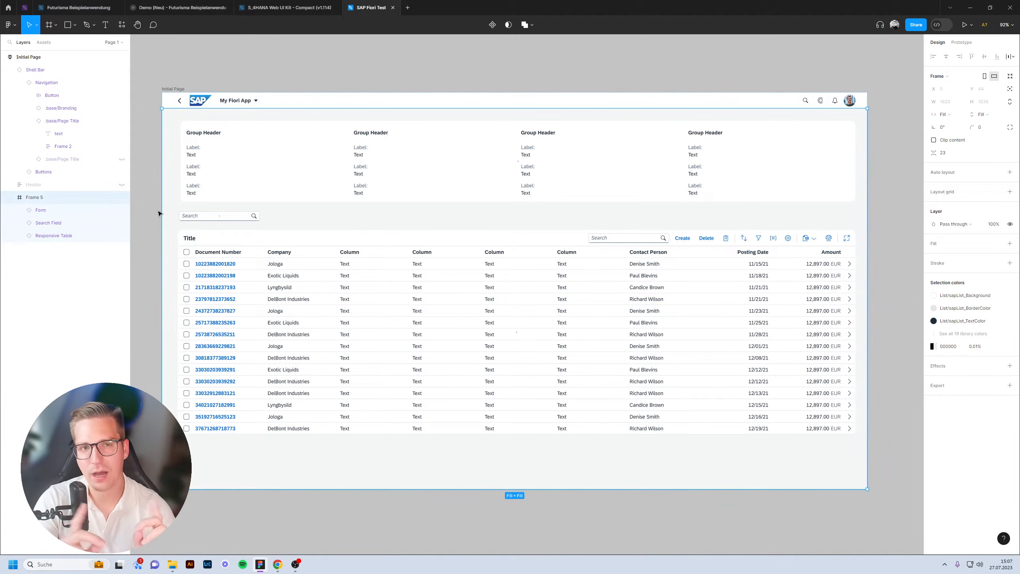
pyautogui.click(276, 8)
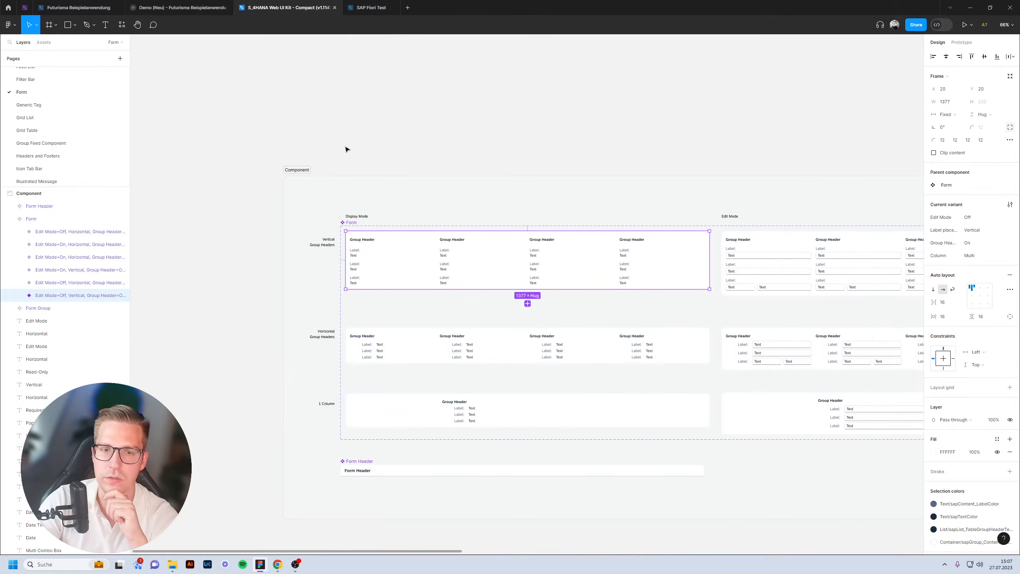
pyautogui.click(178, 159)
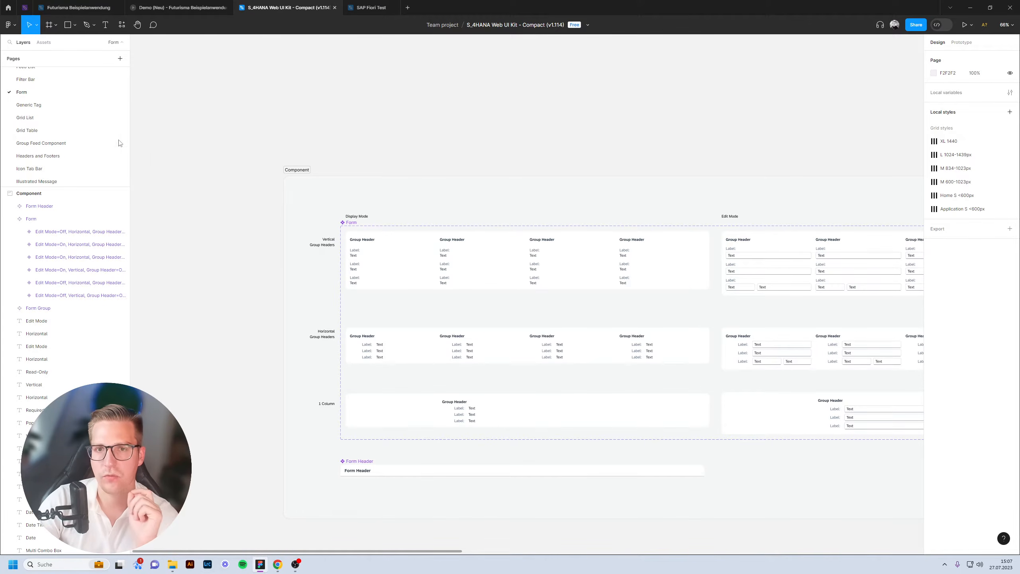
# Check the UI kit's component assets and the available libraries overview, then close it.
pyautogui.click(368, 7)
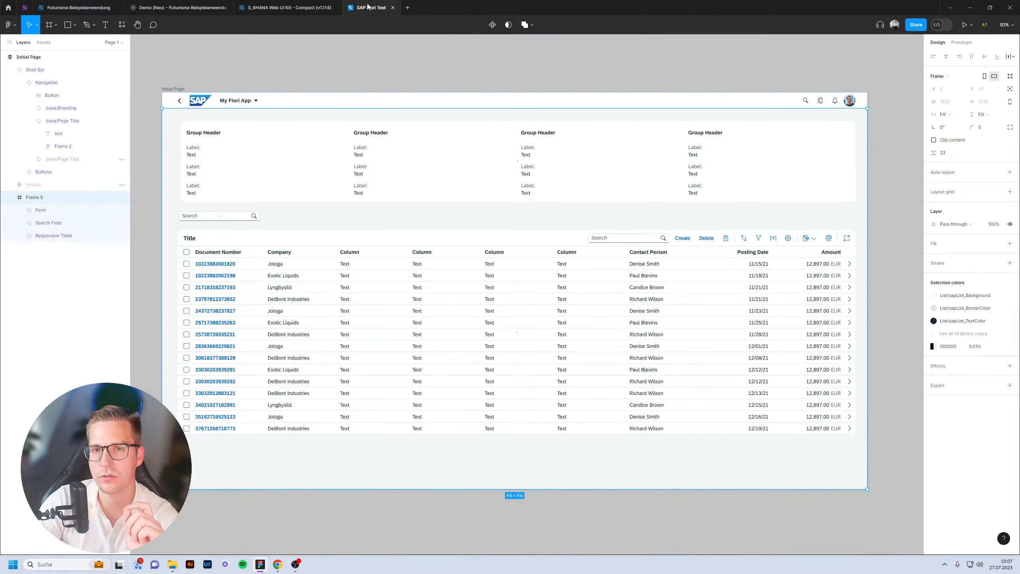
pyautogui.click(398, 70)
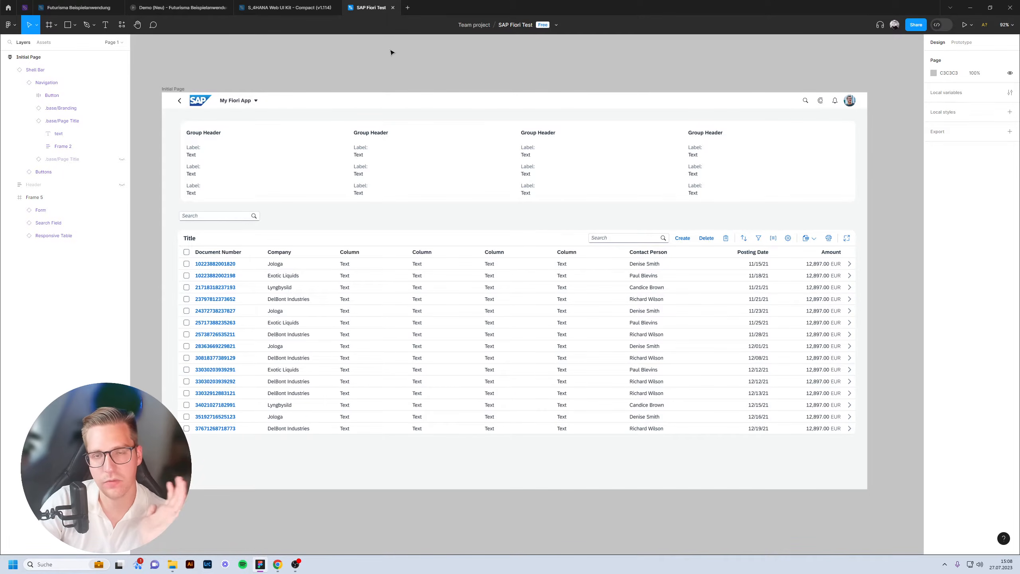
pyautogui.click(311, 9)
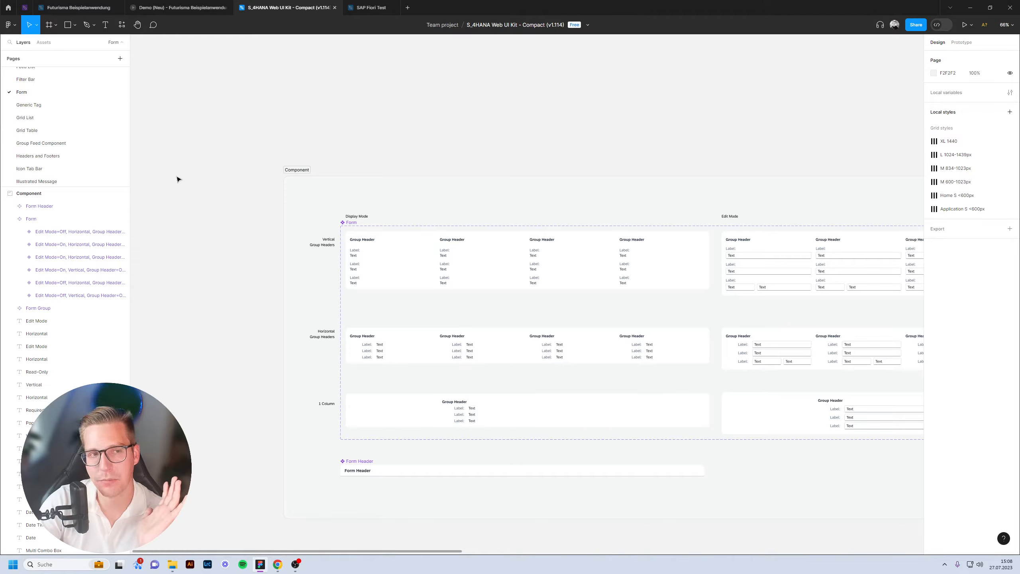
pyautogui.click(44, 42)
pyautogui.click(120, 59)
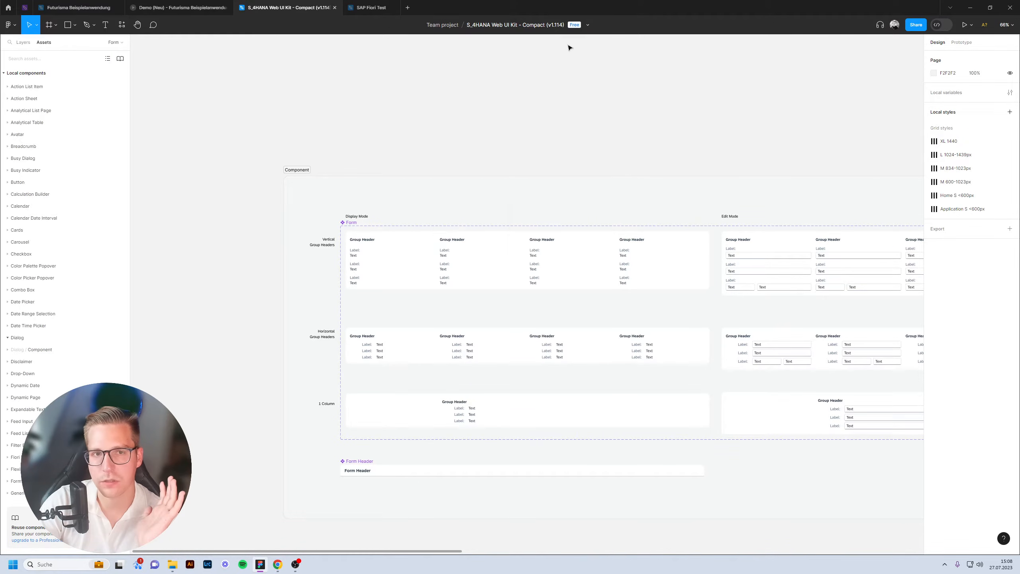
pyautogui.click(594, 49)
# Return to SAP Fiori Test, check its assets, and go back to the Layers panel.
pyautogui.click(369, 9)
pyautogui.click(45, 42)
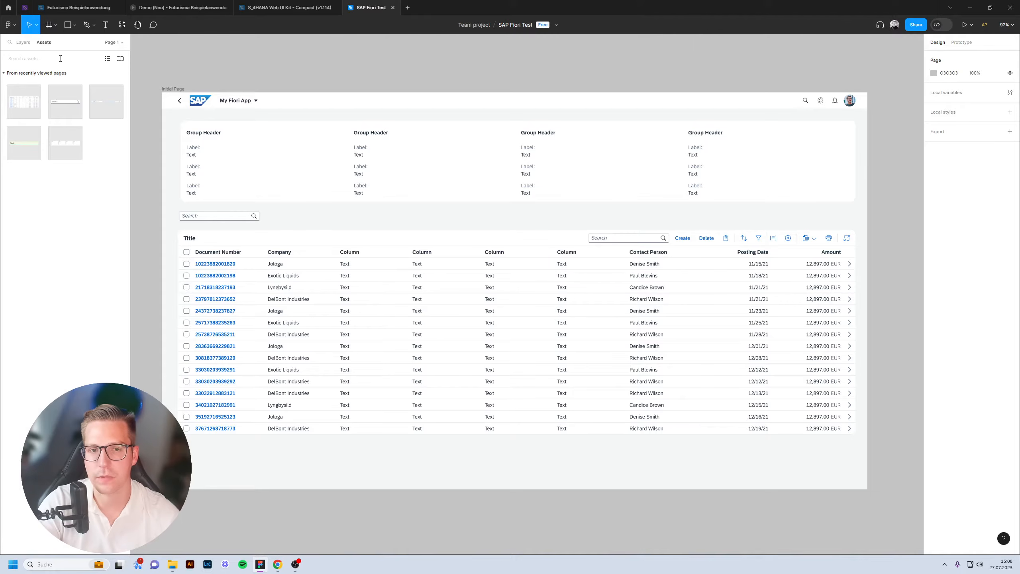
pyautogui.click(24, 42)
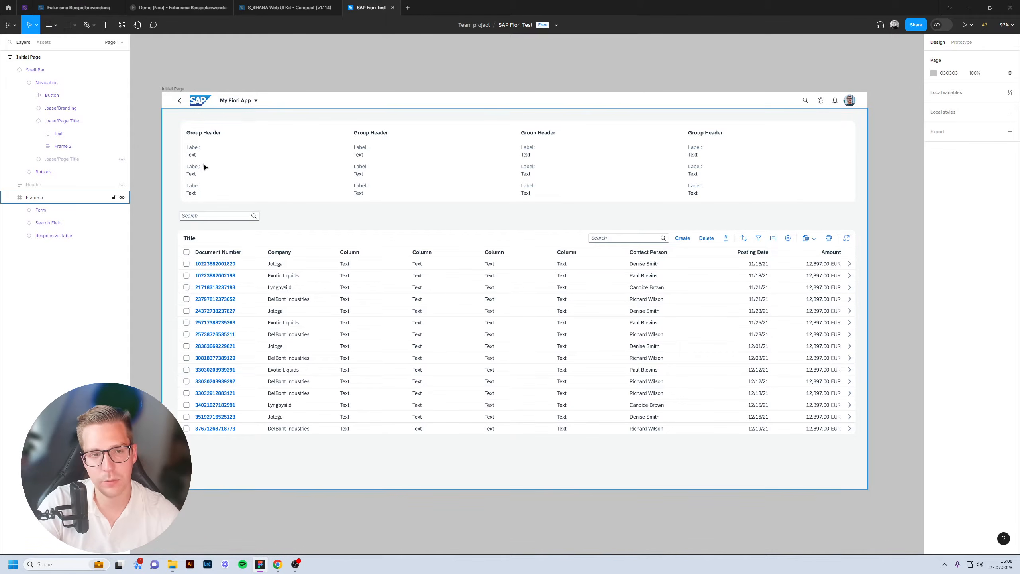
pyautogui.moveTo(295, 82); pyautogui.dragTo(308, 84)
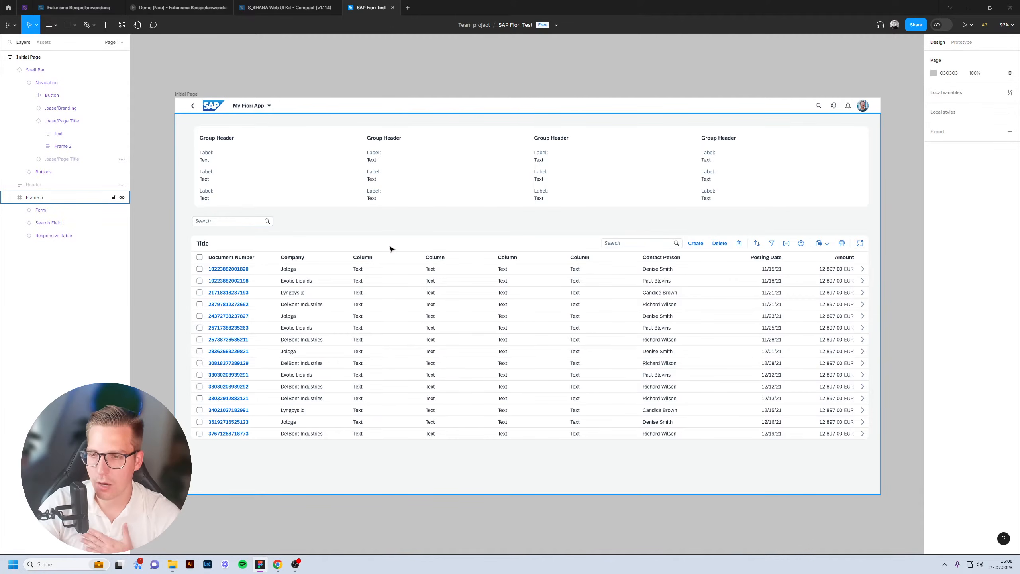
# Retitle the table to 'Documents'.
pyautogui.click(195, 241)
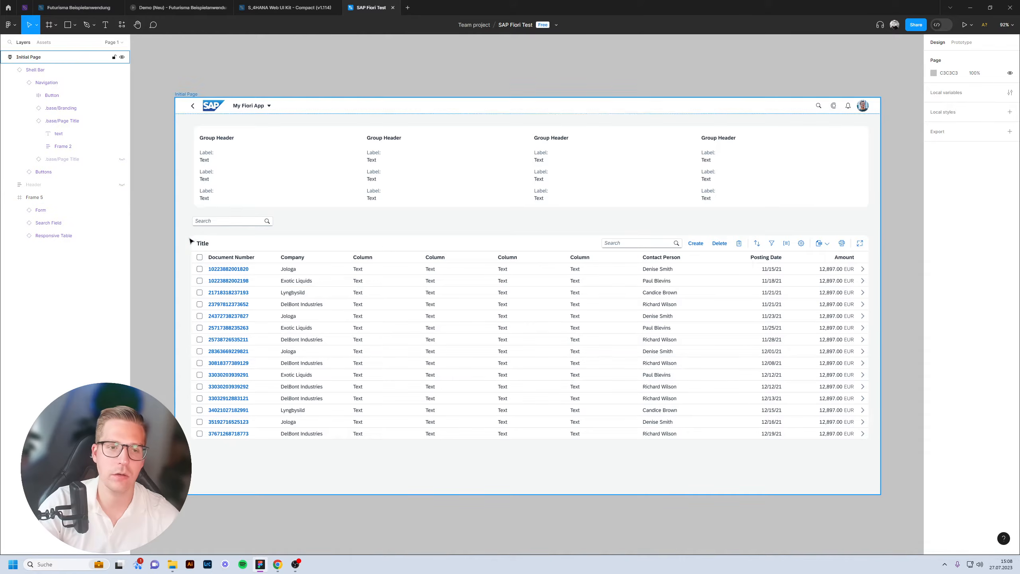
pyautogui.scroll(5, 219, 243)
pyautogui.doubleClick(218, 243)
pyautogui.doubleClick(218, 241)
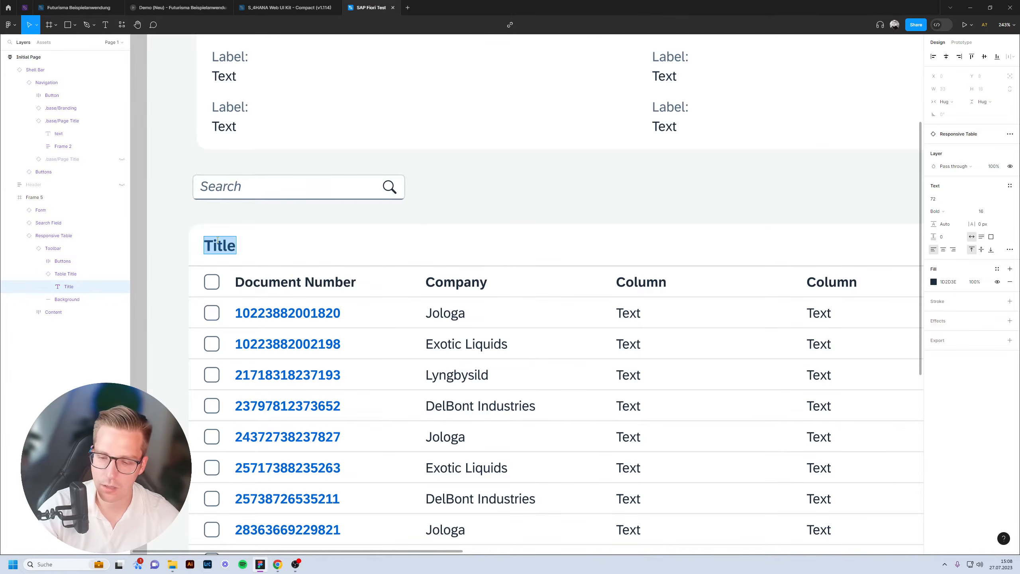
pyautogui.write('Docuem')
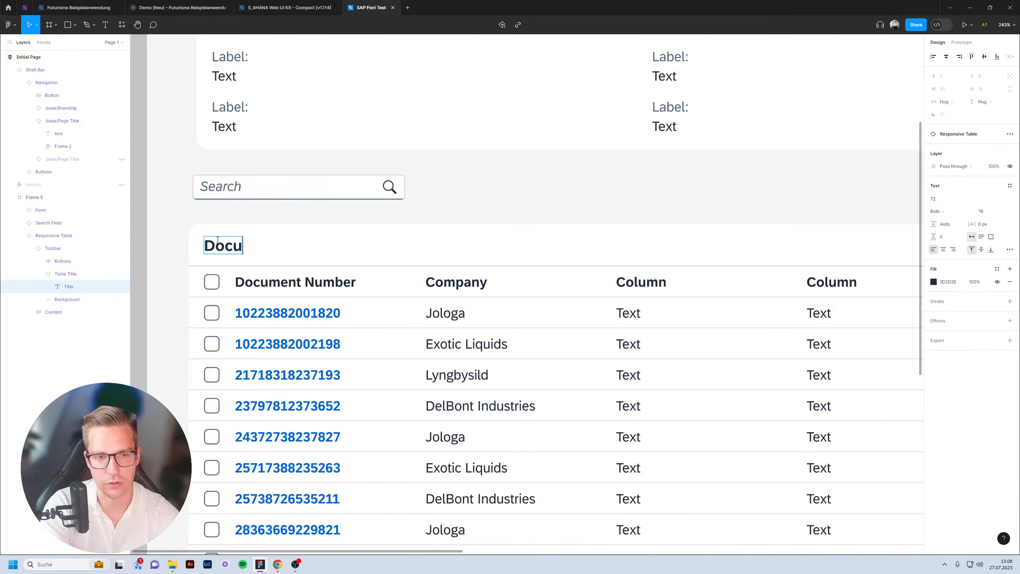
pyautogui.press('BackSpace')
pyautogui.press('BackSpace')
pyautogui.write('ments')
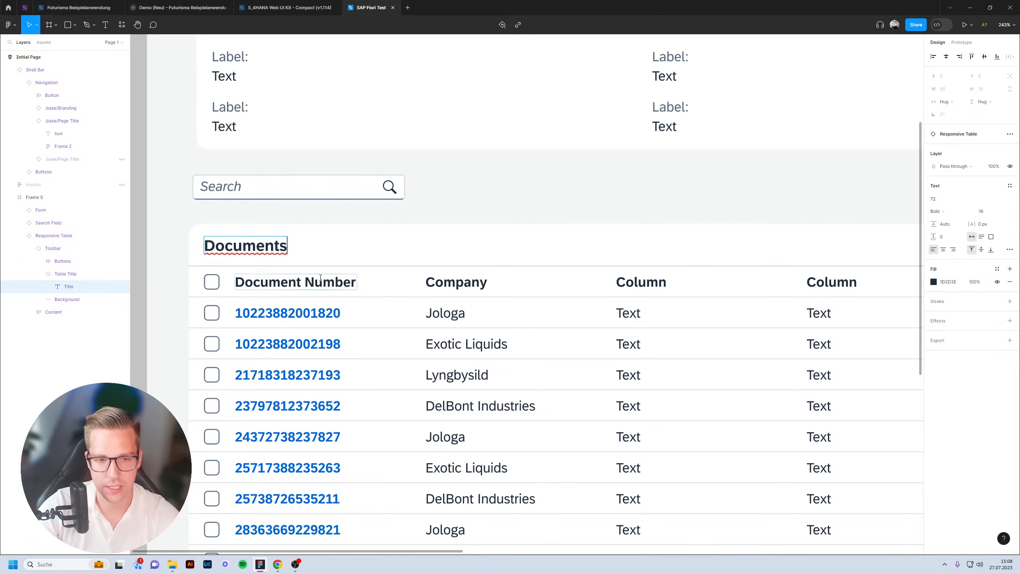
# Rename the 'Document Number' header to 'Number' and 'Company' to 'First Name'.
pyautogui.hscroll(-1, 309, 280)
pyautogui.doubleClick(308, 281)
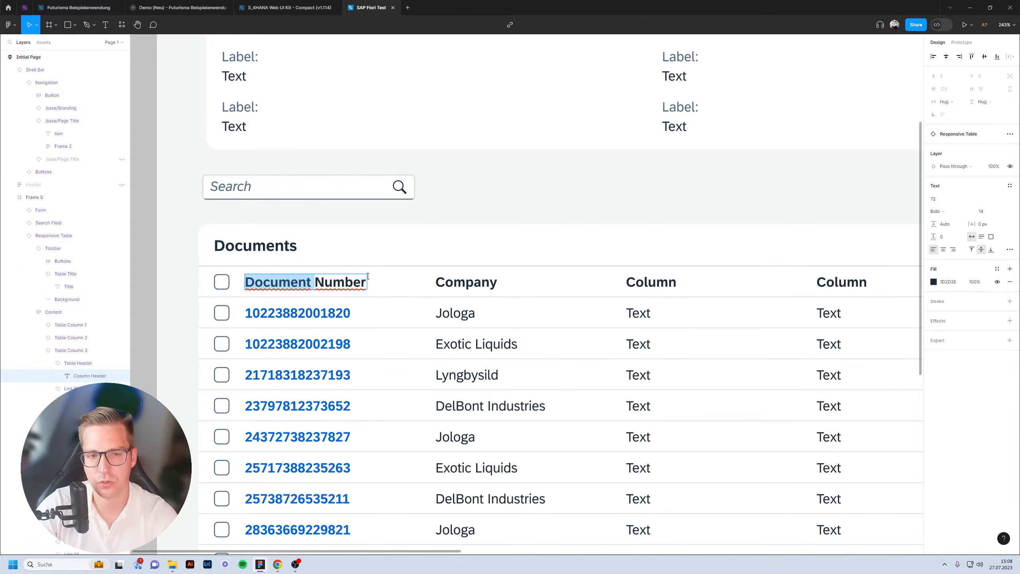
pyautogui.press('BackSpace')
pyautogui.doubleClick(462, 285)
pyautogui.doubleClick(462, 285)
pyautogui.write('First Name')
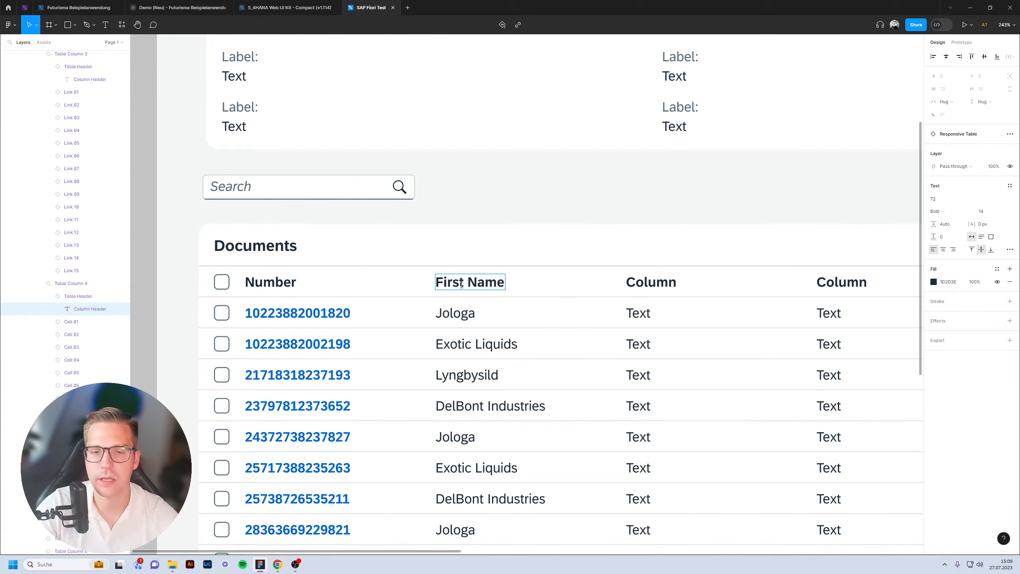
pyautogui.scroll(-5, 461, 284)
pyautogui.press('Escape')
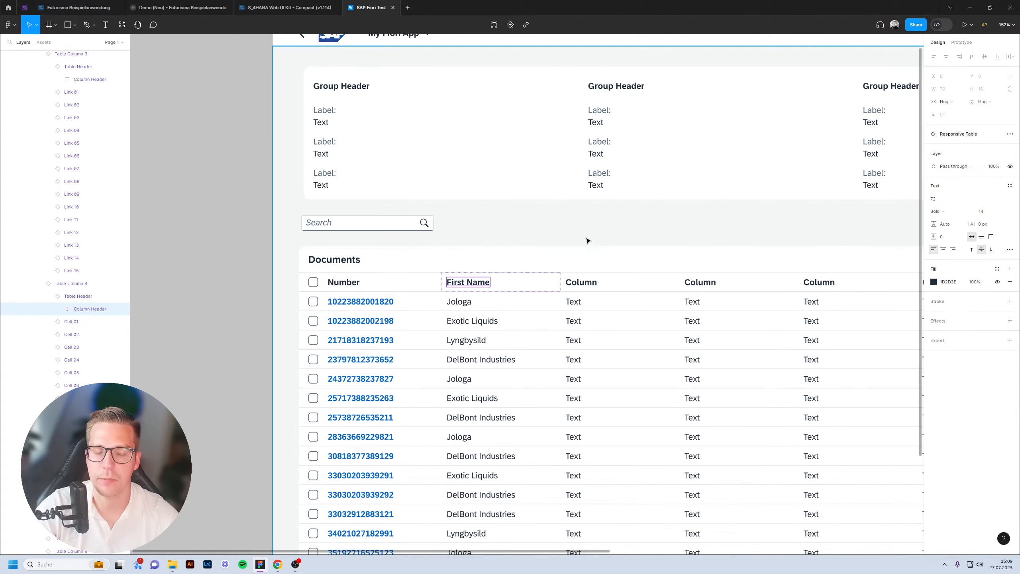
pyautogui.hscroll(5, 437, 246)
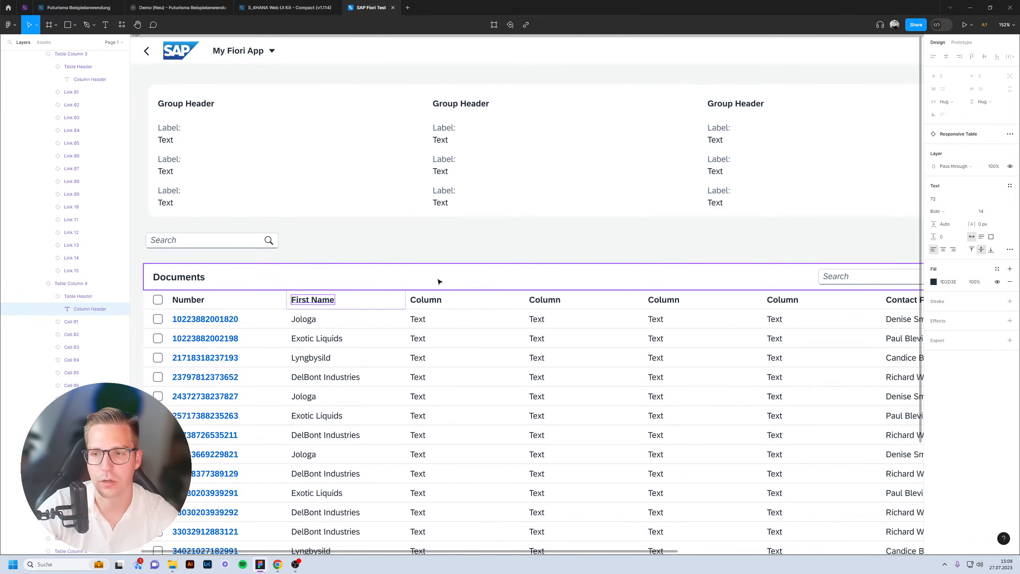
pyautogui.scroll(-3, 439, 282)
pyautogui.hscroll(3, 506, 243)
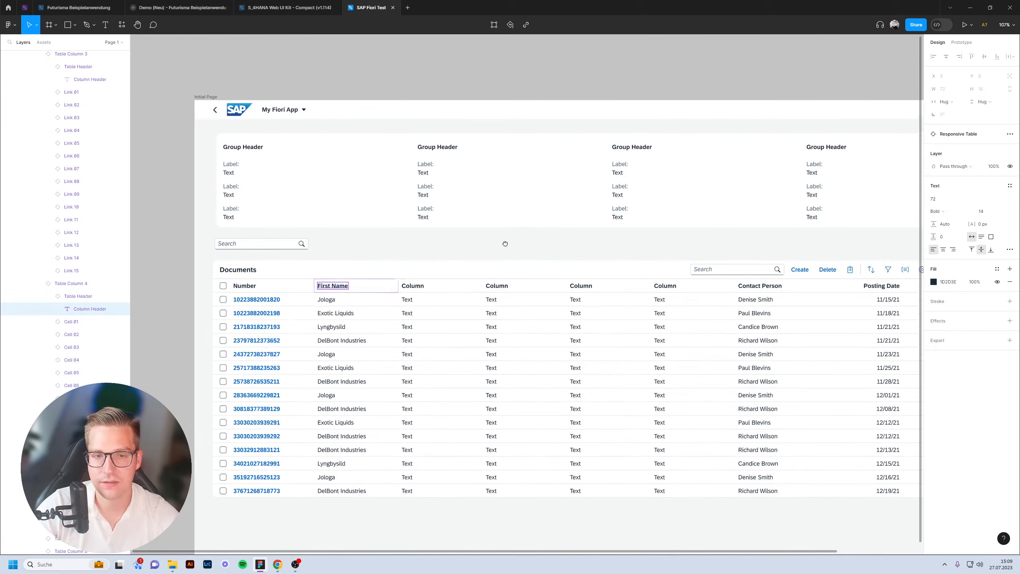
pyautogui.hscroll(3, 553, 194)
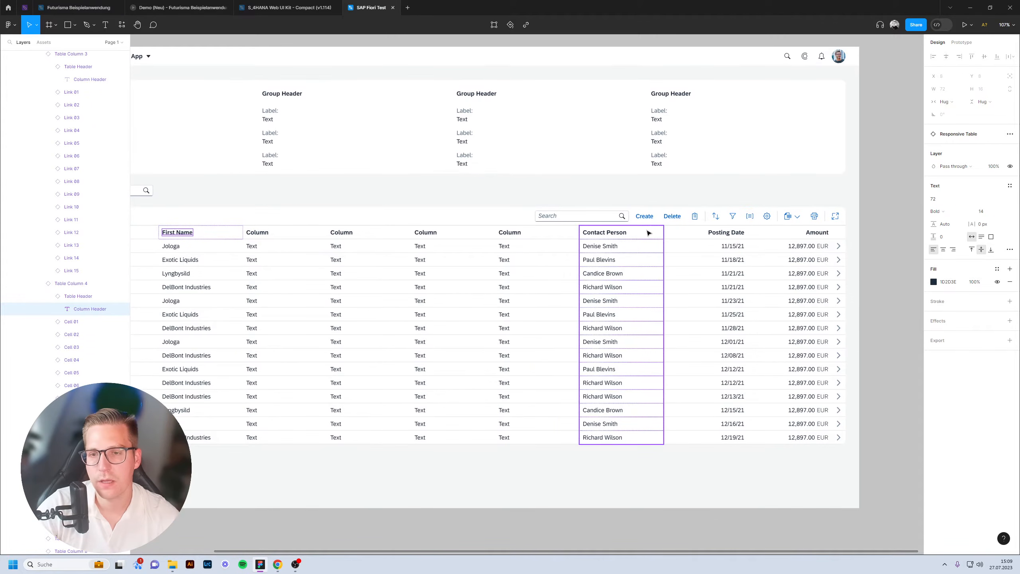
pyautogui.scroll(5, 649, 228)
pyautogui.scroll(3, 649, 228)
# Switch the toolbar's Create button type from Tertiary to Primary.
pyautogui.doubleClick(583, 196)
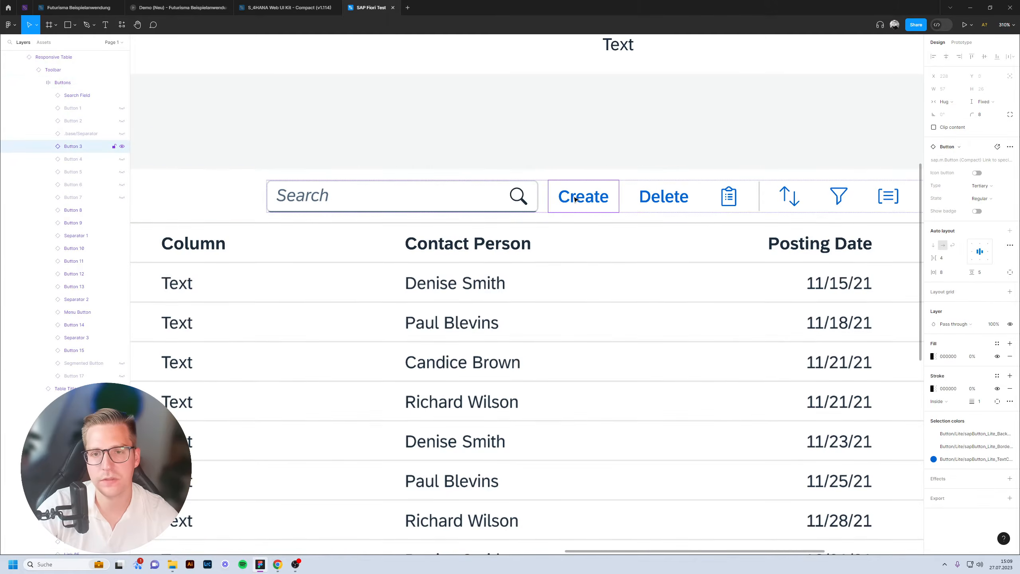
pyautogui.click(655, 196)
pyautogui.click(609, 198)
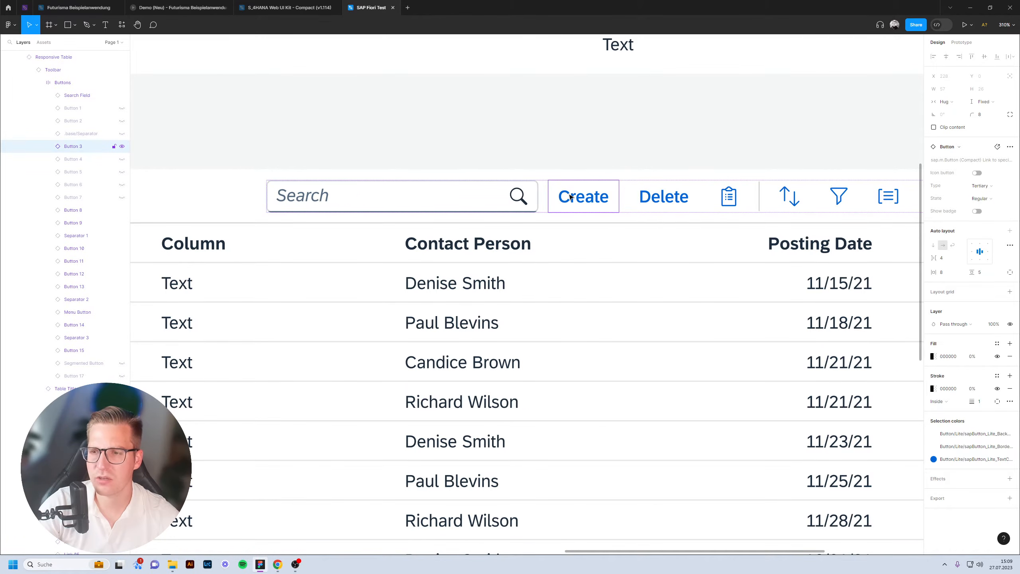
pyautogui.click(994, 186)
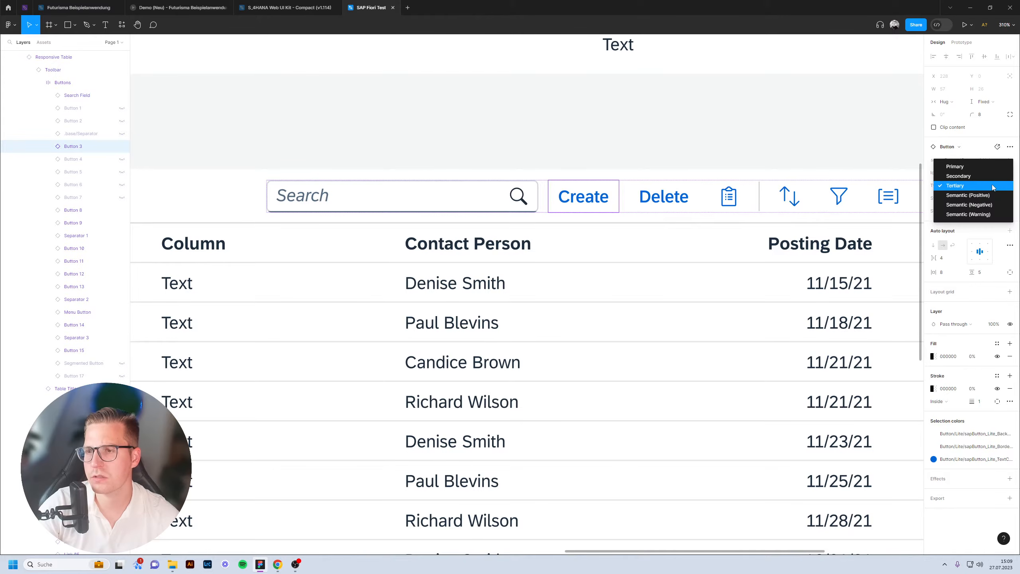
pyautogui.click(967, 169)
pyautogui.scroll(-5, 716, 133)
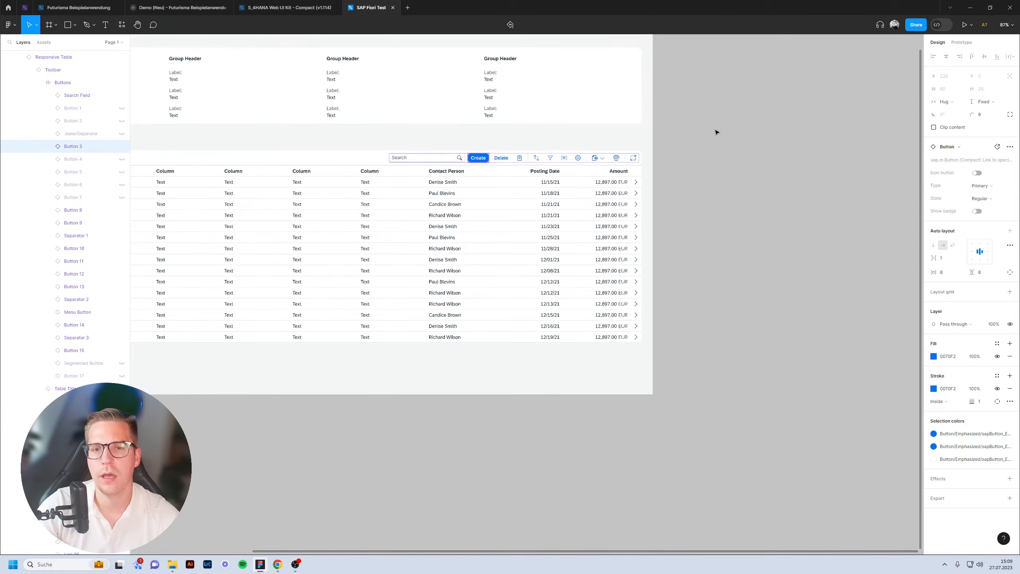
pyautogui.click(716, 133)
pyautogui.scroll(5, 843, 200)
pyautogui.scroll(2, 843, 201)
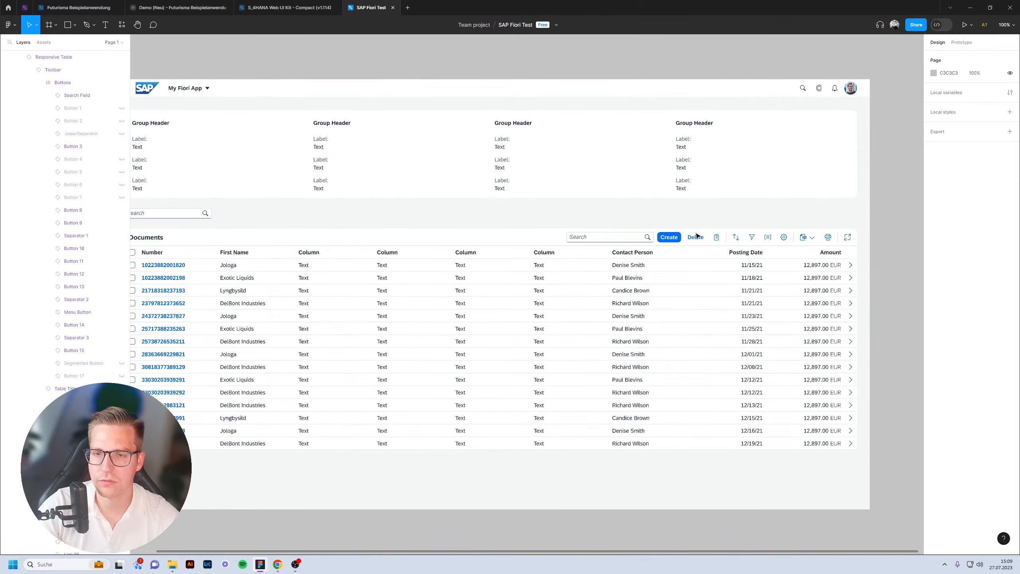
pyautogui.hscroll(-2, 697, 235)
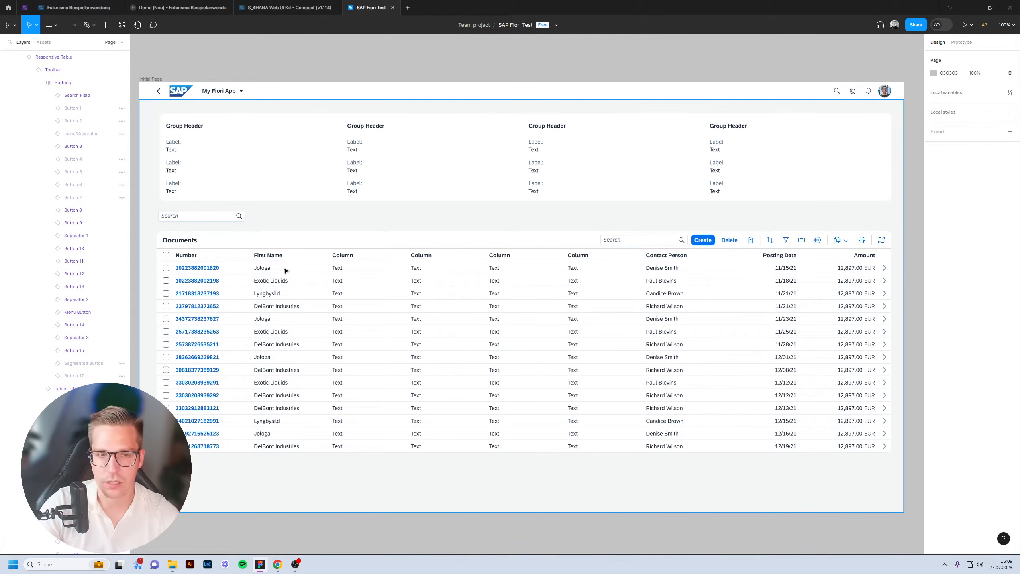
pyautogui.click(586, 265)
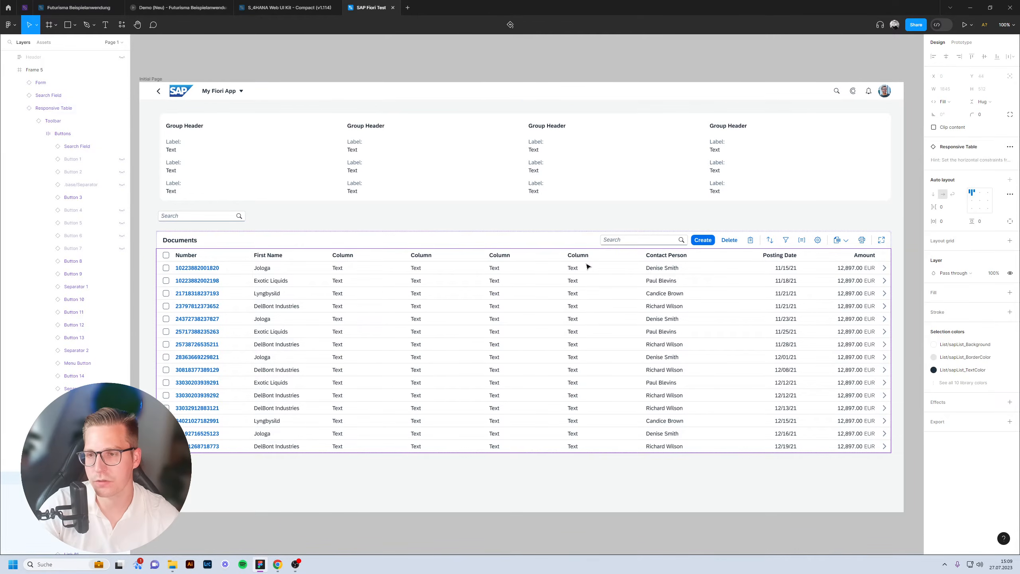
pyautogui.click(649, 240)
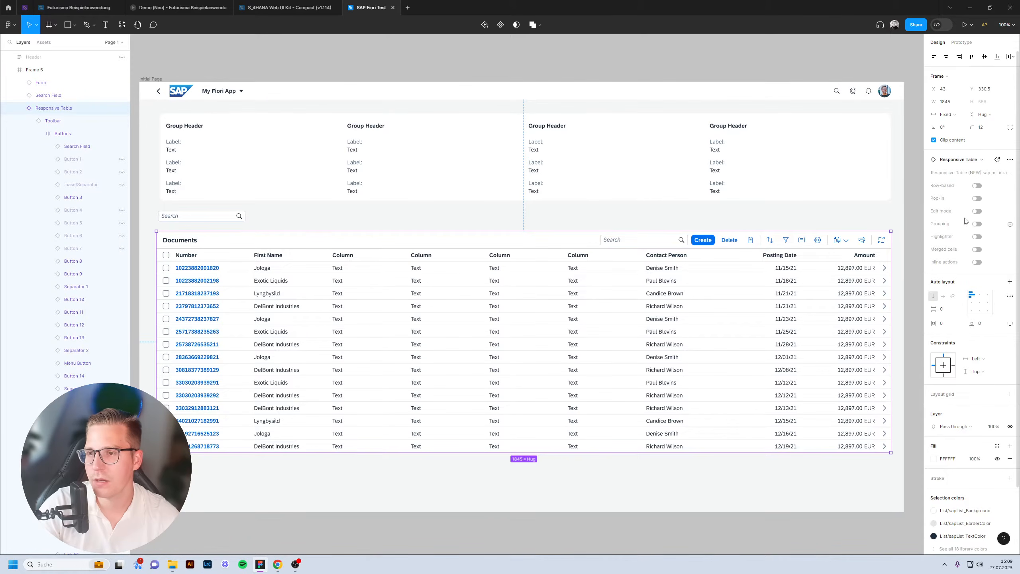
pyautogui.click(977, 211)
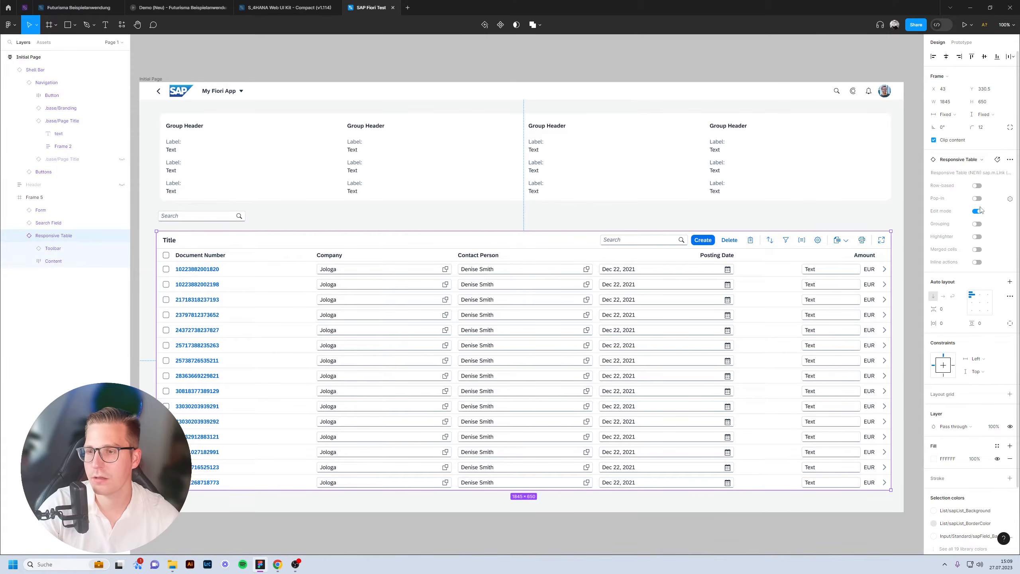
pyautogui.click(977, 211)
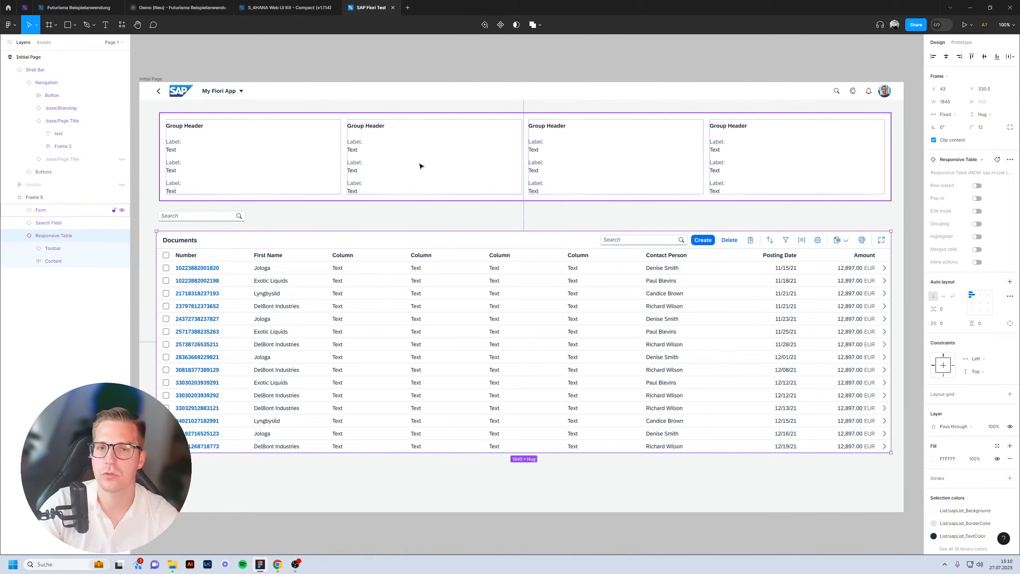
pyautogui.doubleClick(702, 160)
pyautogui.hotkey('ctrl', 'shift', 'h')
pyautogui.doubleClick(670, 151)
pyautogui.hotkey('ctrl', 'shift', 'h')
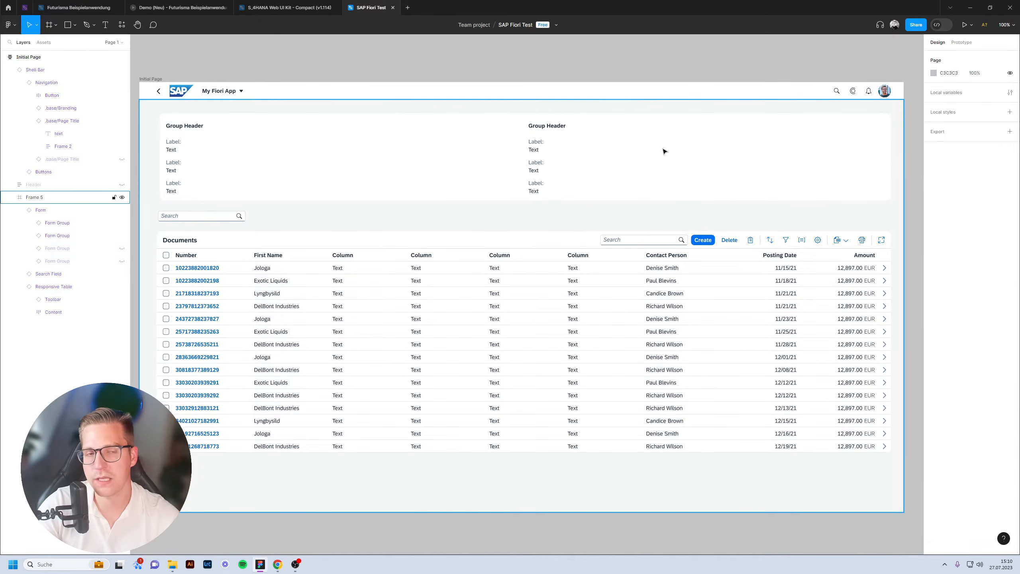
pyautogui.hotkey('ctrl', 't')
pyautogui.hotkey('ctrl', 'w')
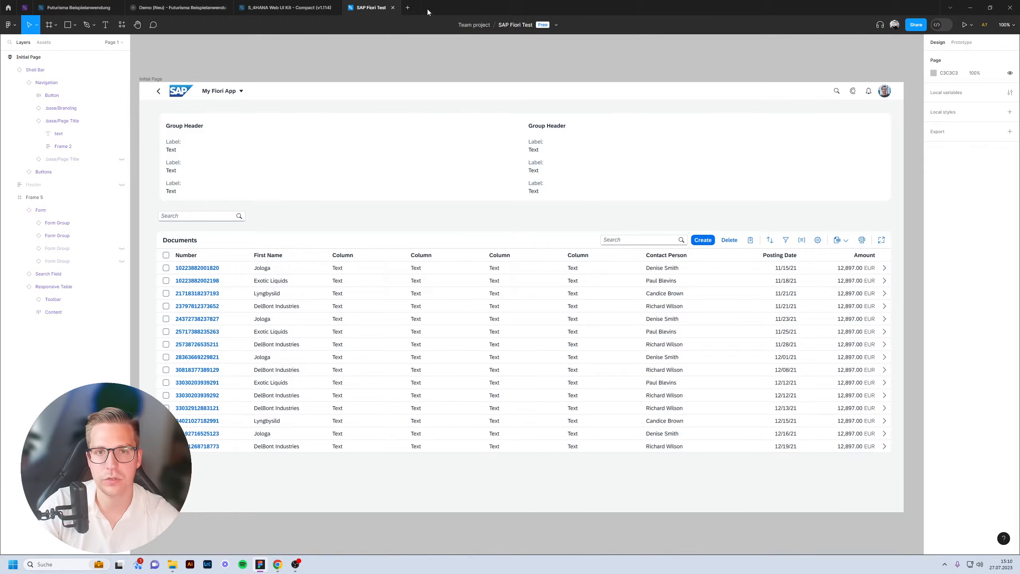
pyautogui.hotkey('ctrl', 'z')
pyautogui.hotkey('ctrl', 'z')
pyautogui.hotkey('ctrl', 'z')
pyautogui.hotkey('ctrl', 'z')
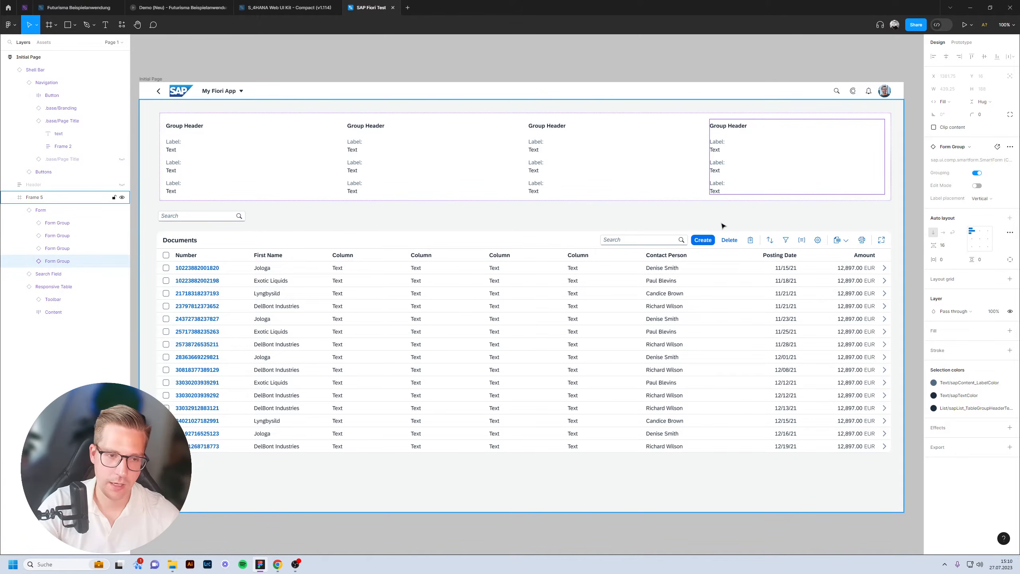
pyautogui.click(606, 72)
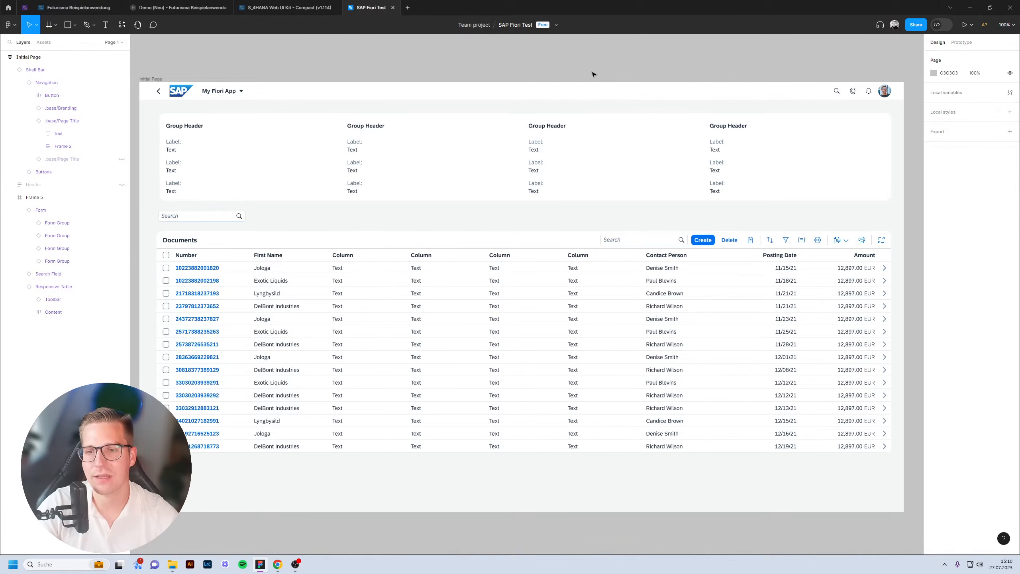
pyautogui.scroll(-1, 521, 112)
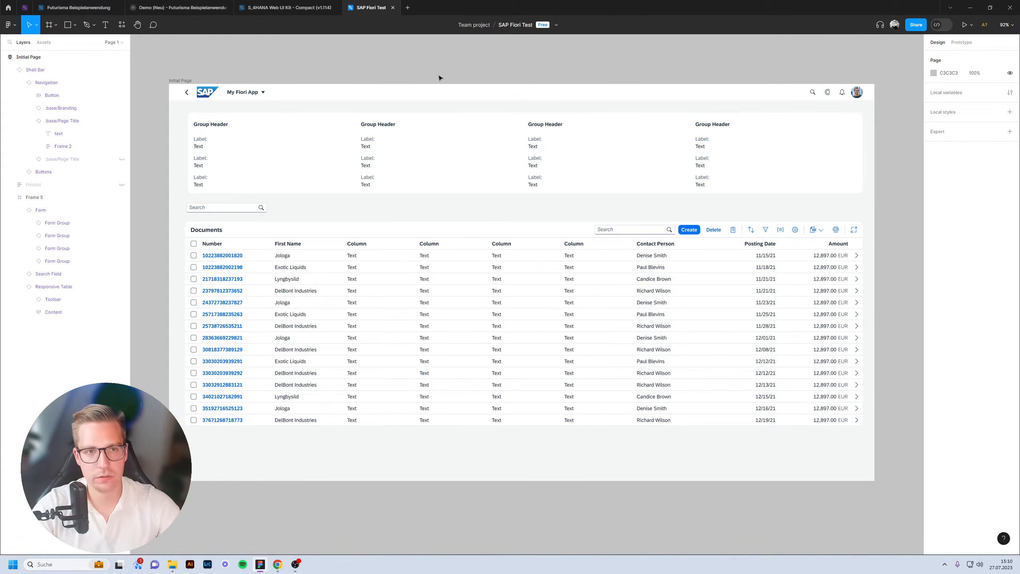
# Select the kit's four-group Form variant, then inspect the table's fourth and chevron columns.
pyautogui.click(308, 9)
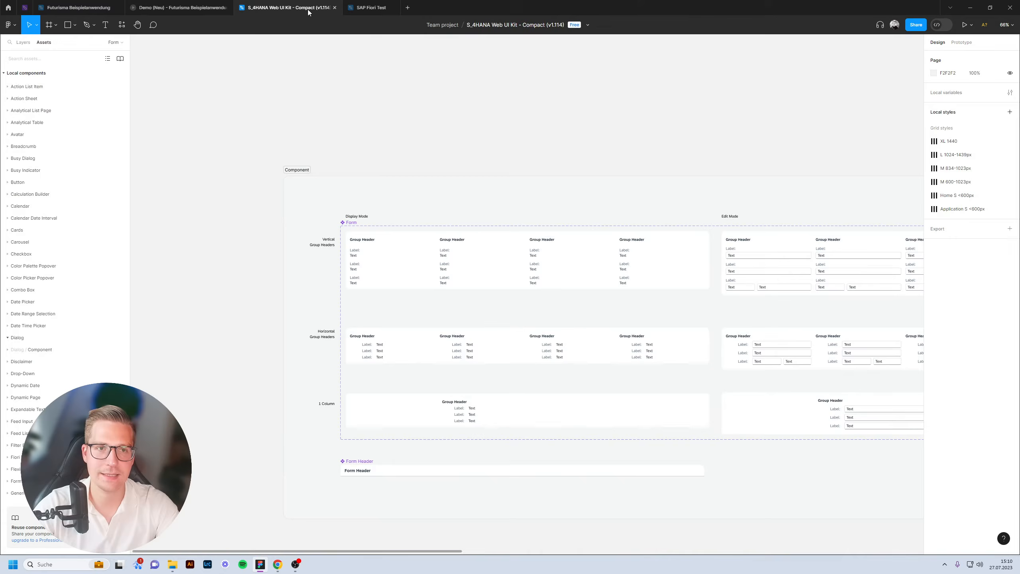
pyautogui.click(439, 272)
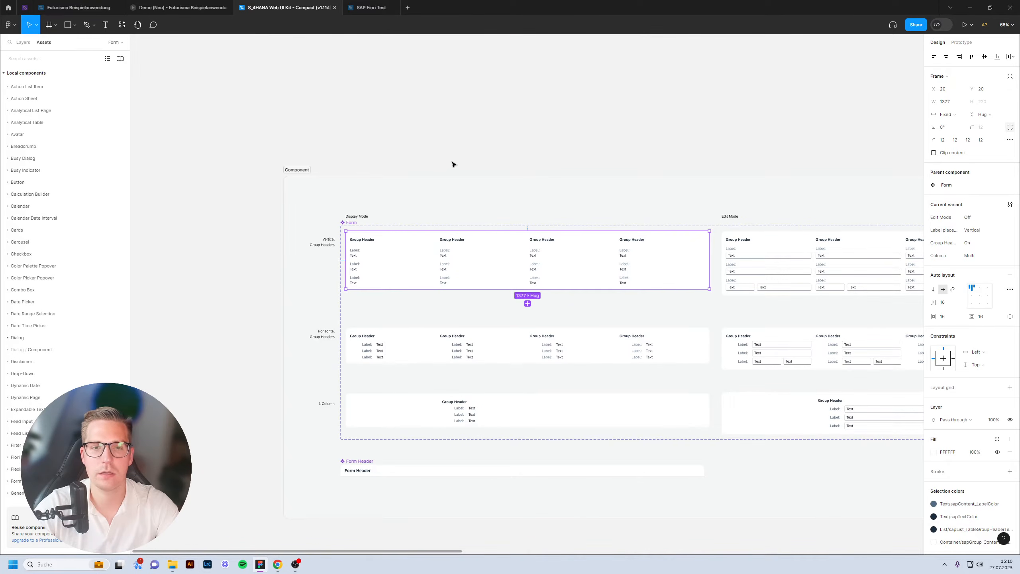
pyautogui.click(364, 8)
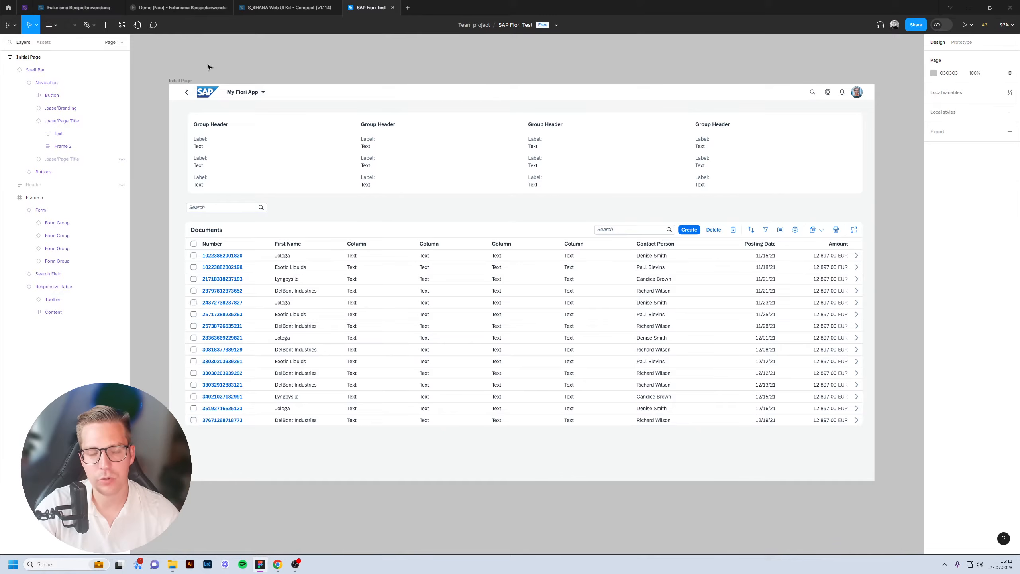
pyautogui.click(475, 254)
pyautogui.doubleClick(476, 256)
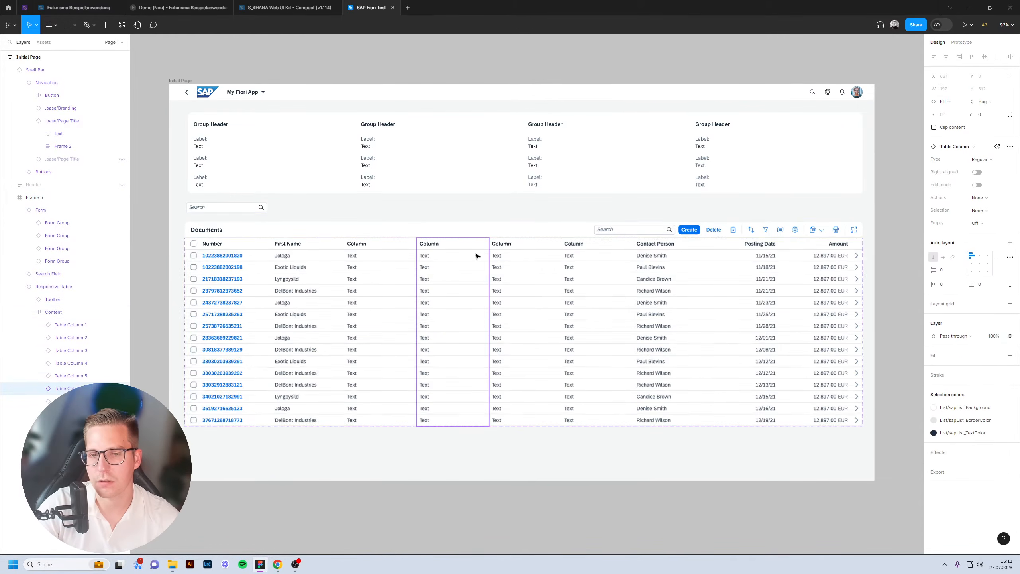
pyautogui.doubleClick(858, 256)
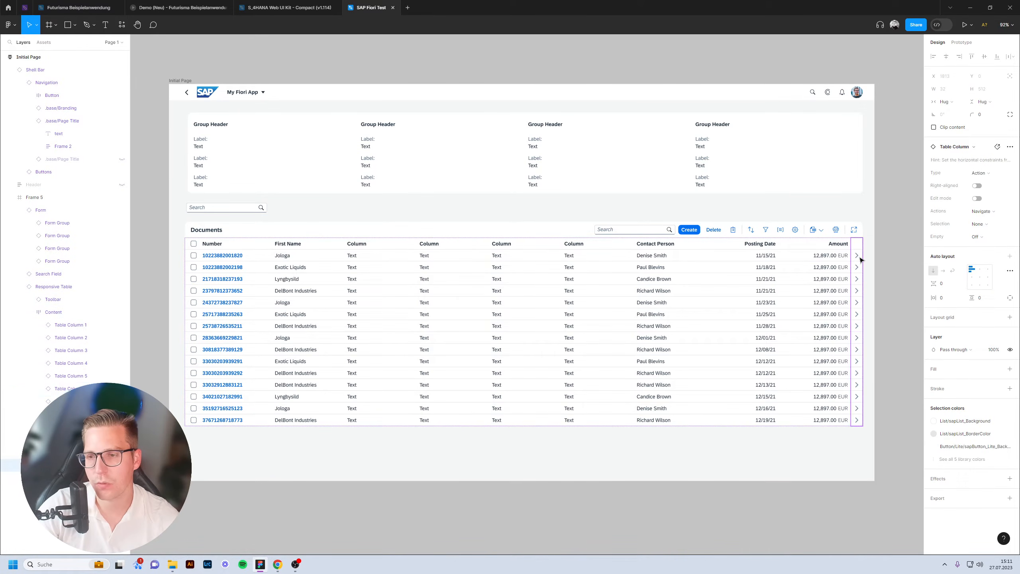
pyautogui.scroll(5, 859, 257)
pyautogui.scroll(-8, 804, 245)
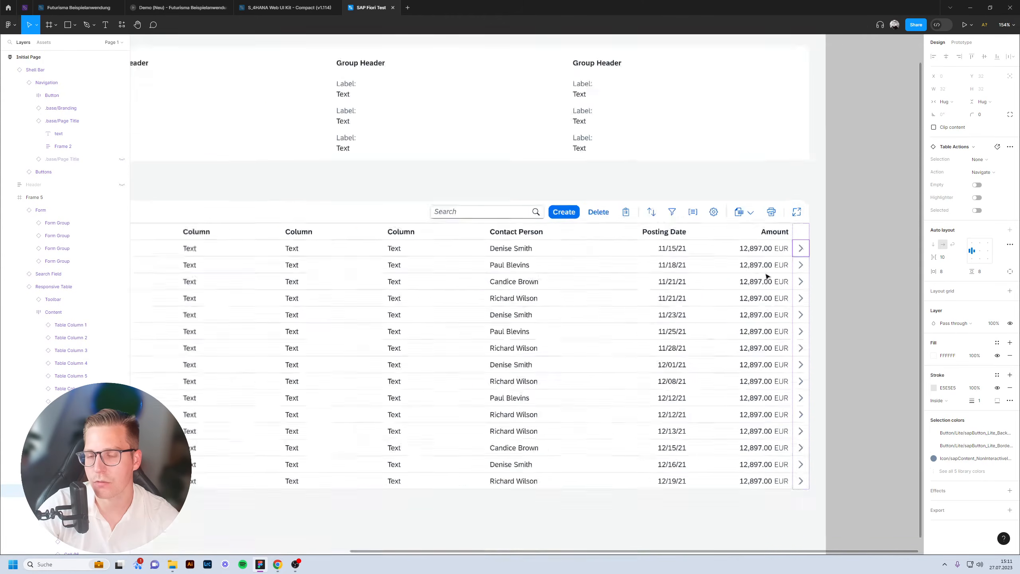
pyautogui.click(843, 209)
pyautogui.hscroll(2, 783, 210)
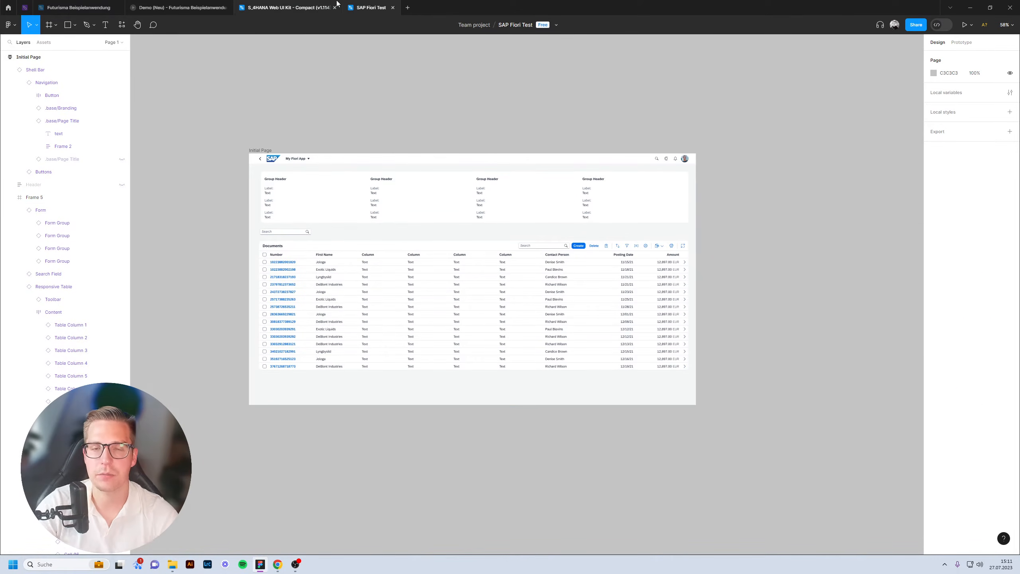
# Return to the S_4HANA Web UI Kit file's pages list.
pyautogui.moveTo(336, 3)
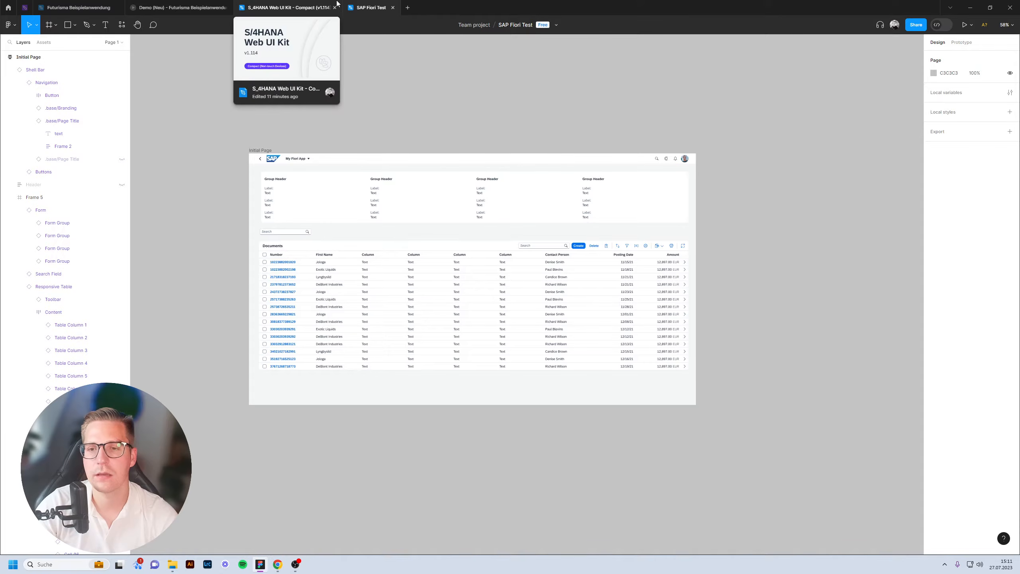
pyautogui.click(308, 9)
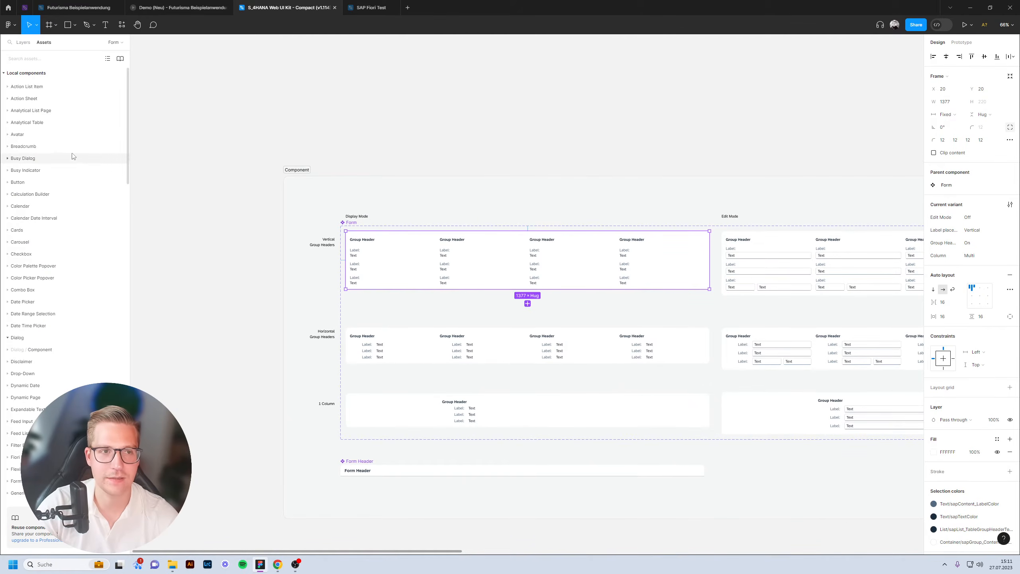
pyautogui.click(23, 43)
pyautogui.scroll(-10, 56, 121)
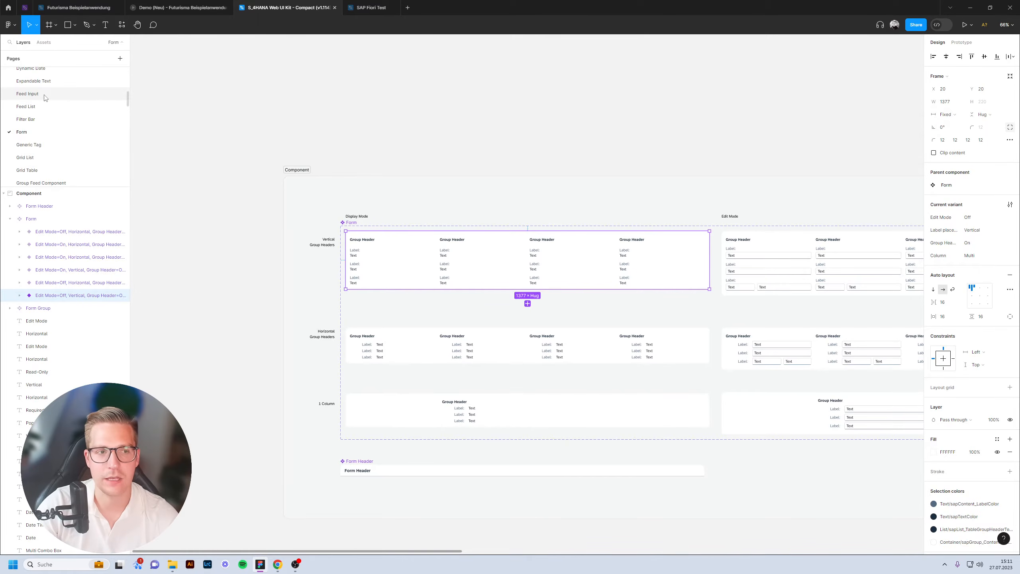
# Open the kit's Object Page floorplan, then pan SAP Fiori Test beside the Initial Page.
pyautogui.scroll(-10, 70, 100)
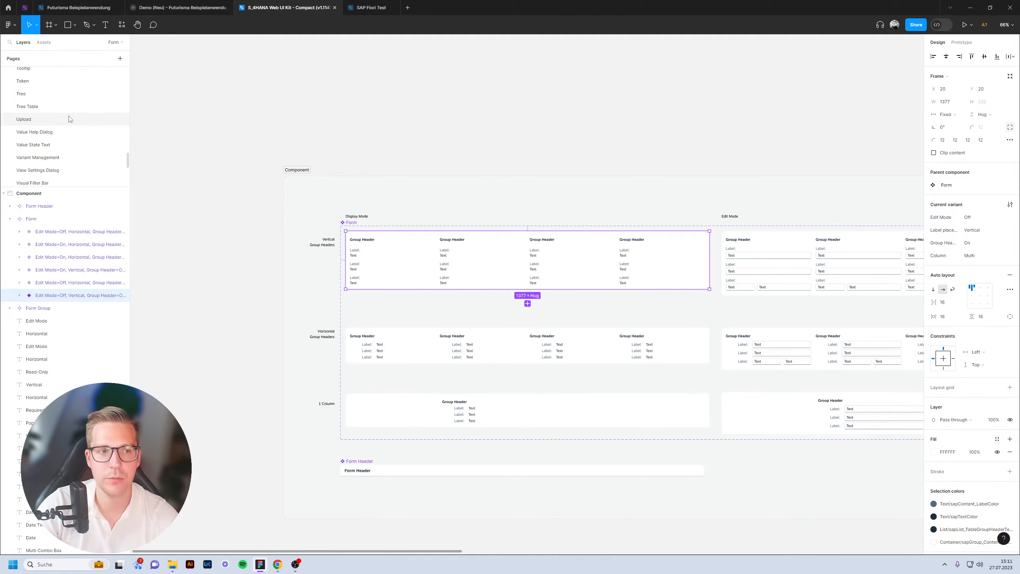
pyautogui.scroll(-5, 76, 121)
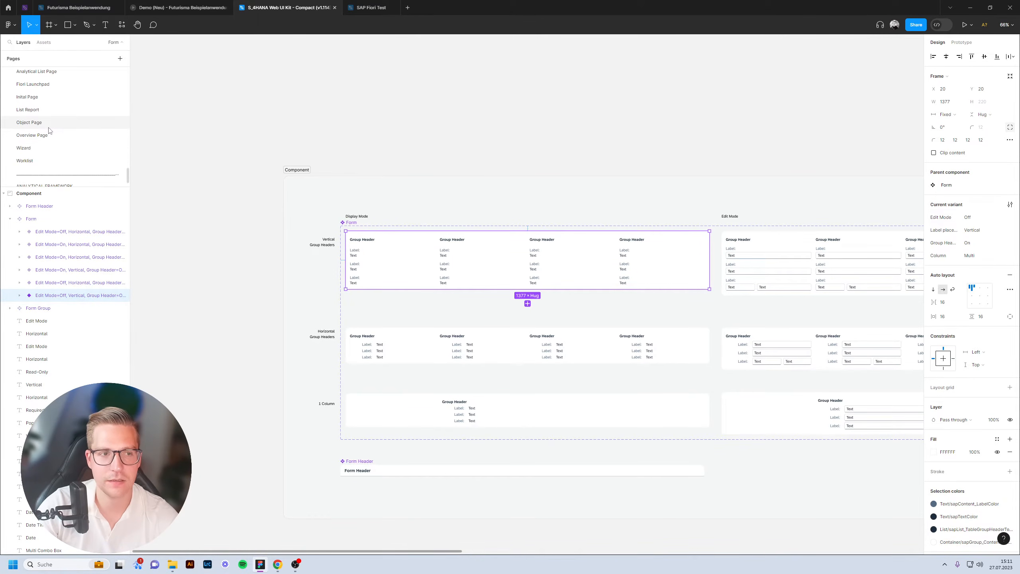
pyautogui.click(45, 123)
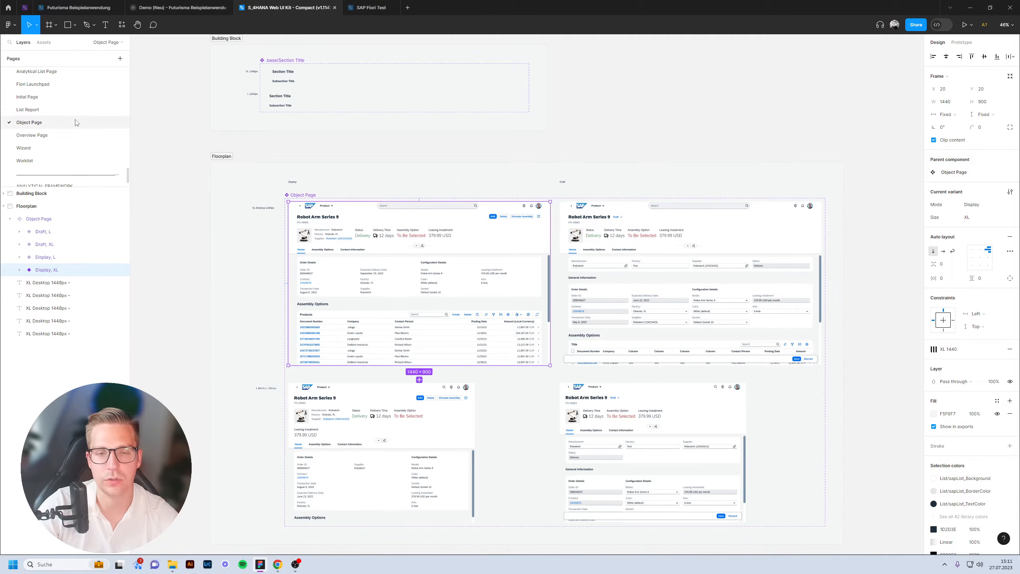
pyautogui.click(354, 9)
pyautogui.moveTo(735, 171); pyautogui.dragTo(397, 166)
# Paste the object page level with the Initial Page top and size it 1920 × 1080.
pyautogui.hotkey('ctrl', 'v')
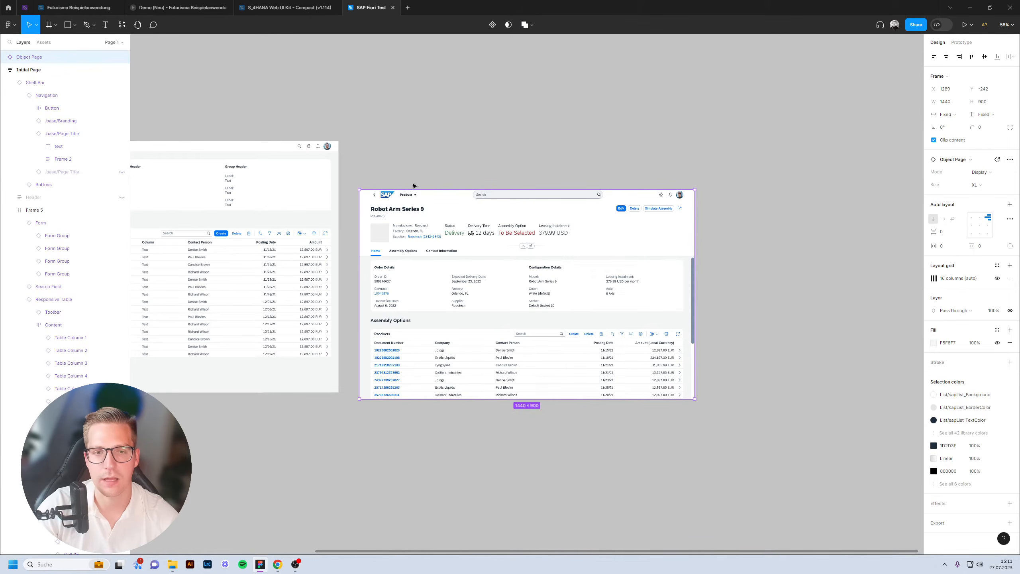
pyautogui.moveTo(385, 221); pyautogui.dragTo(386, 172)
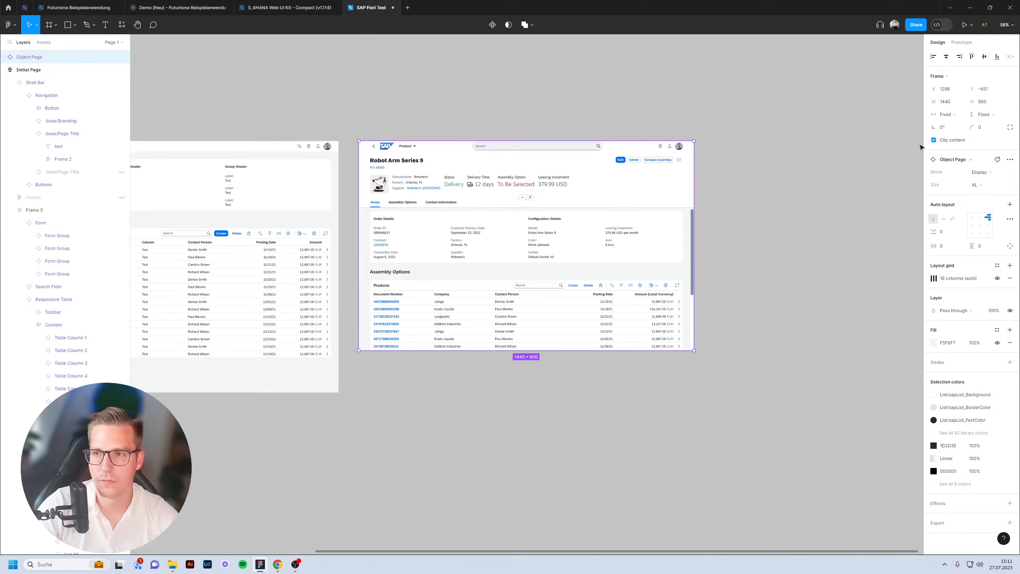
pyautogui.click(946, 102)
pyautogui.write('1920')
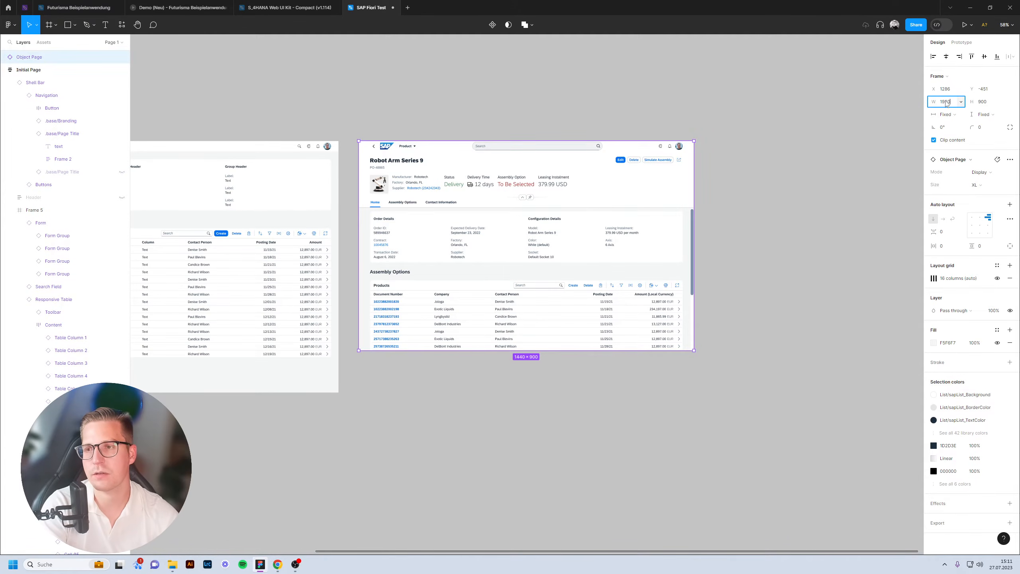
pyautogui.press('Tab')
pyautogui.write('1080')
pyautogui.press('Return')
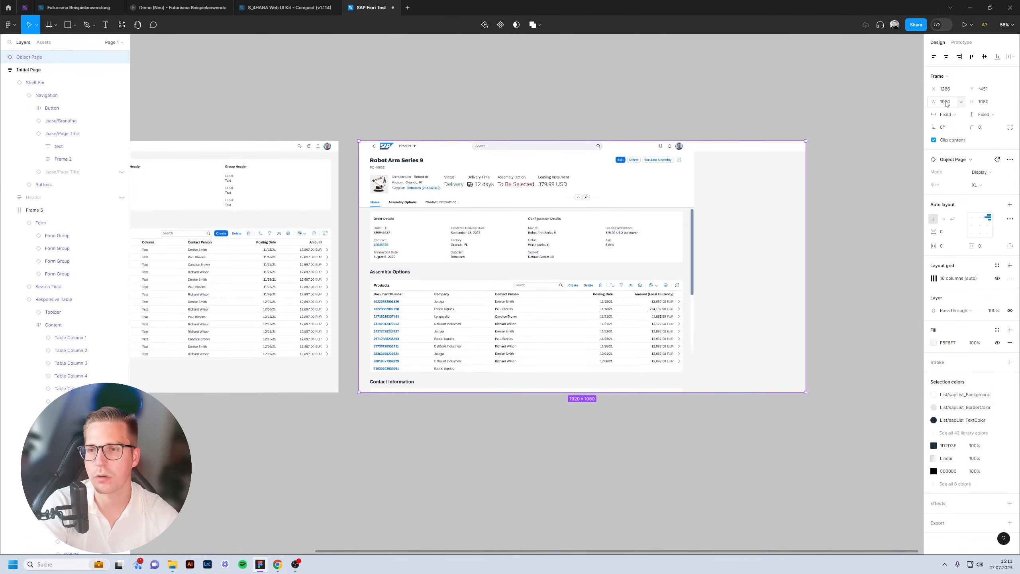
pyautogui.click(684, 108)
pyautogui.hscroll(-3, 478, 100)
pyautogui.scroll(6, 484, 142)
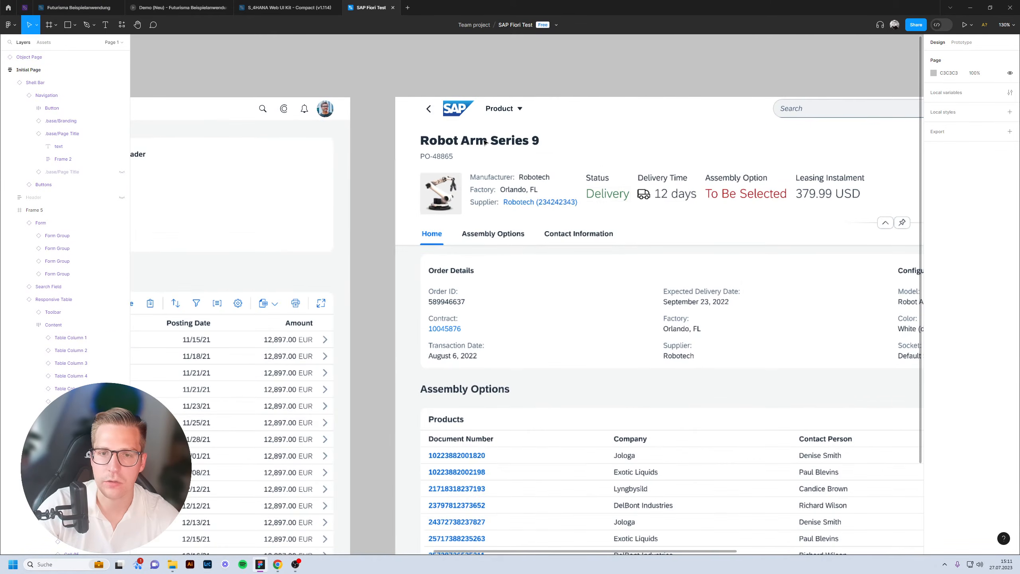
pyautogui.doubleClick(484, 142)
pyautogui.doubleClick(485, 142)
pyautogui.doubleClick(484, 141)
pyautogui.scroll(-5, 454, 150)
pyautogui.scroll(6, 409, 179)
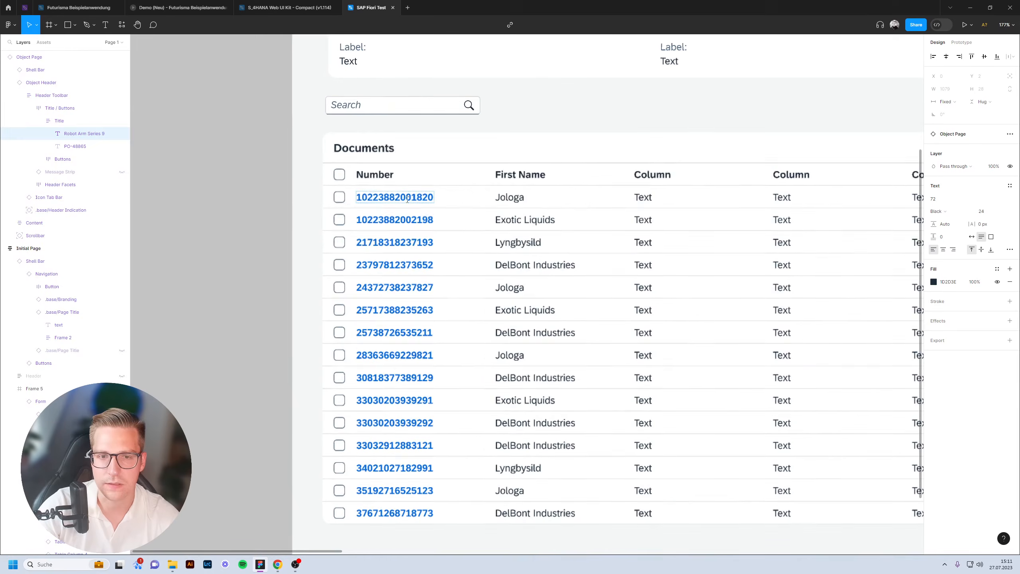
pyautogui.doubleClick(408, 197)
pyautogui.click(401, 184)
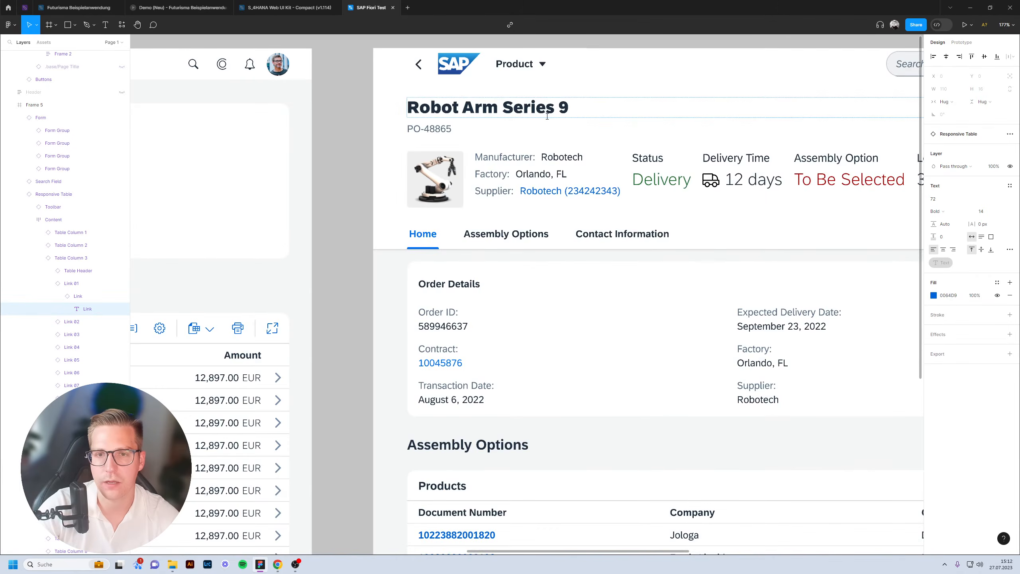
pyautogui.doubleClick(547, 116)
pyautogui.write('D')
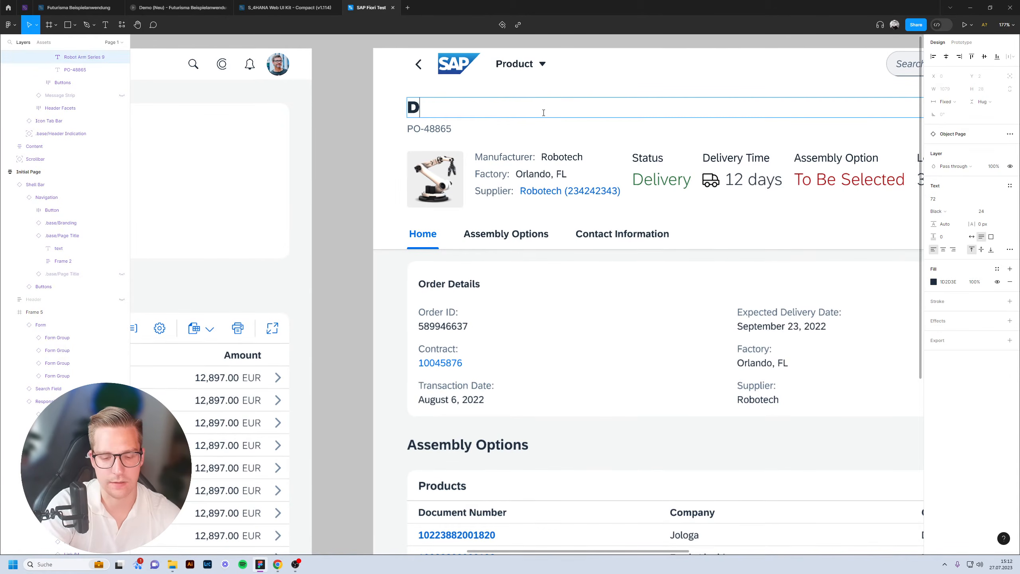
pyautogui.write('ocument 12')
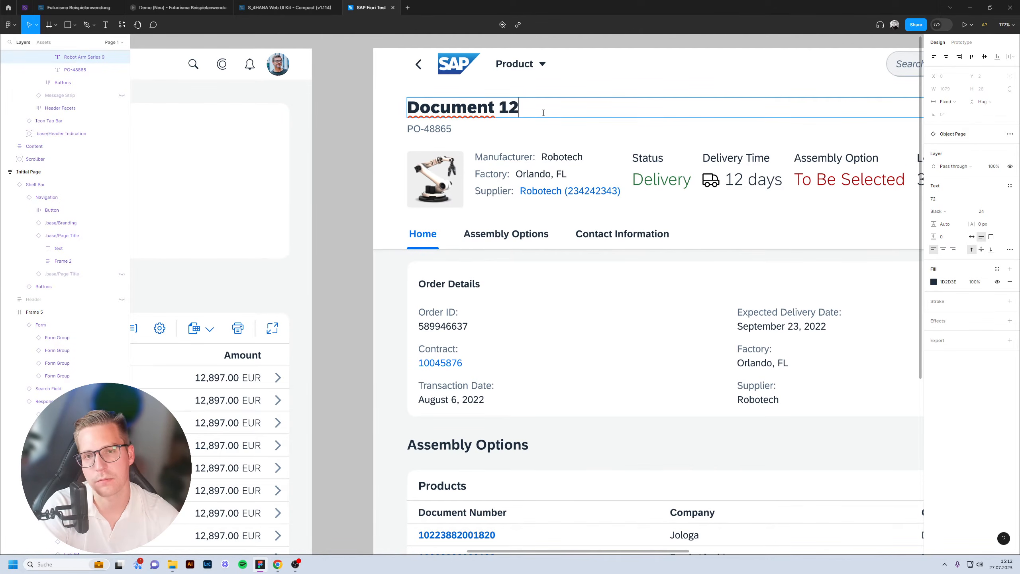
pyautogui.write('352345234234')
pyautogui.scroll(-5, 543, 112)
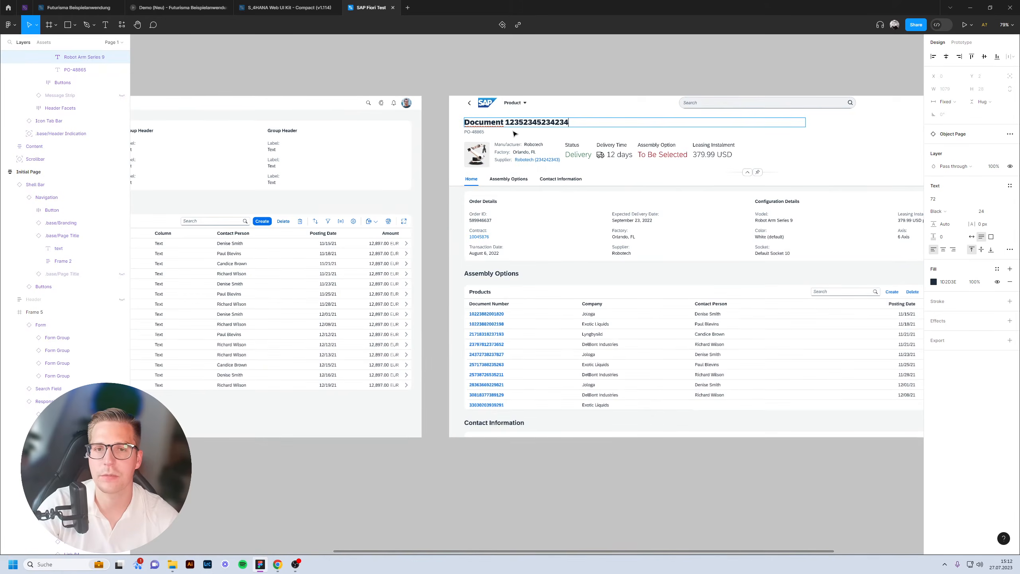
pyautogui.click(572, 85)
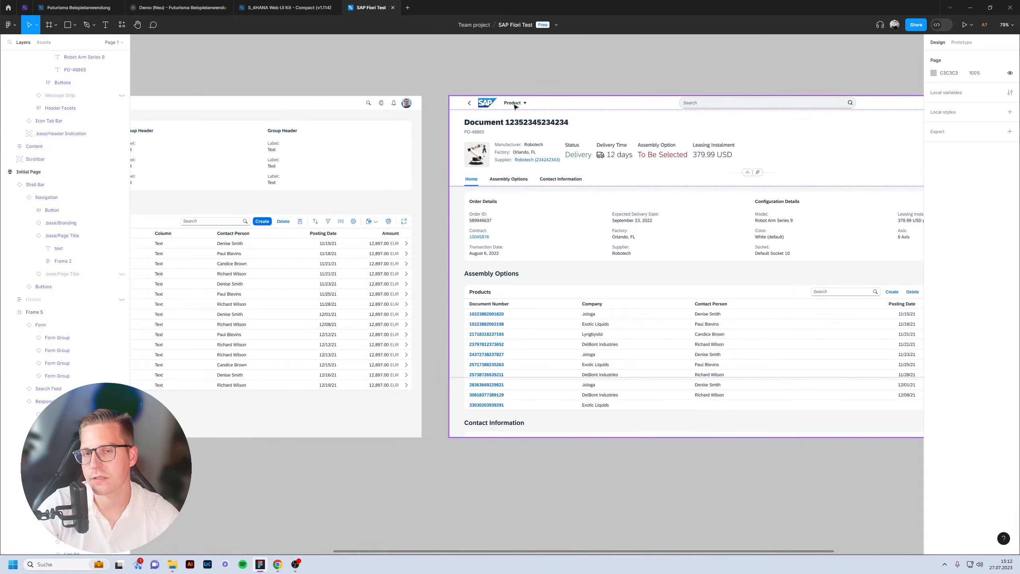
# Hide the product image in the object page header.
pyautogui.click(514, 136)
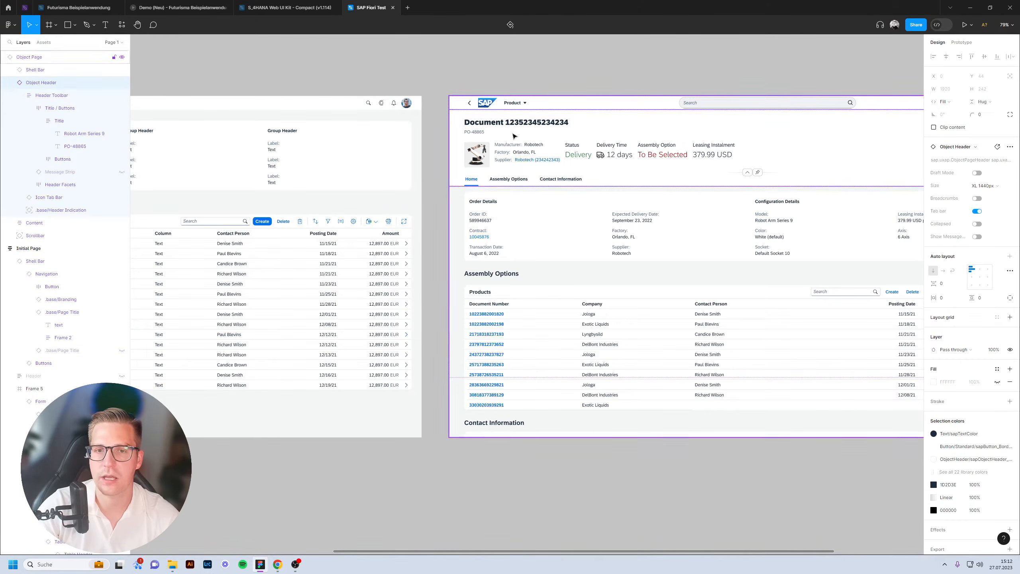
pyautogui.doubleClick(487, 158)
pyautogui.hotkey('ctrl', 'shift', 'h')
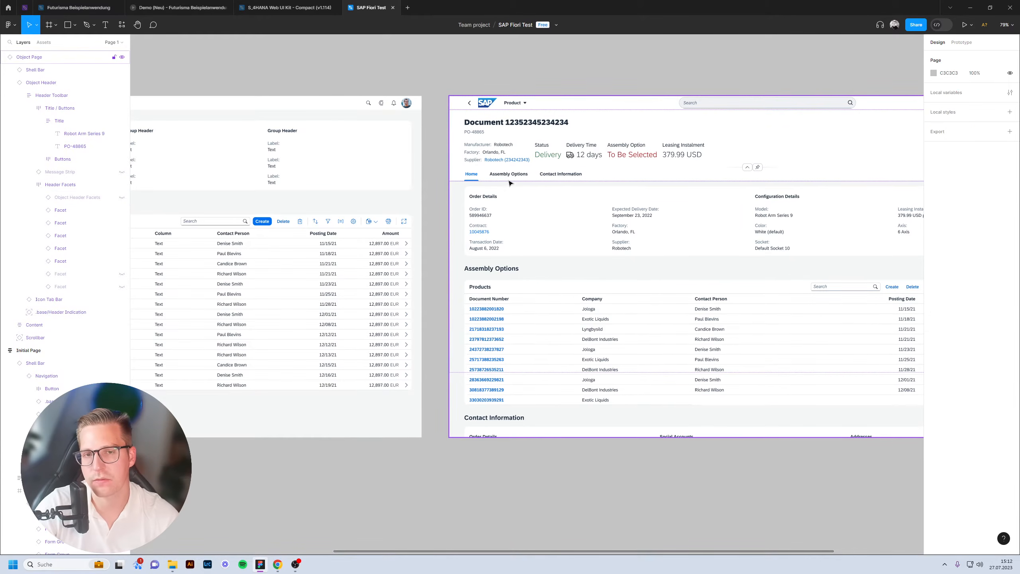
pyautogui.scroll(-2, 432, 257)
pyautogui.hscroll(2, 433, 257)
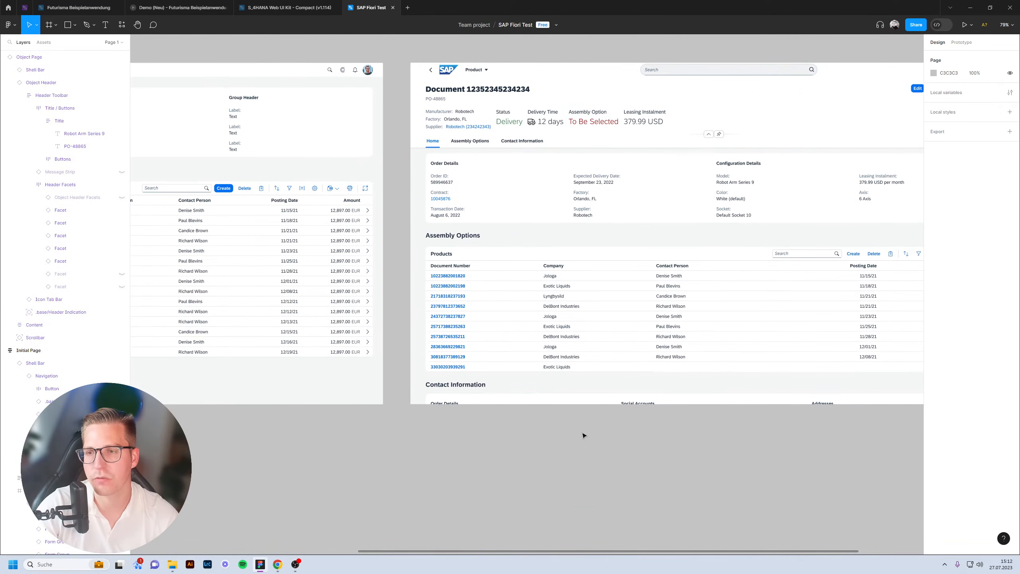
pyautogui.hscroll(5, 580, 437)
pyautogui.scroll(1, 579, 437)
pyautogui.scroll(-2, 525, 419)
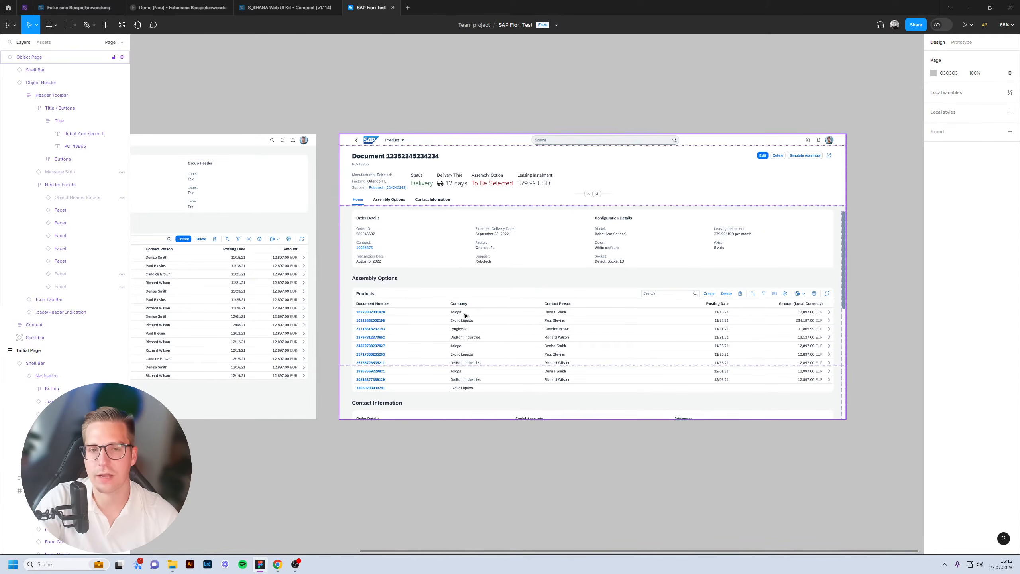
# Bring the Initial Page's documents list into view and fit the frame.
pyautogui.moveTo(464, 125); pyautogui.dragTo(806, 115)
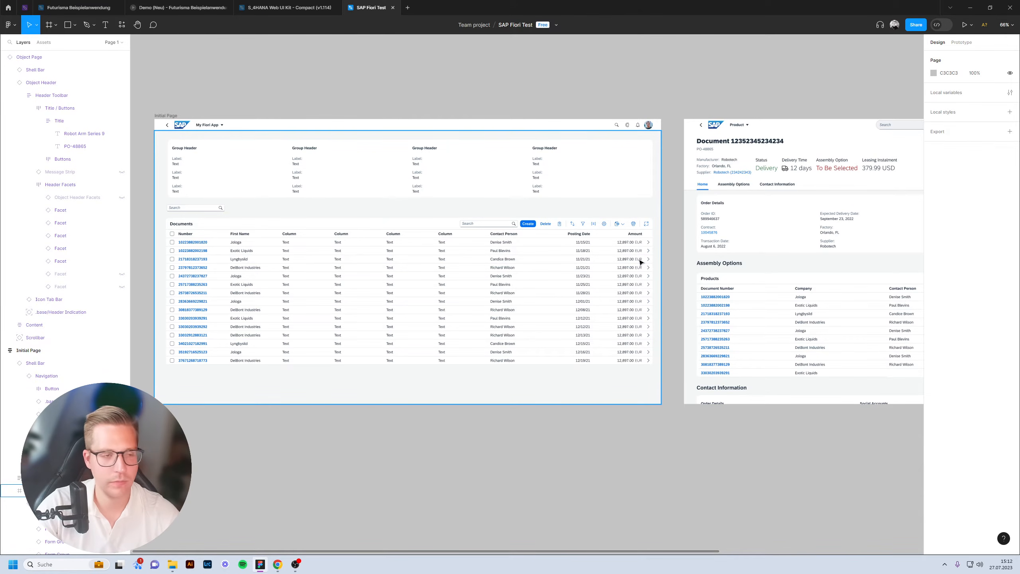
pyautogui.click(641, 244)
pyautogui.keyDown('ctrl'); pyautogui.scroll(8, 642, 244); pyautogui.keyUp('ctrl')
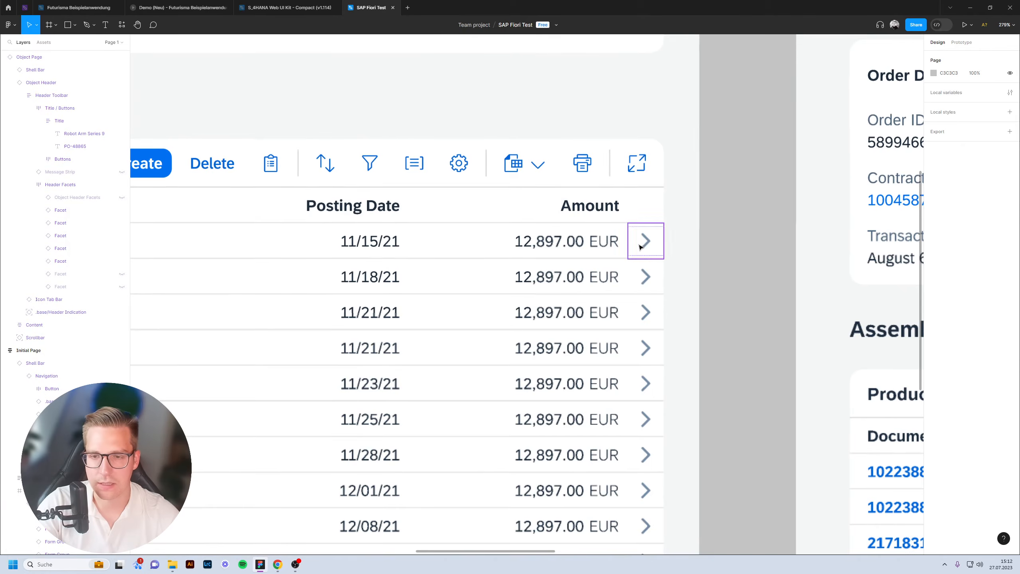
pyautogui.hotkey('shift', '2')
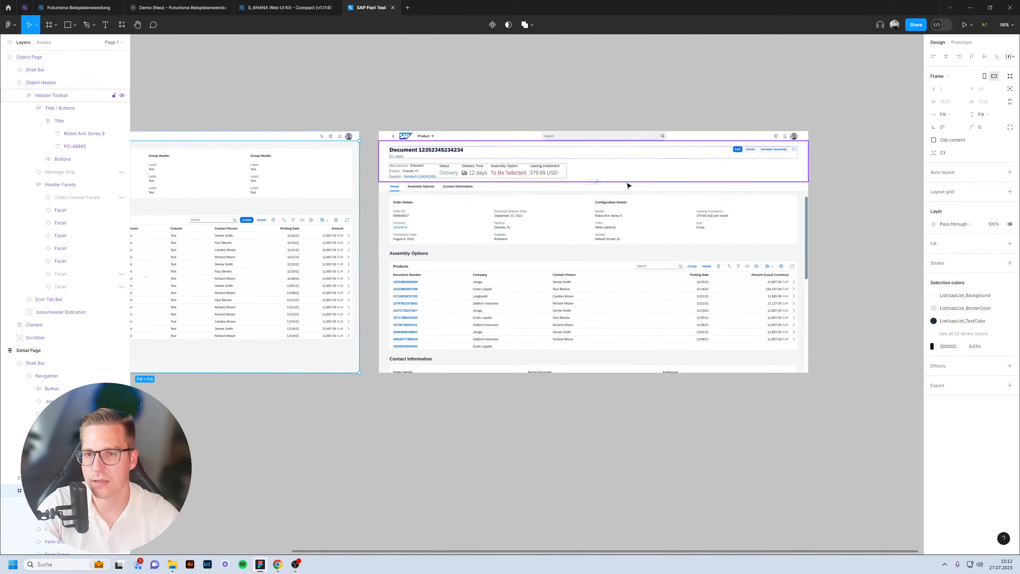
pyautogui.hotkey('shift', '2')
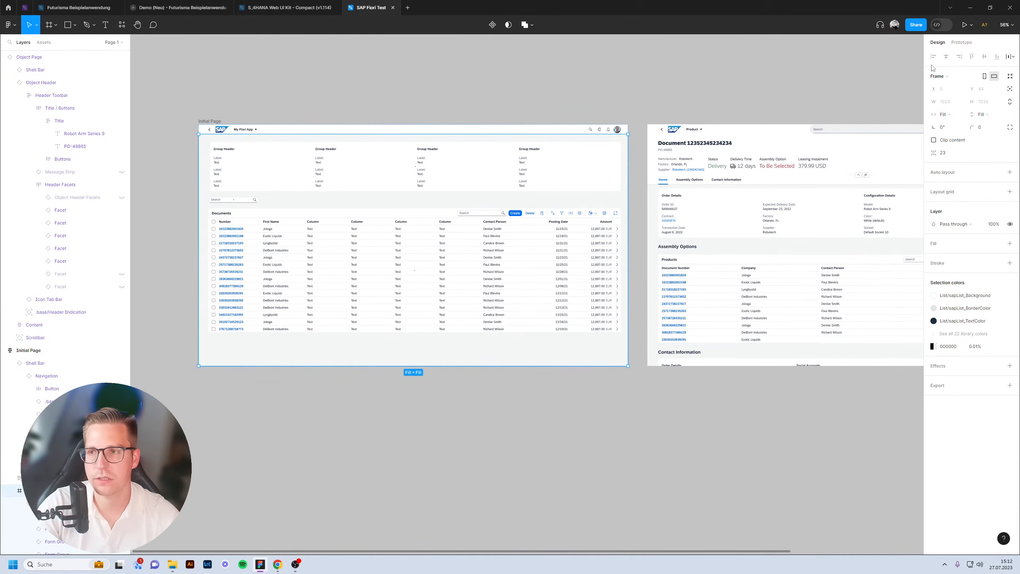
# Link Table Column 12 > Cell 01's arrow to the Object Page with On click > Navigate to.
pyautogui.click(964, 43)
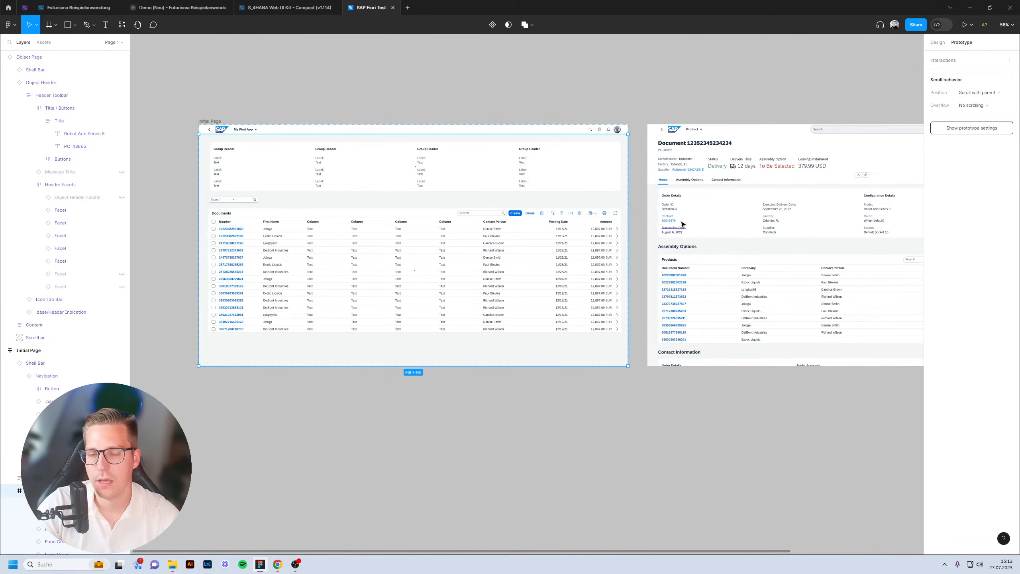
pyautogui.scroll(10, 678, 281)
pyautogui.click(574, 248)
pyautogui.doubleClick(568, 242)
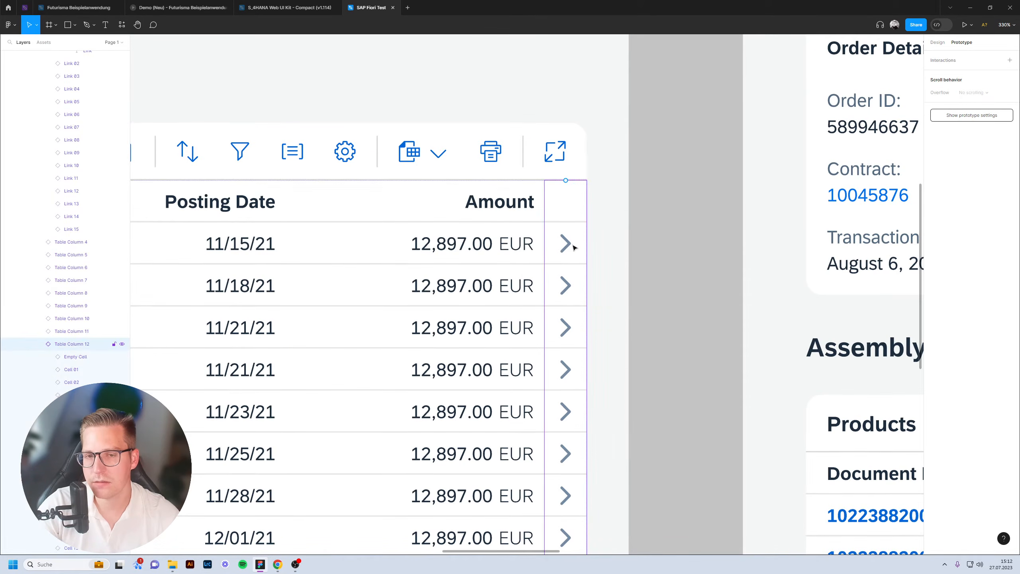
pyautogui.doubleClick(567, 242)
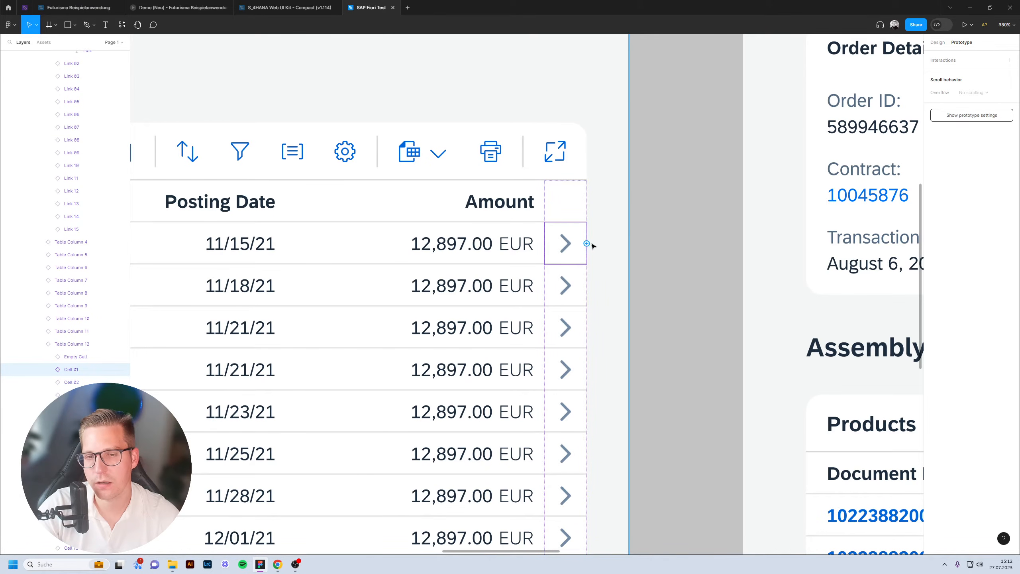
pyautogui.scroll(3, 586, 243)
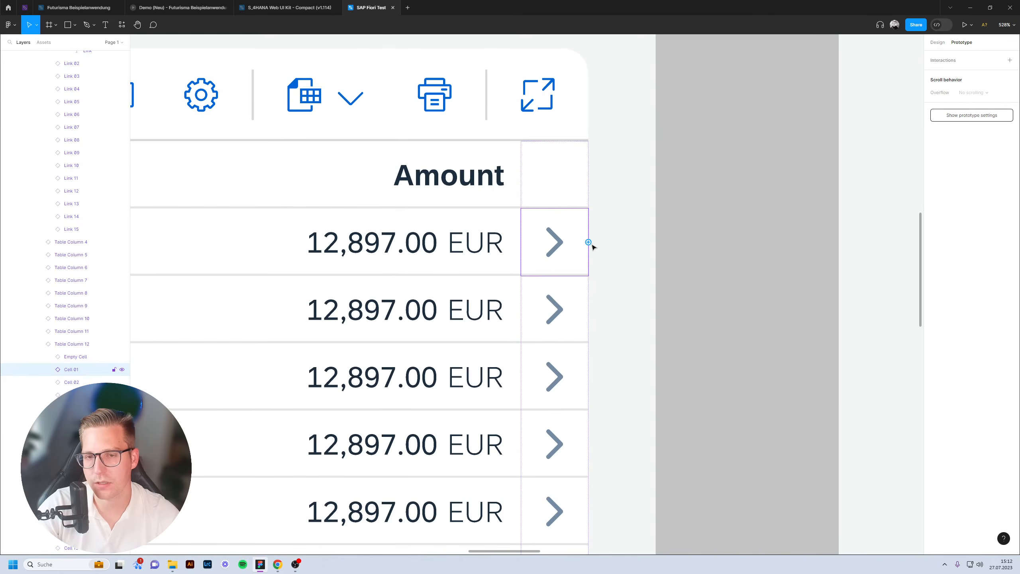
pyautogui.moveTo(587, 241); pyautogui.dragTo(728, 254)
pyautogui.scroll(-4, 607, 257)
pyautogui.scroll(-5, 618, 269)
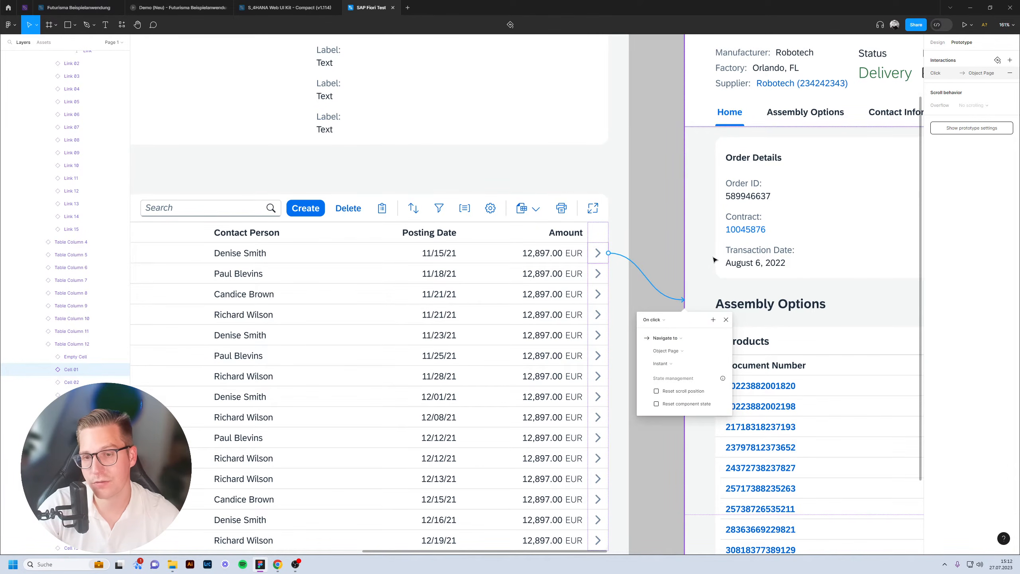
pyautogui.click(659, 259)
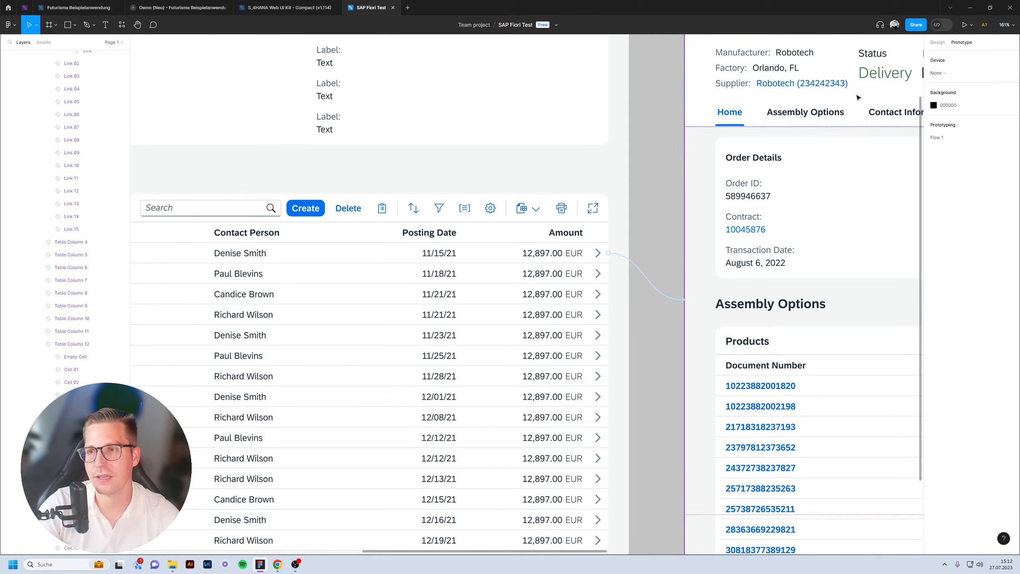
pyautogui.scroll(-5, 873, 90)
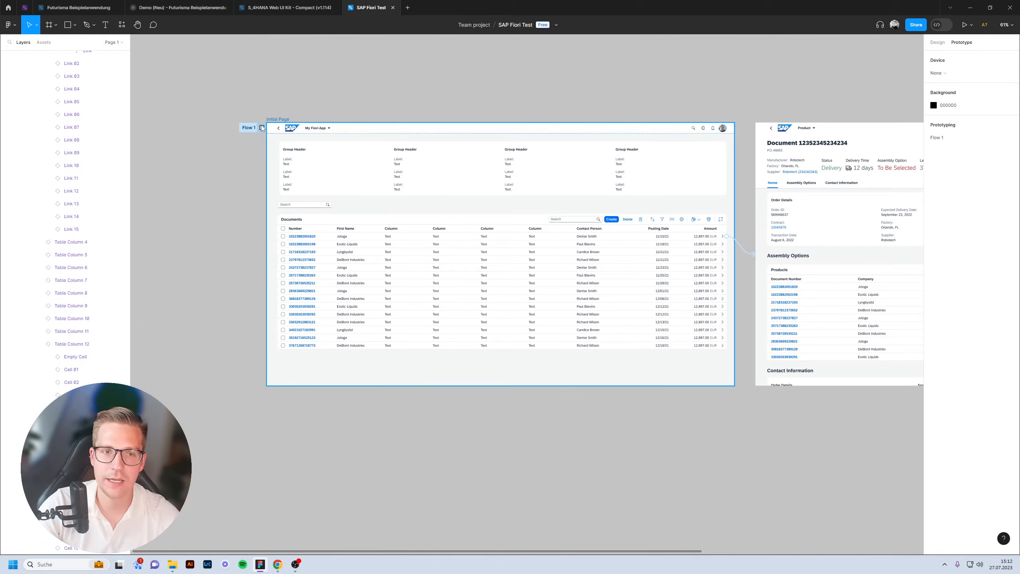
pyautogui.click(262, 128)
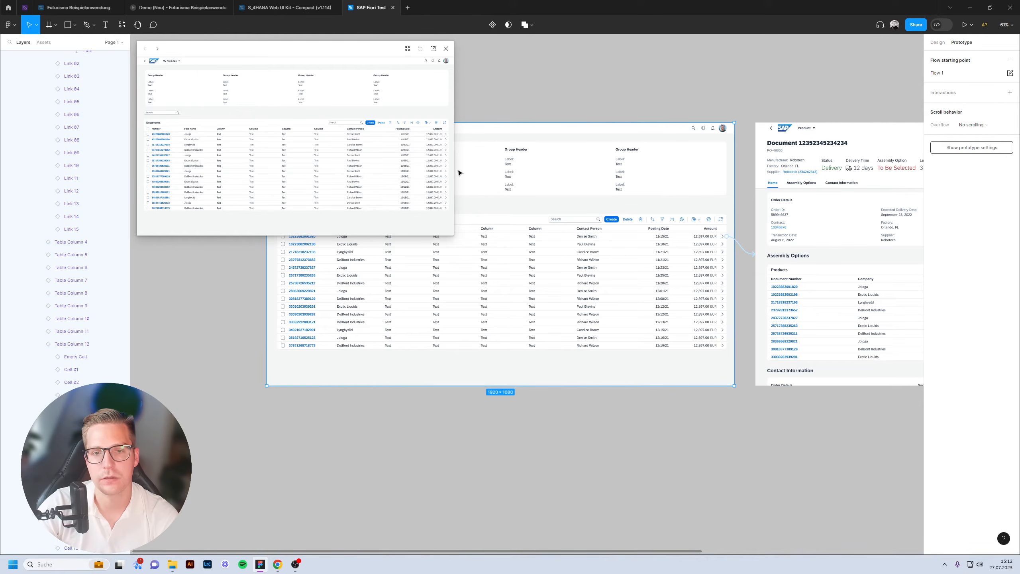
pyautogui.moveTo(457, 158); pyautogui.dragTo(833, 430)
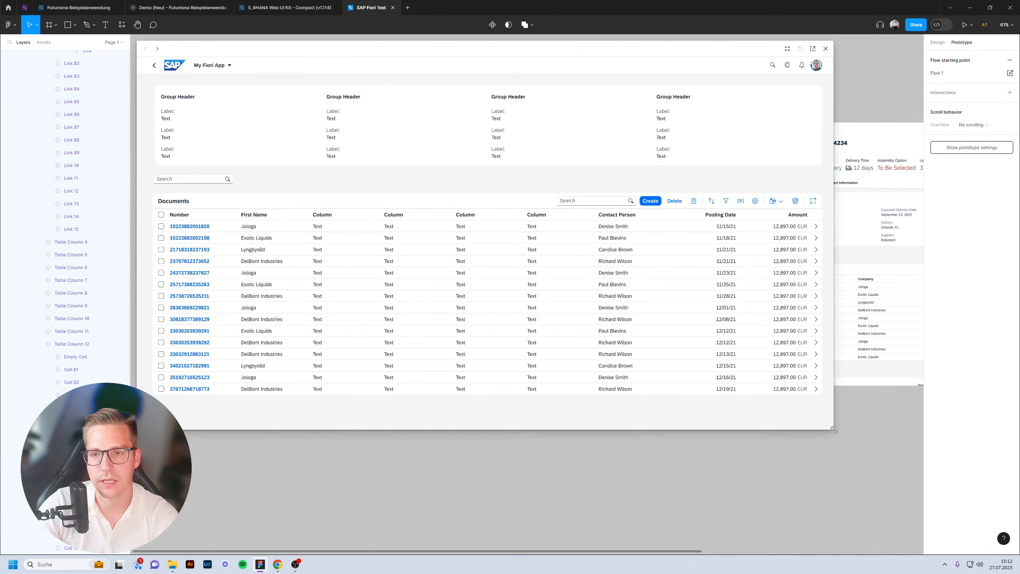
pyautogui.click(815, 227)
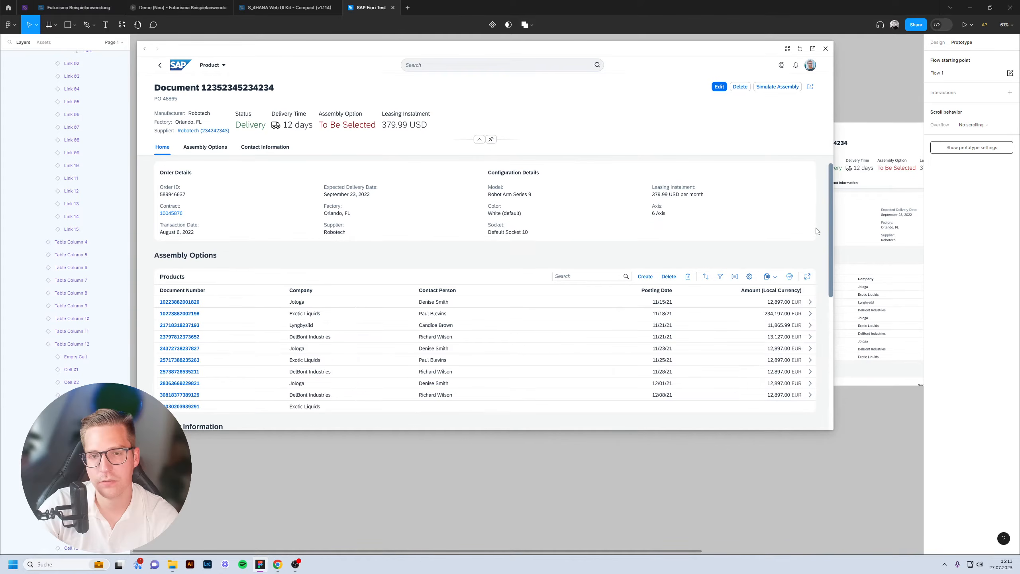
pyautogui.scroll(-3, 725, 221)
pyautogui.scroll(4, 721, 224)
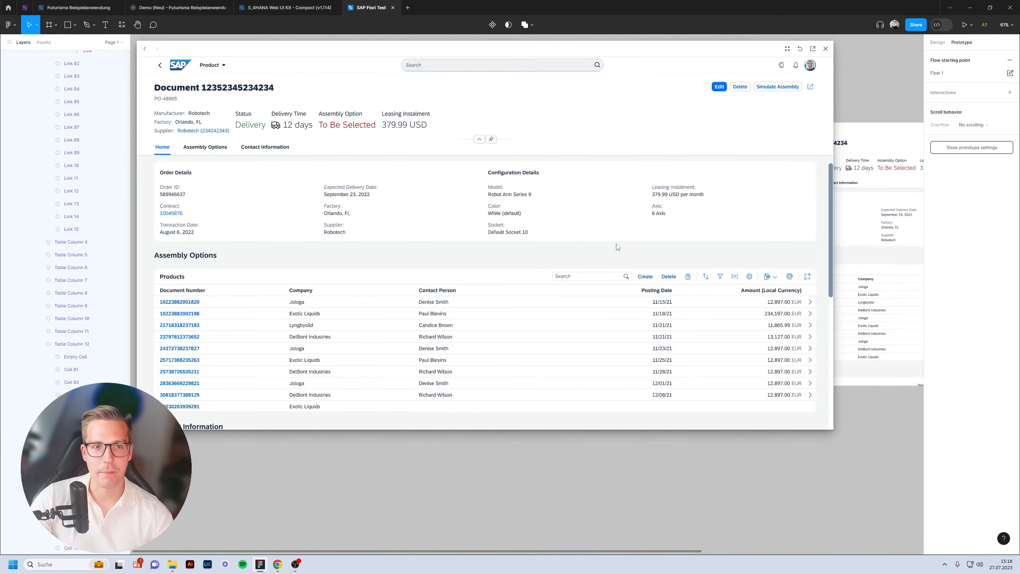
pyautogui.click(160, 69)
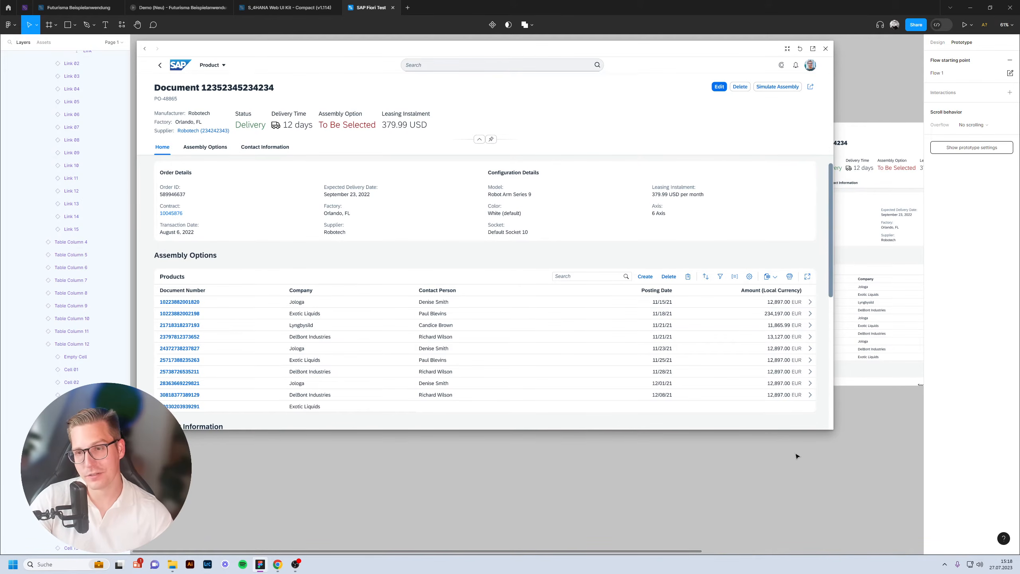
pyautogui.click(825, 48)
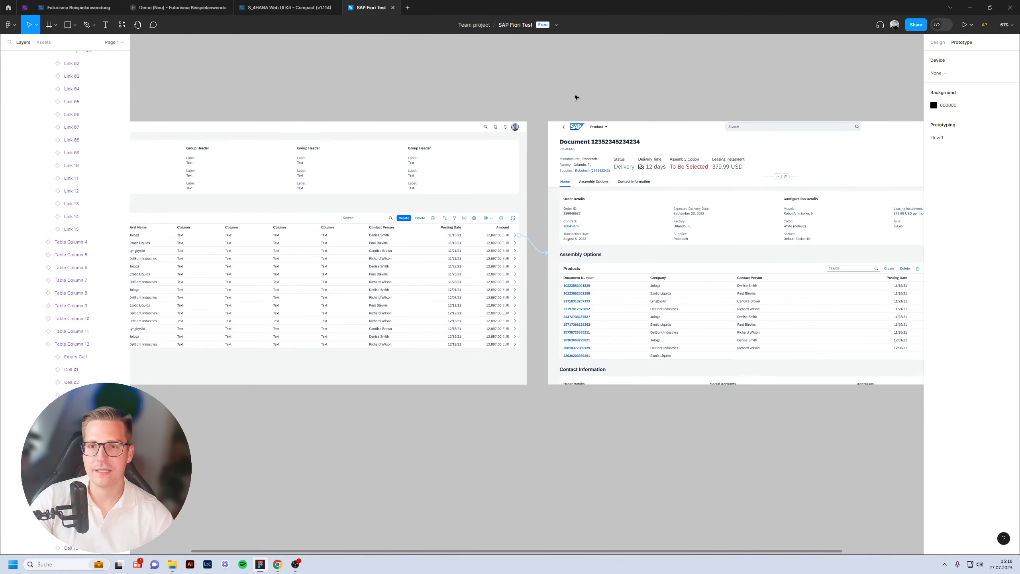
# Link the Object Page's back-arrow button to the Initial Page (Documents list).
pyautogui.scroll(10, 568, 134)
pyautogui.click(536, 75)
pyautogui.doubleClick(537, 76)
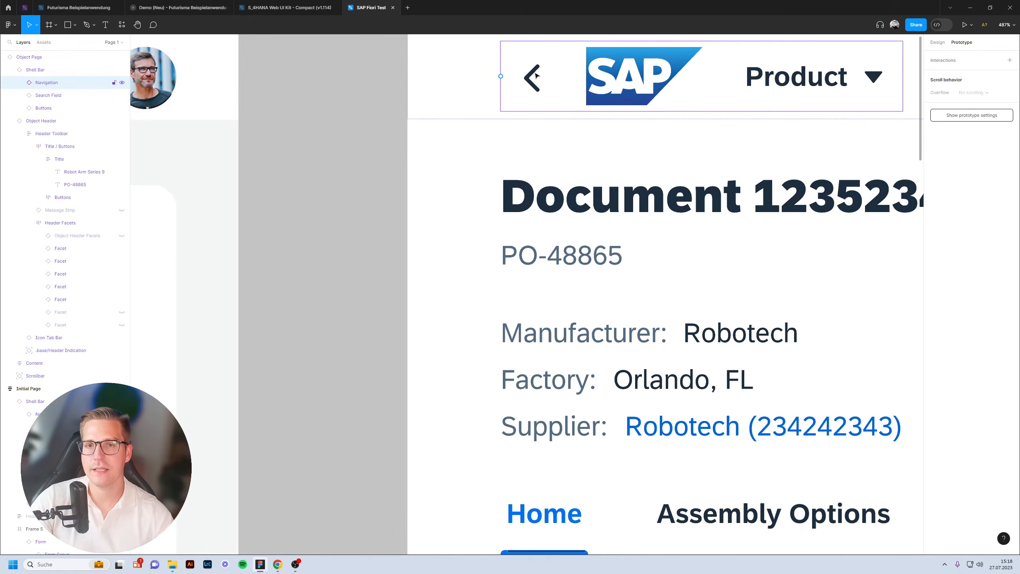
pyautogui.doubleClick(536, 75)
pyautogui.moveTo(563, 77); pyautogui.dragTo(221, 171)
pyautogui.scroll(-10, 403, 221)
pyautogui.click(416, 149)
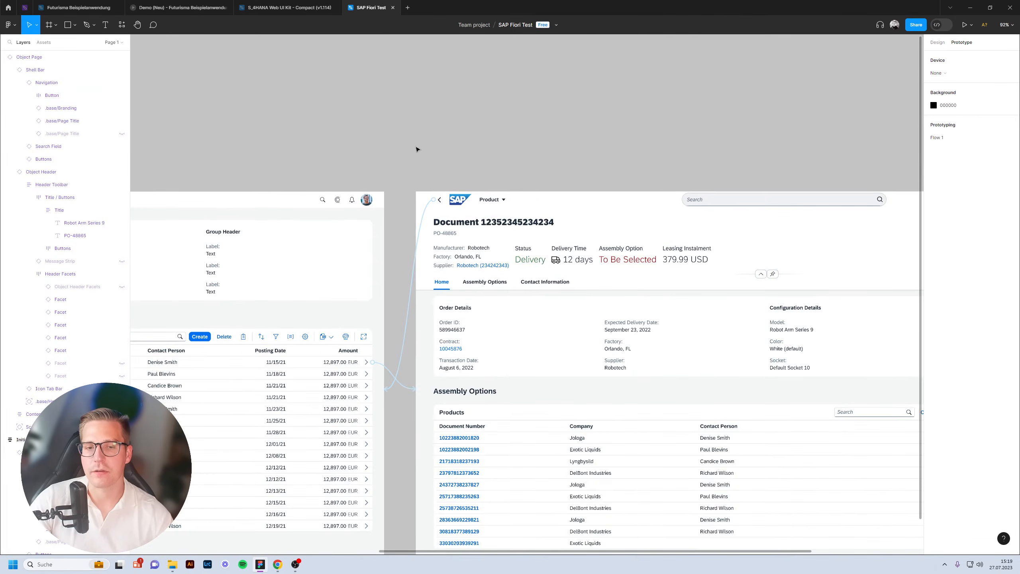
pyautogui.hscroll(-6, 522, 121)
pyautogui.scroll(-2, 613, 89)
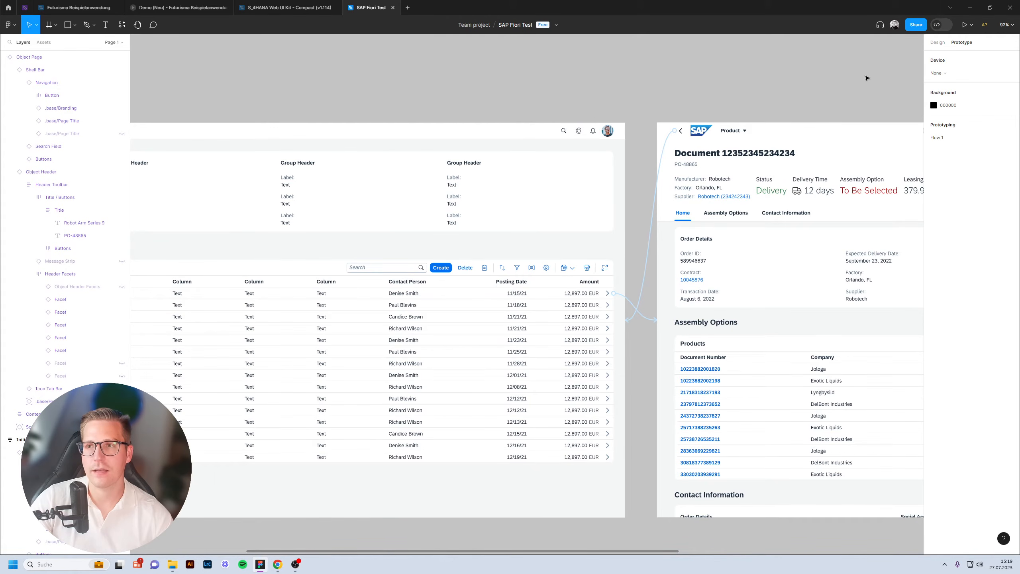
# Present the prototype and twice test the row chevron and back arrow navigation.
pyautogui.click(965, 25)
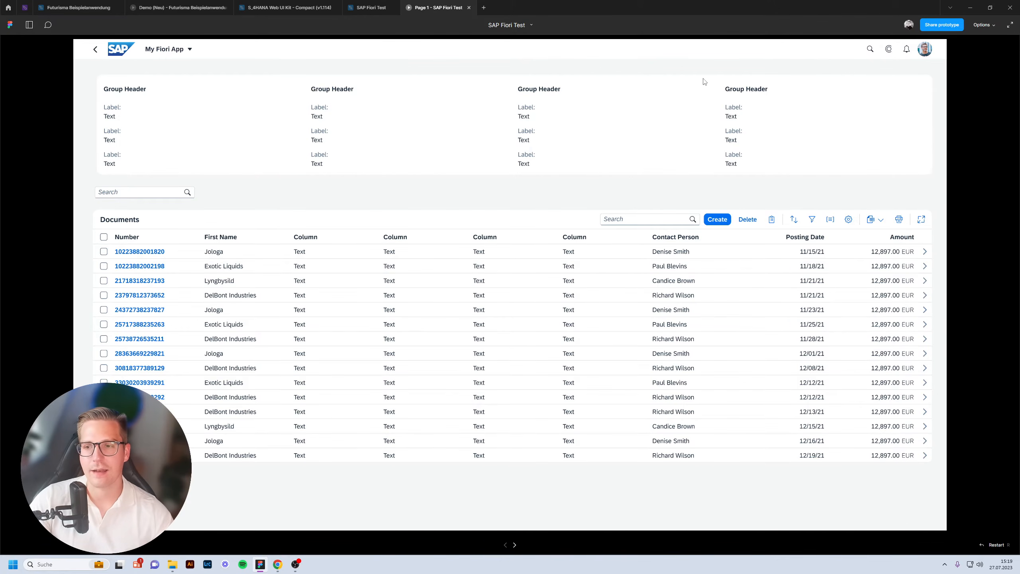
pyautogui.click(925, 252)
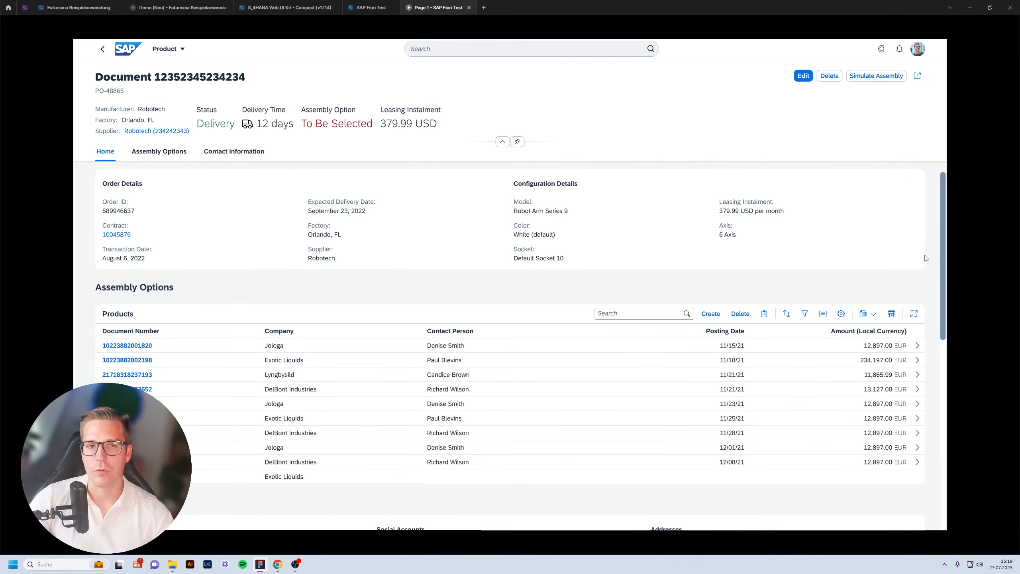
pyautogui.click(100, 51)
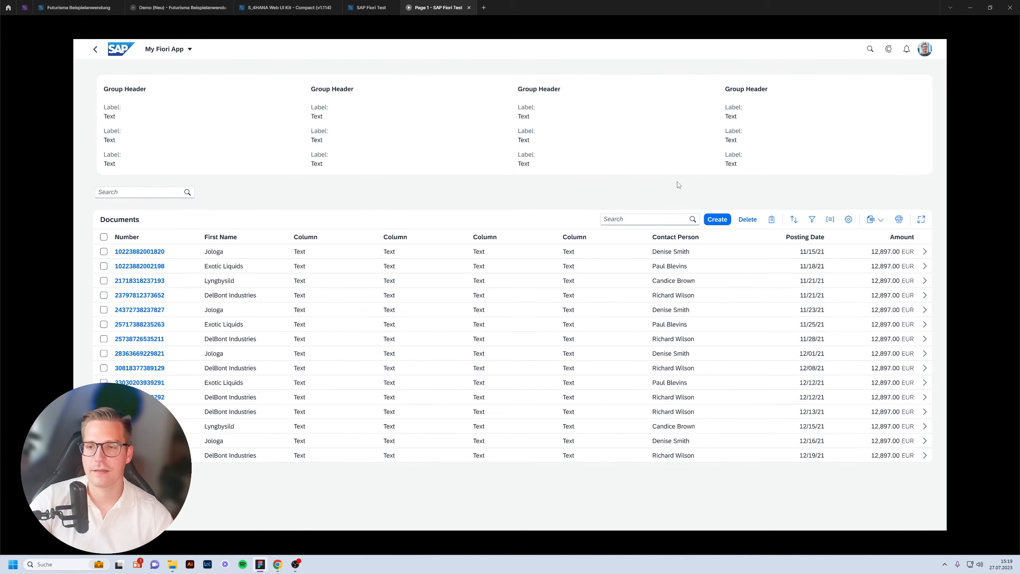
pyautogui.click(925, 252)
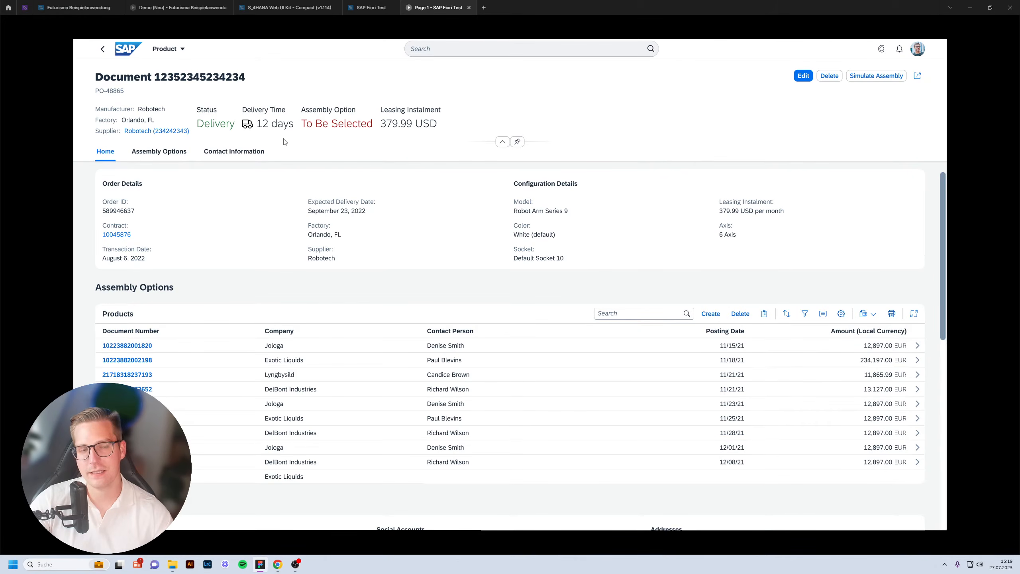
pyautogui.click(103, 50)
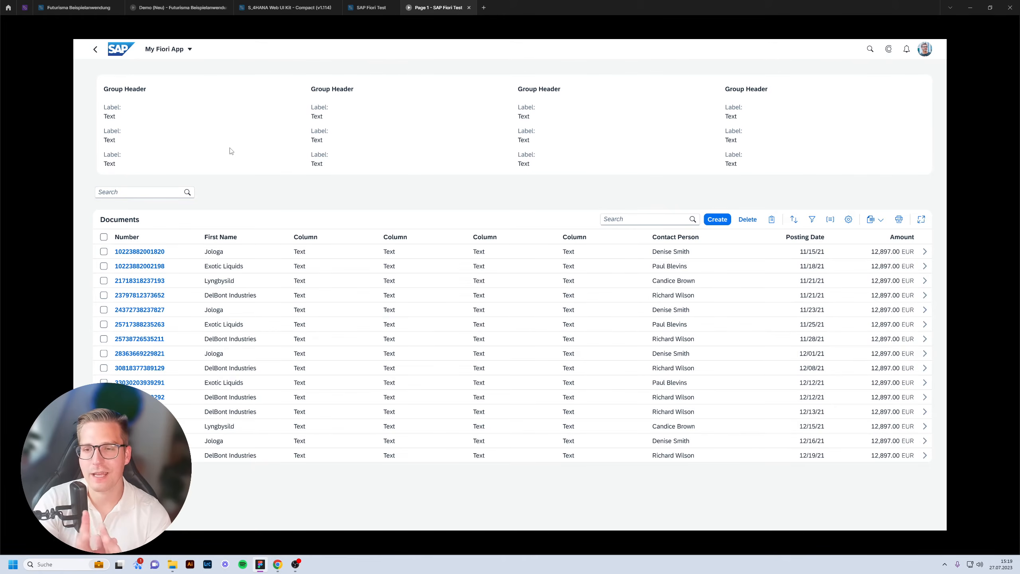
# Select the Create button in the Initial Page's Documents table toolbar.
pyautogui.click(366, 9)
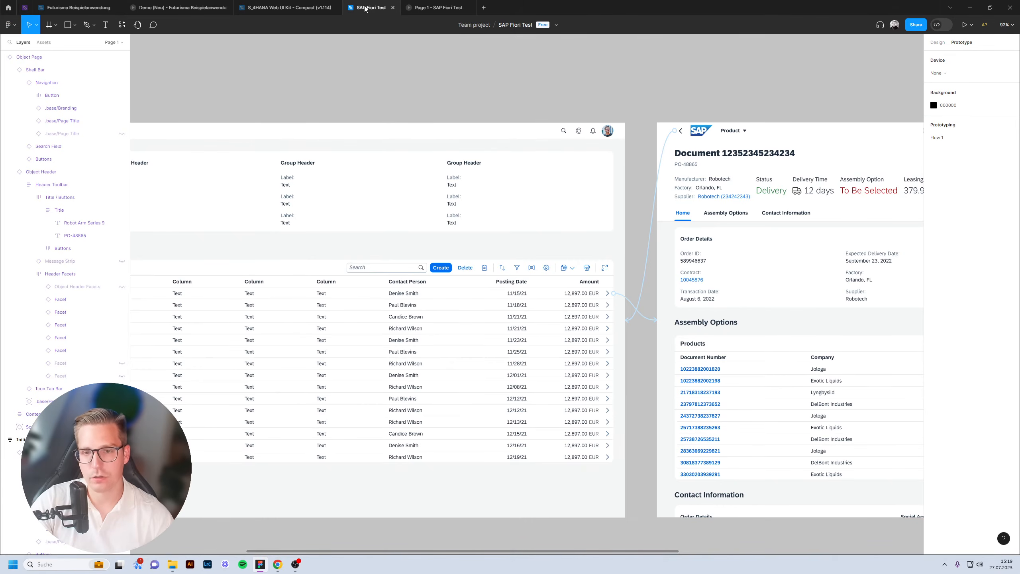
pyautogui.click(937, 43)
pyautogui.moveTo(463, 118); pyautogui.dragTo(729, 38)
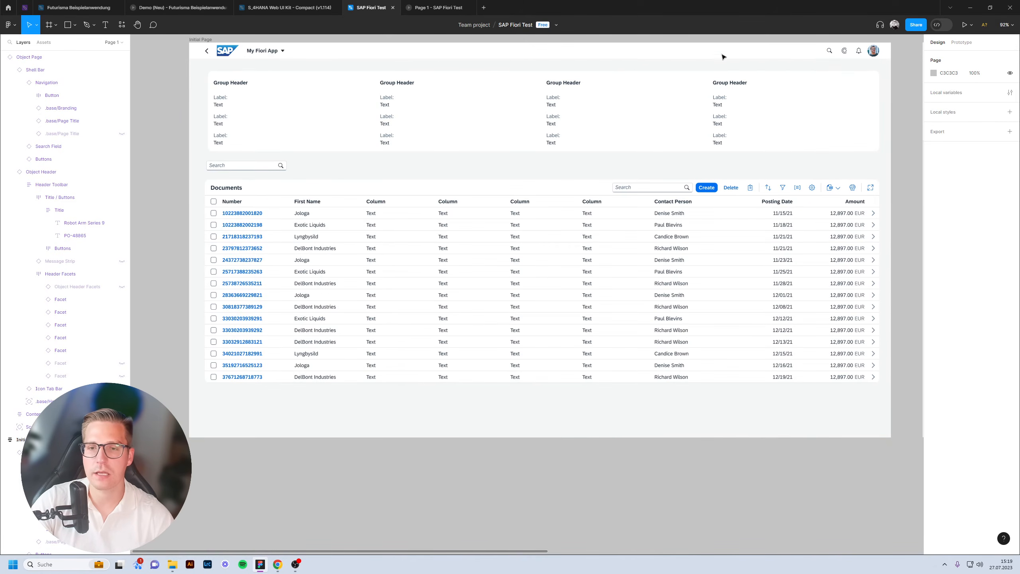
pyautogui.scroll(5, 744, 193)
pyautogui.click(667, 189)
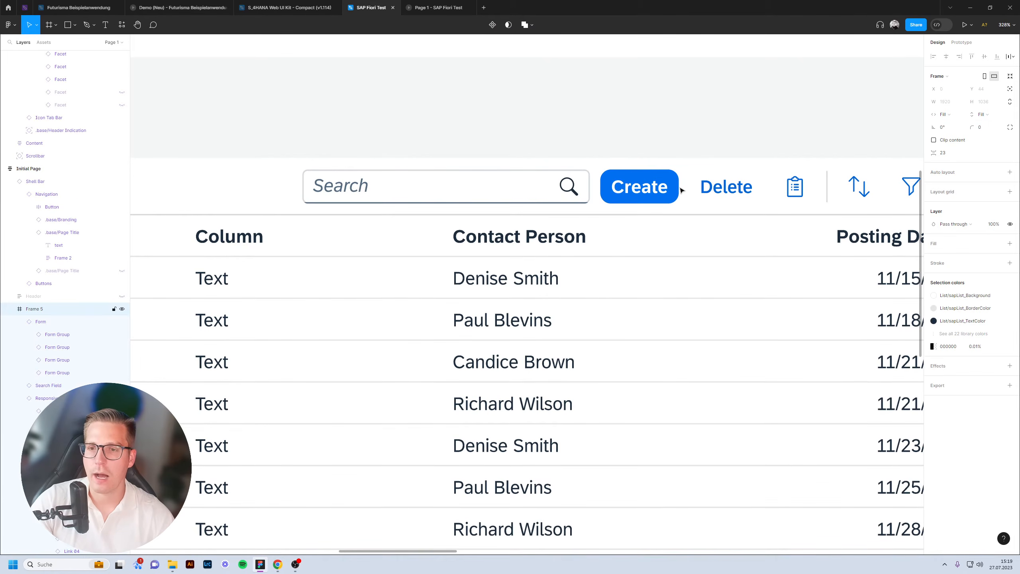
pyautogui.doubleClick(667, 189)
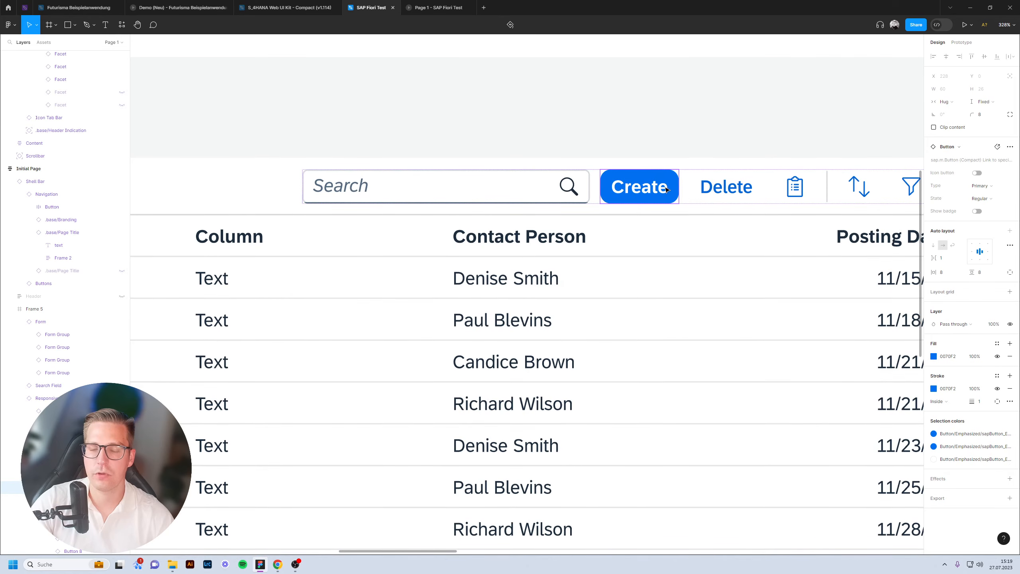
pyautogui.scroll(-8, 634, 198)
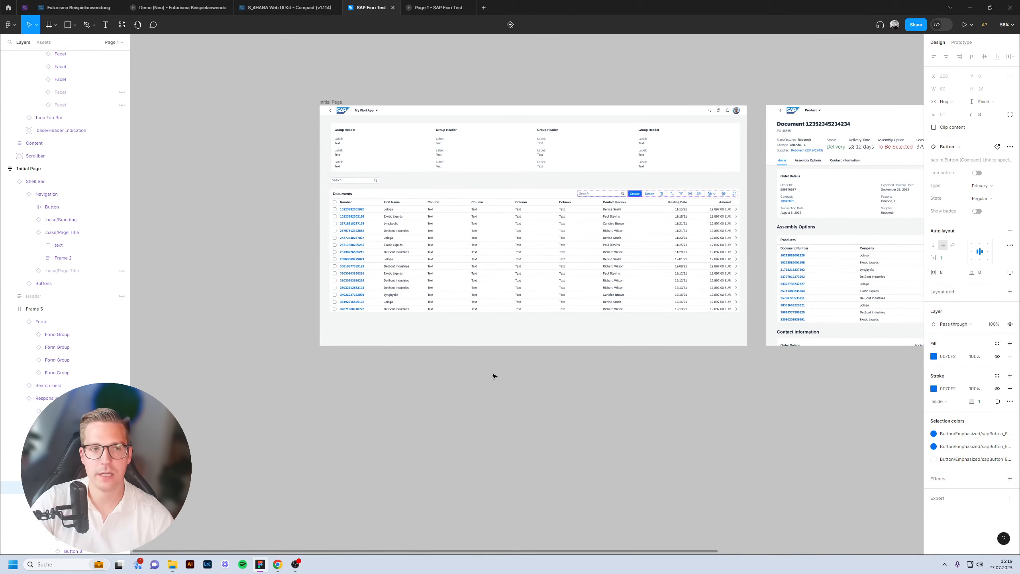
# Copy the 'With content' dialog variant from the S/4HANA UI kit's Dialog page.
pyautogui.click(287, 12)
pyautogui.scroll(-3, 55, 133)
pyautogui.scroll(10, 55, 133)
pyautogui.scroll(2, 55, 133)
pyautogui.click(49, 165)
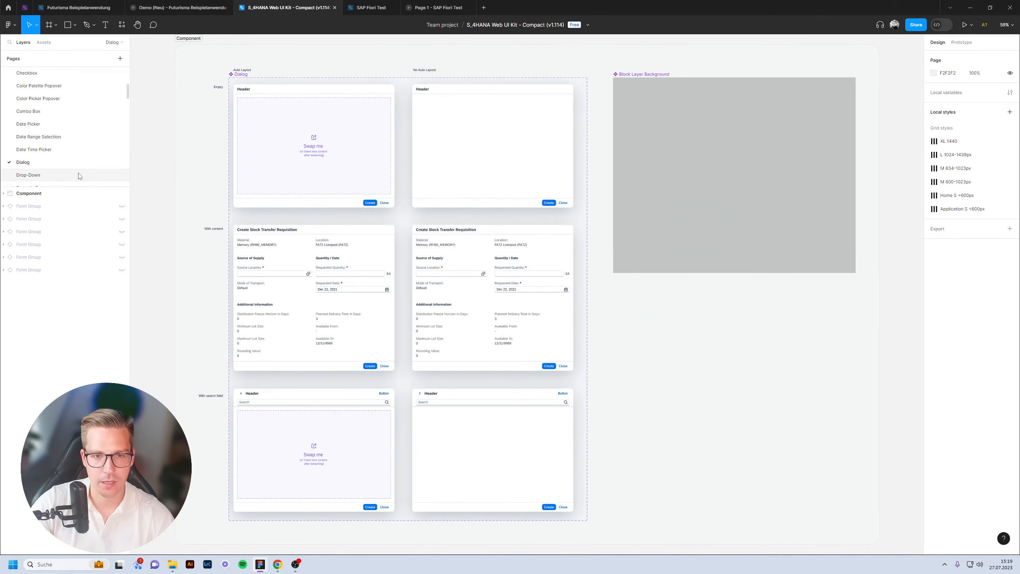
pyautogui.click(322, 257)
pyautogui.hscroll(-5, 321, 258)
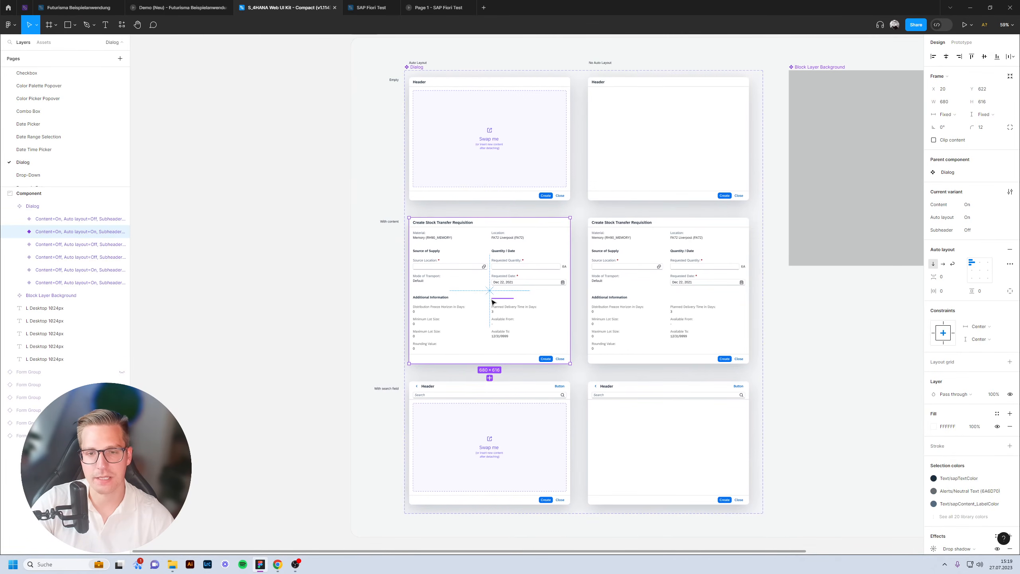
pyautogui.scroll(5, 496, 302)
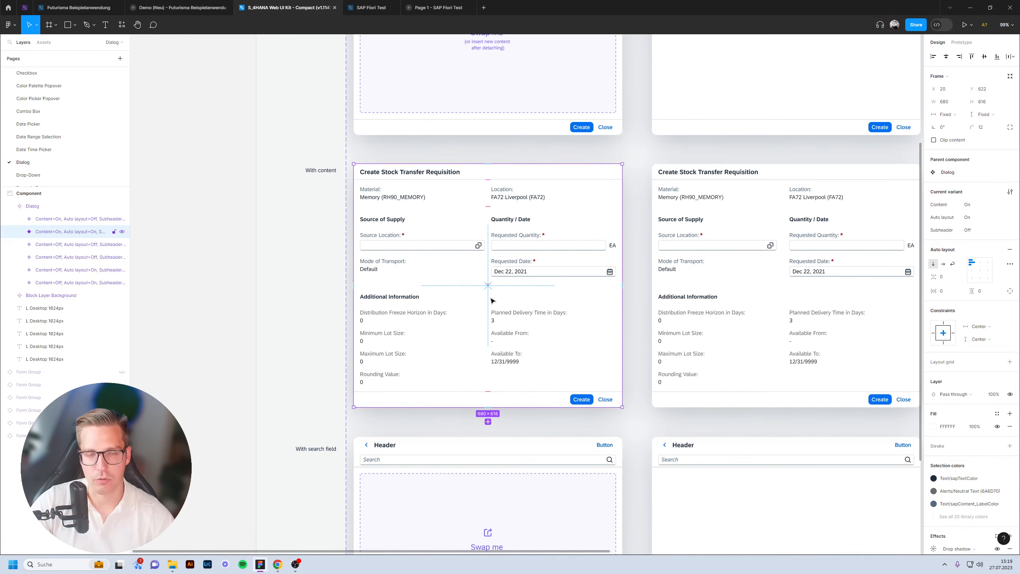
# Paste the dialog into SAP Fiori Test and place it below the Documents page.
pyautogui.click(374, 8)
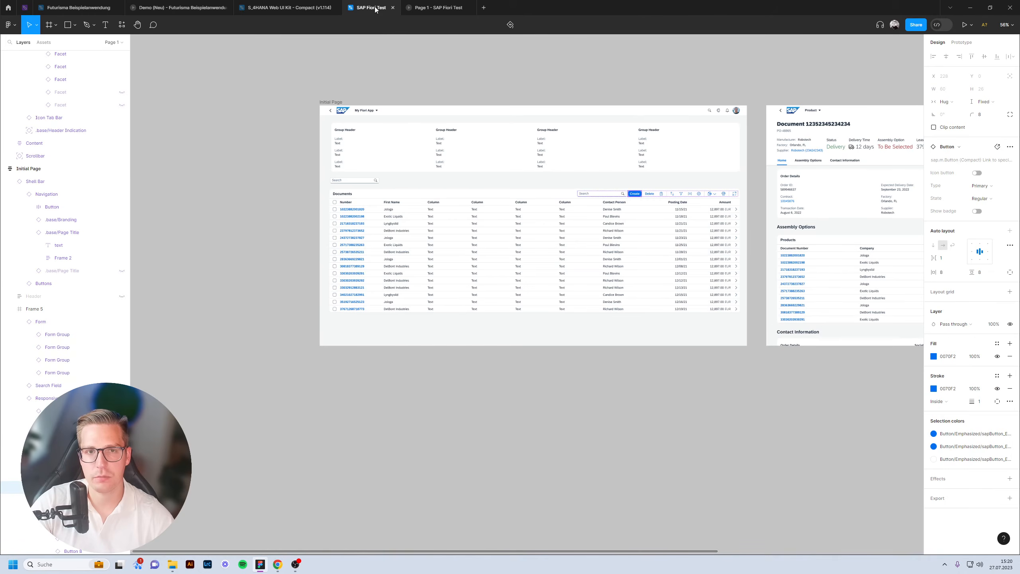
pyautogui.click(571, 420)
pyautogui.moveTo(571, 420); pyautogui.dragTo(619, 288)
pyautogui.hotkey('ctrl', 'v')
pyautogui.moveTo(526, 266); pyautogui.dragTo(445, 266)
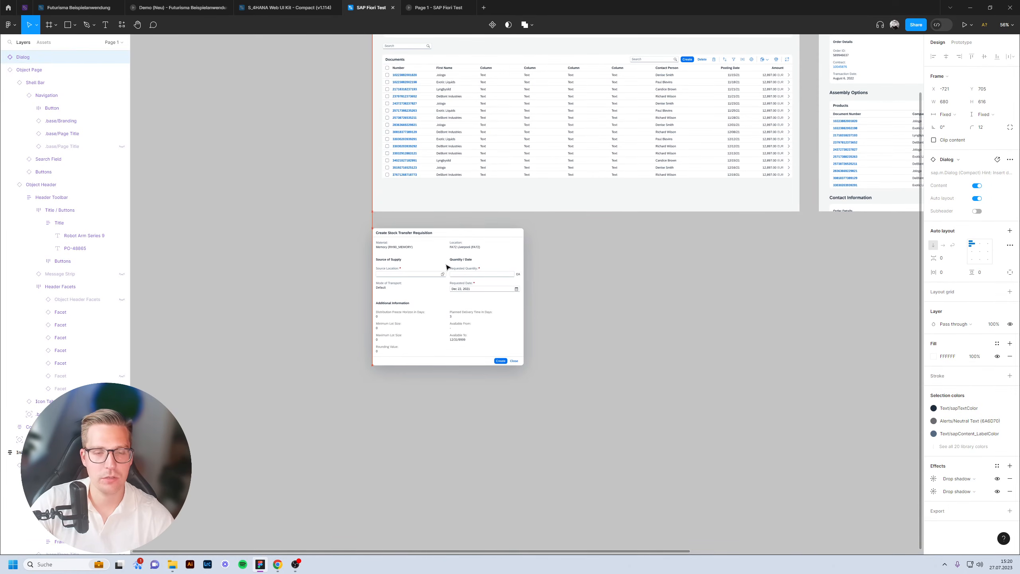
# Rename the dialog layer to 'Dialog: Create' by appending ': Create'.
pyautogui.doubleClick(28, 60)
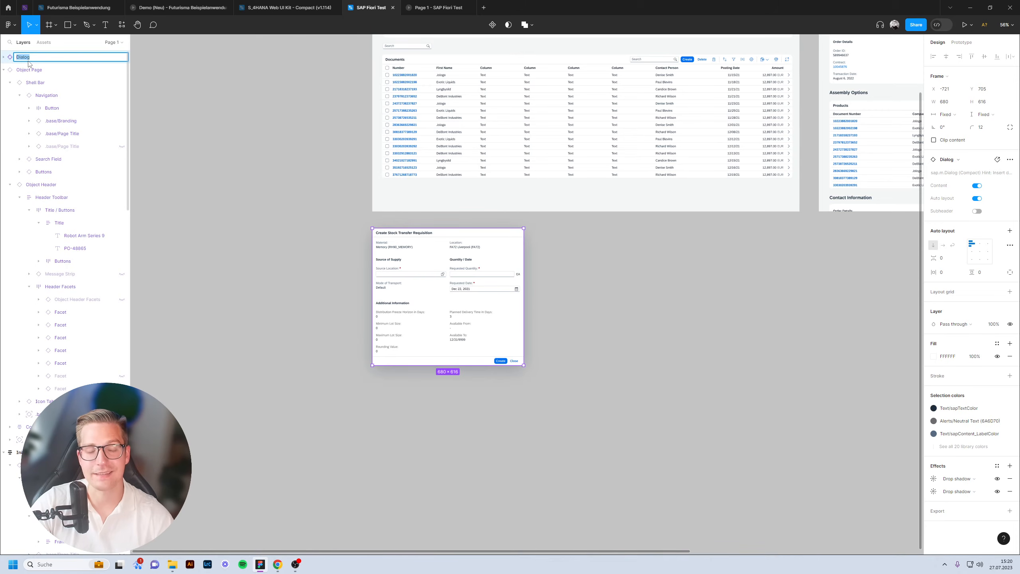
pyautogui.press('Right')
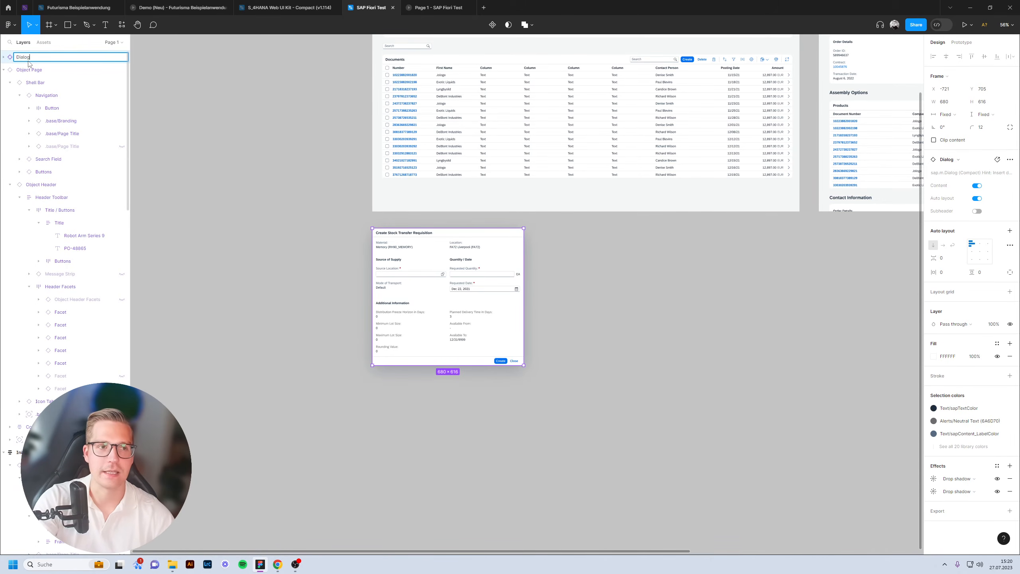
pyautogui.write(': Create')
pyautogui.press('Return')
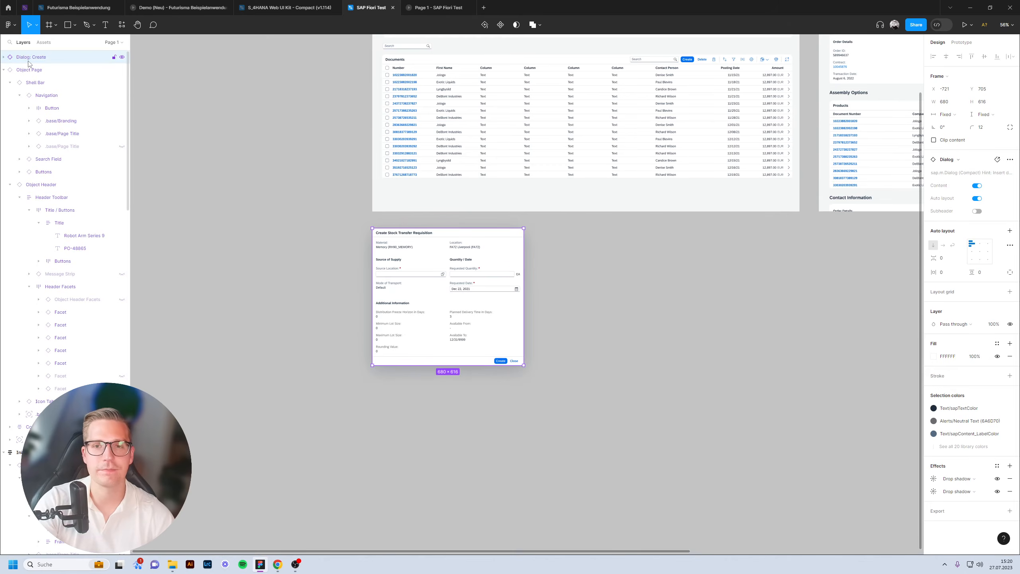
pyautogui.click(741, 242)
pyautogui.scroll(2, 764, 305)
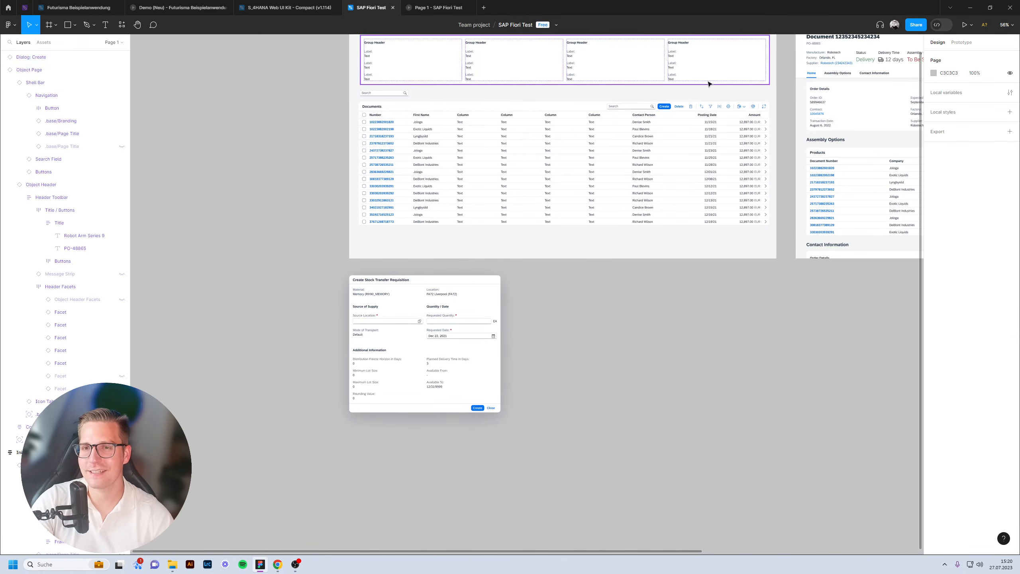
pyautogui.click(707, 105)
pyautogui.scroll(5, 694, 91)
# Give the Create button an On click Open overlay to 'Dialog: Create' with Add background enabled.
pyautogui.click(590, 140)
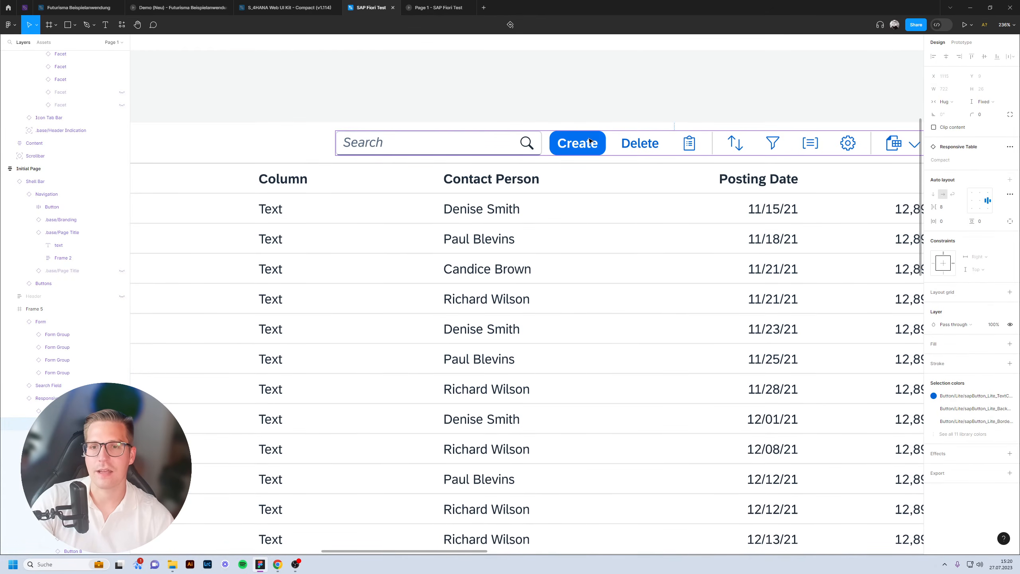
pyautogui.click(589, 140)
pyautogui.click(961, 43)
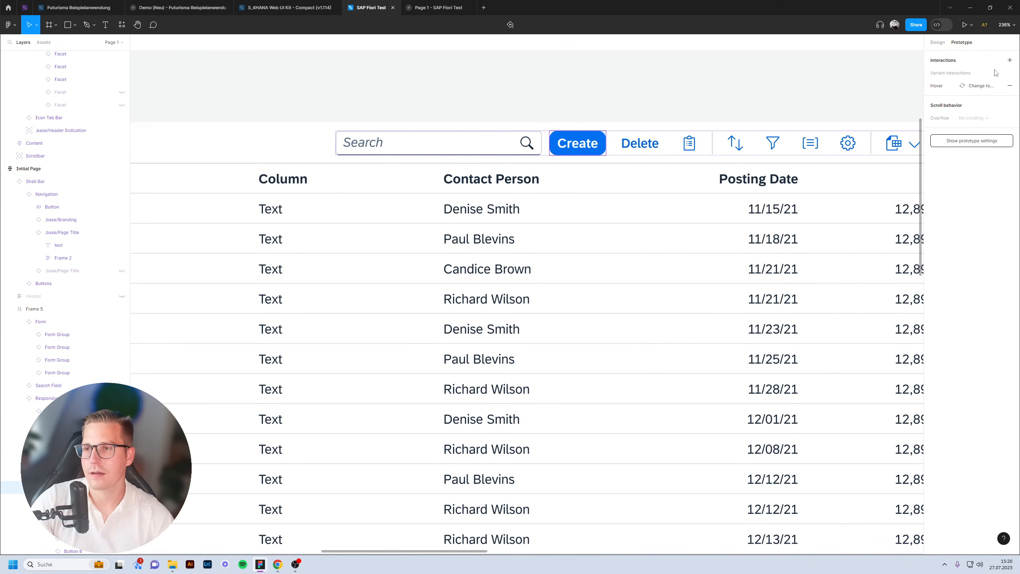
pyautogui.click(1010, 59)
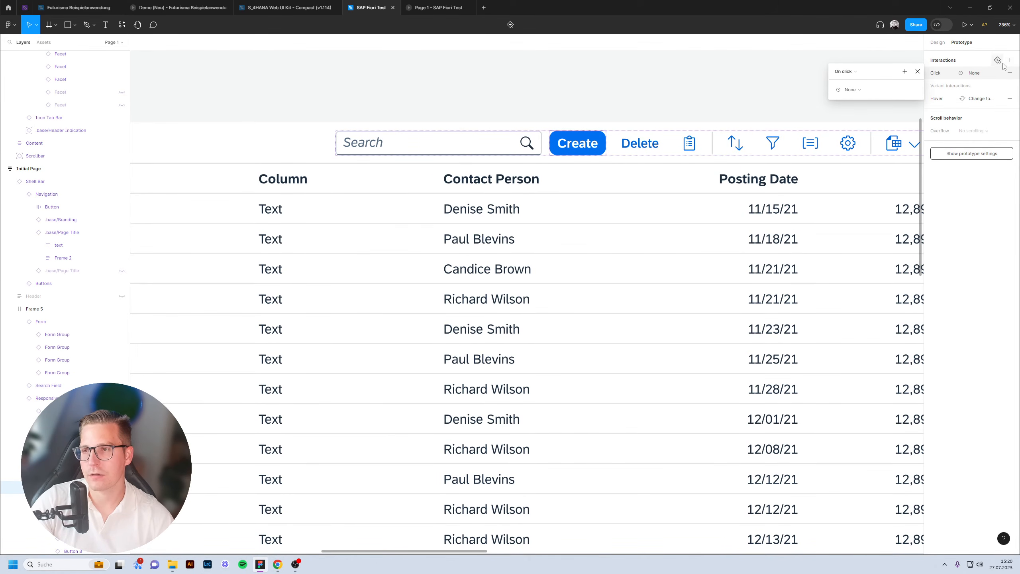
pyautogui.click(863, 92)
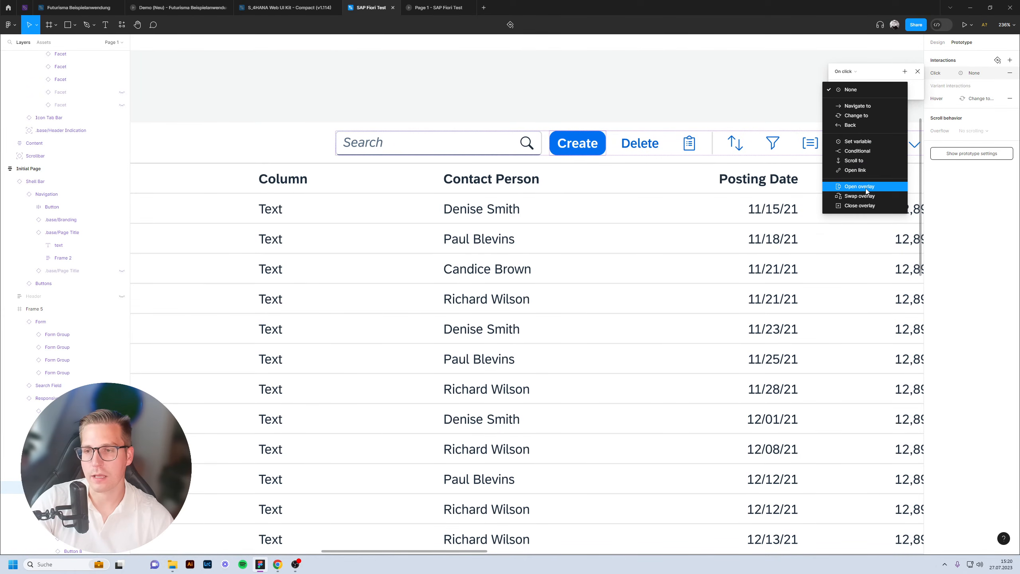
pyautogui.click(866, 190)
pyautogui.click(864, 103)
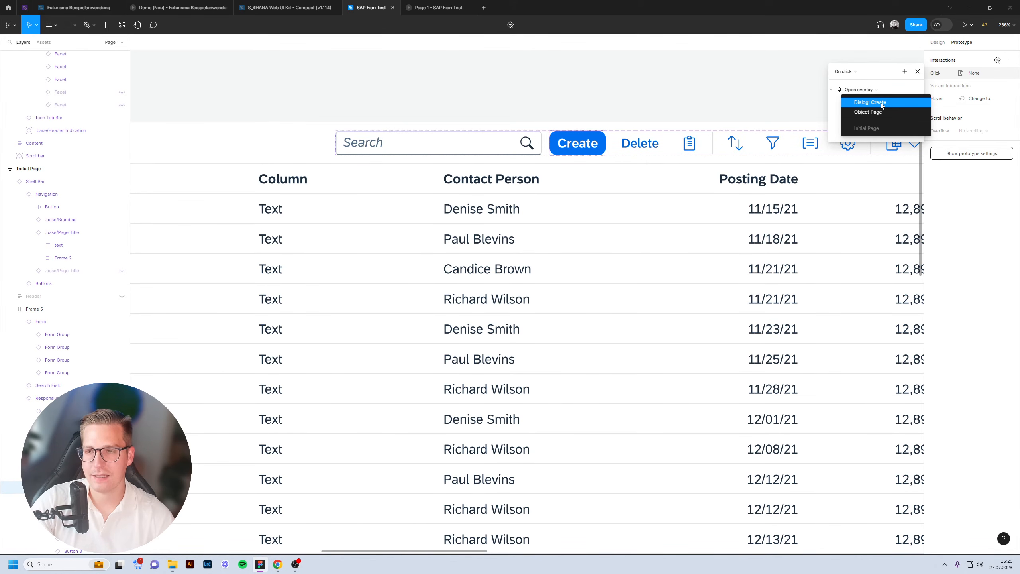
pyautogui.click(880, 105)
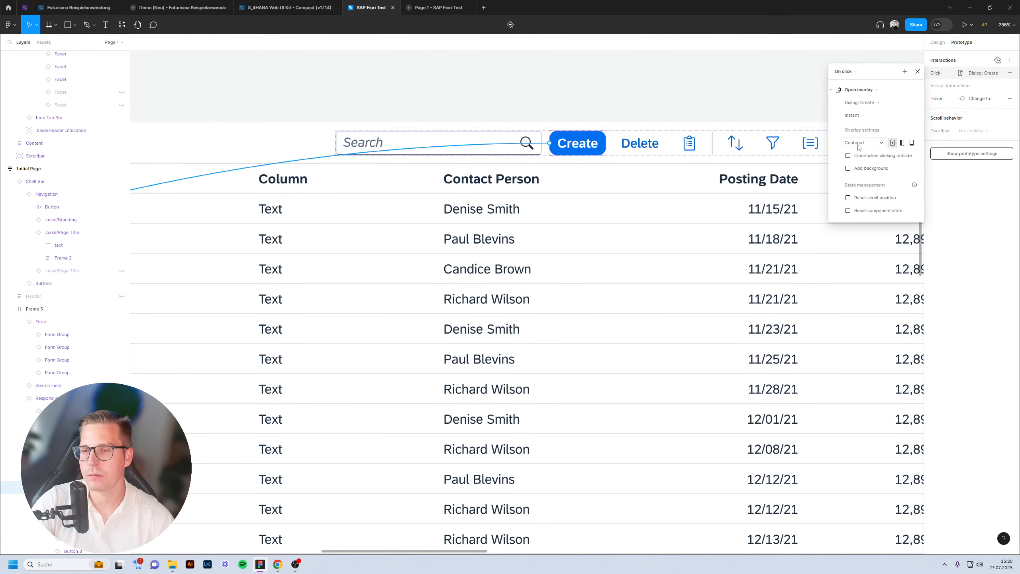
pyautogui.click(871, 170)
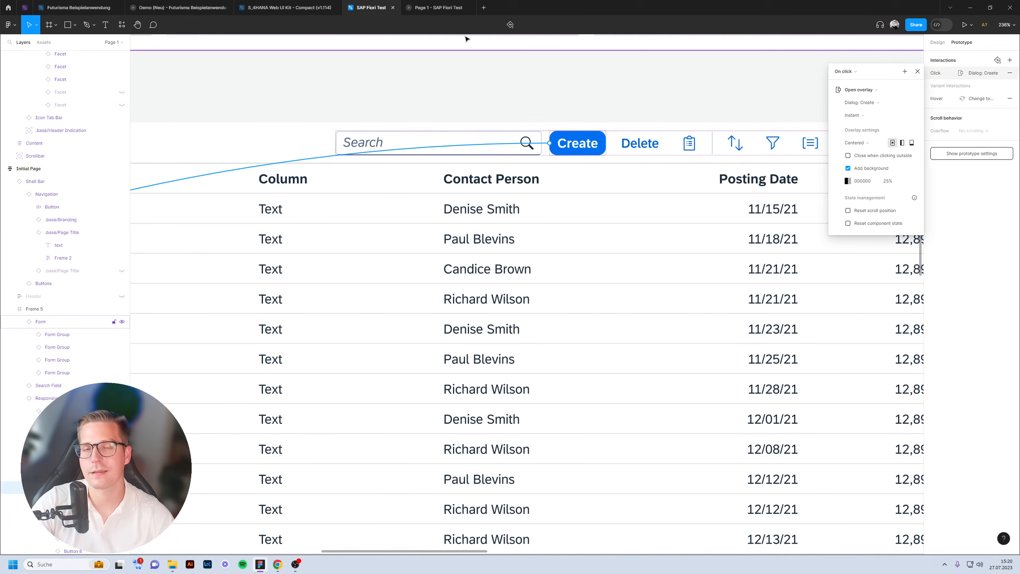
pyautogui.click(440, 8)
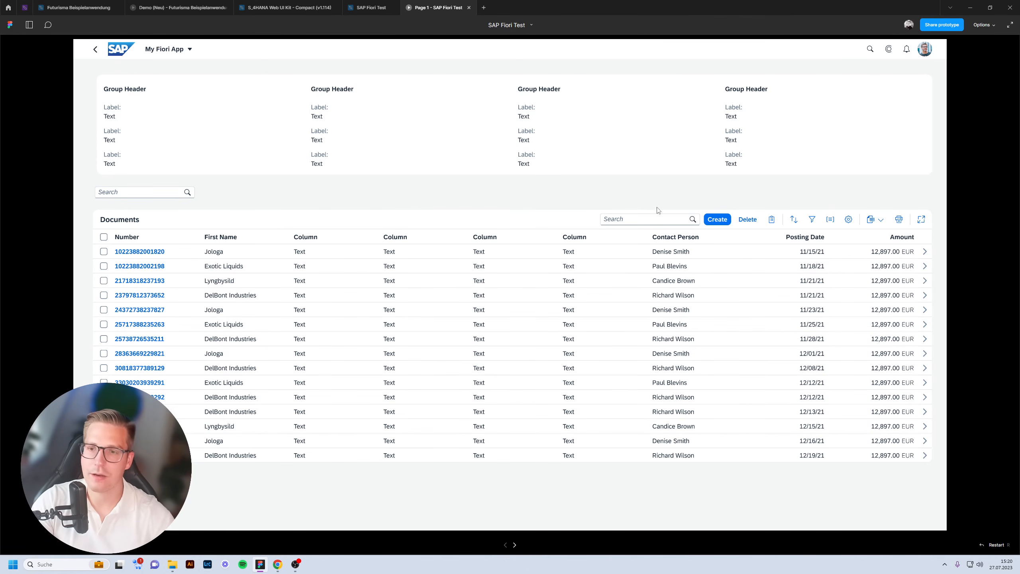
# Test that Create opens the dialog in the prototype, then return to the design file.
pyautogui.click(710, 223)
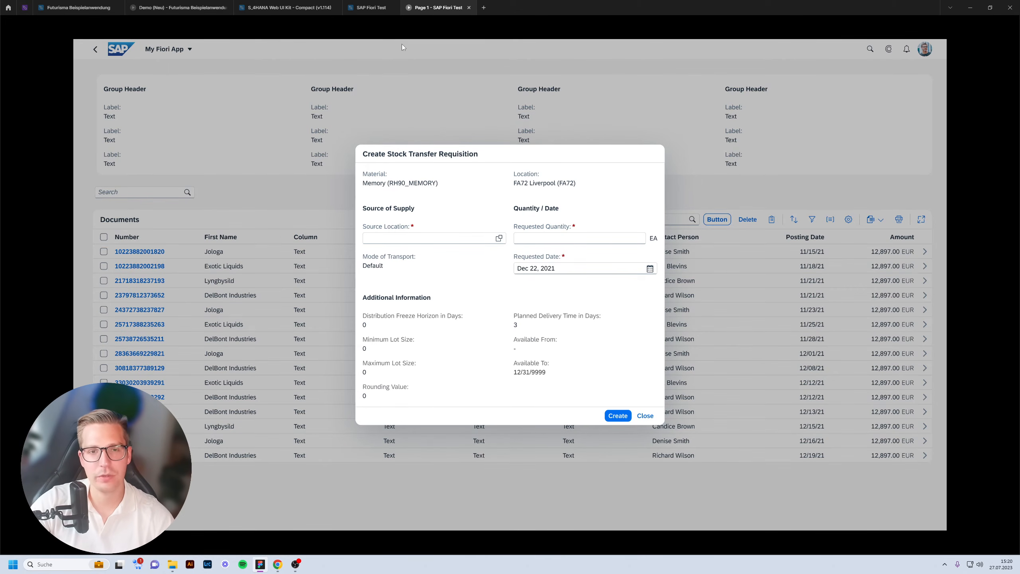
pyautogui.click(371, 8)
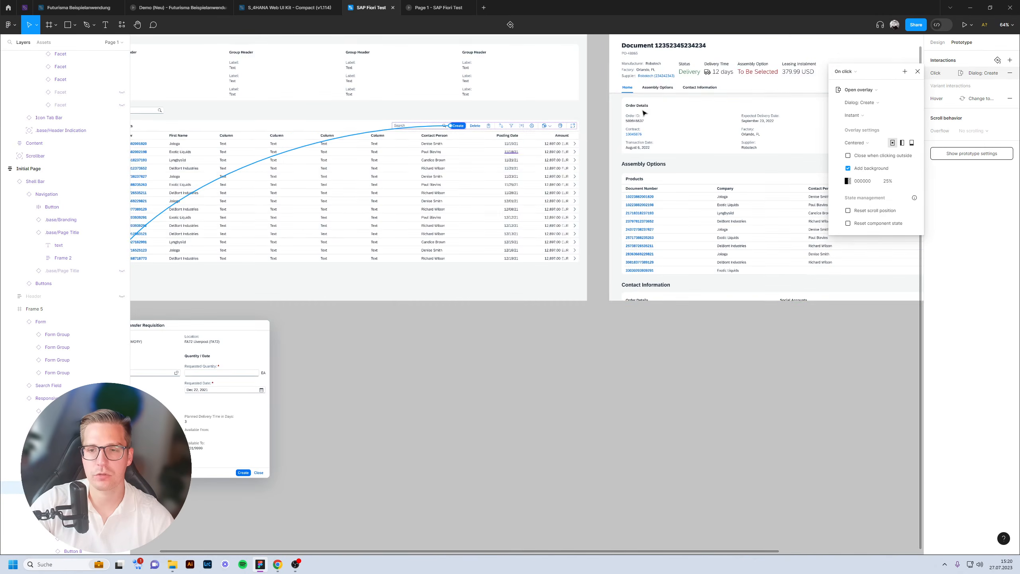
pyautogui.click(938, 42)
pyautogui.hscroll(-5, 362, 289)
pyautogui.scroll(5, 438, 296)
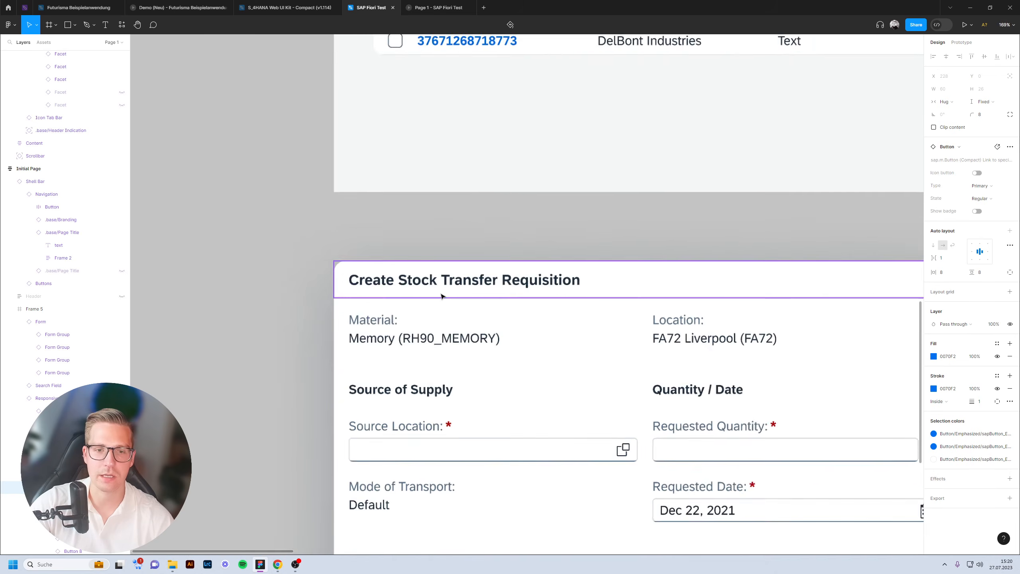
pyautogui.scroll(3, 438, 297)
# Replace 'Stock Transfer Requisition' with 'Document' in the dialog title and recheck the prototype.
pyautogui.click(446, 278)
pyautogui.doubleClick(446, 278)
pyautogui.click(441, 282)
pyautogui.moveTo(441, 282); pyautogui.dragTo(834, 283)
pyautogui.write('Document')
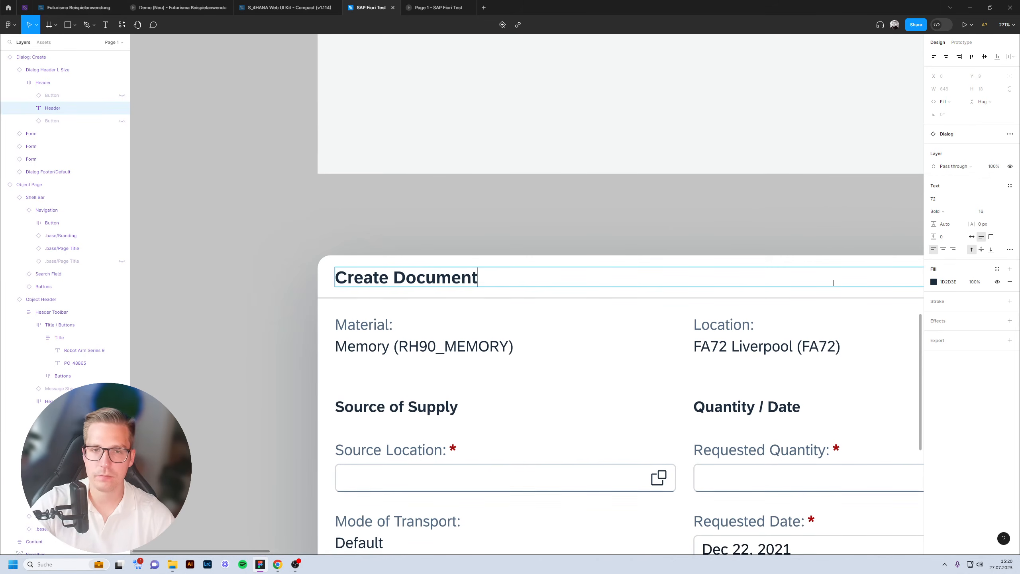
pyautogui.press('Escape')
pyautogui.hotkey('ctrl', 'Tab')
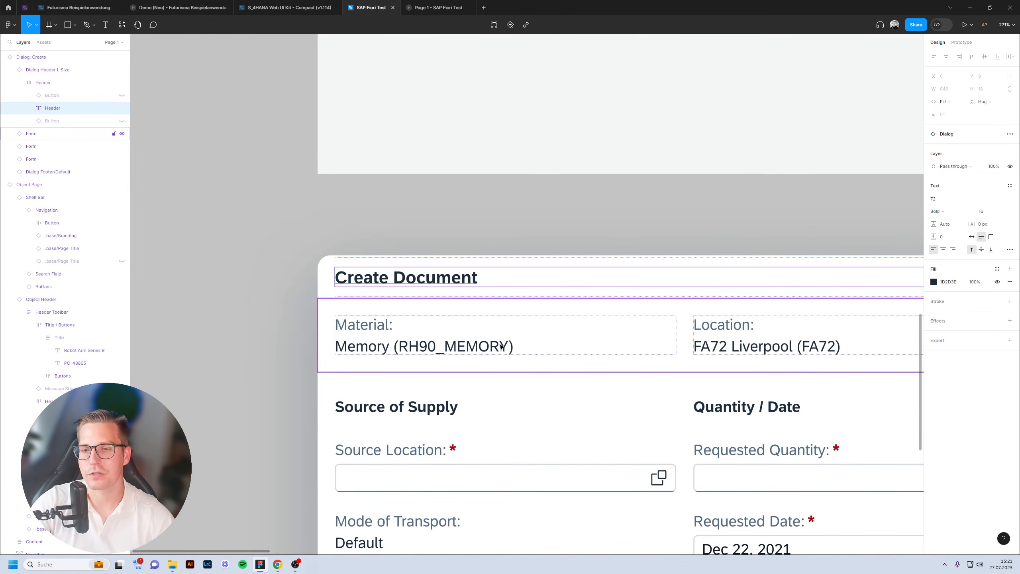
pyautogui.scroll(-5, 485, 318)
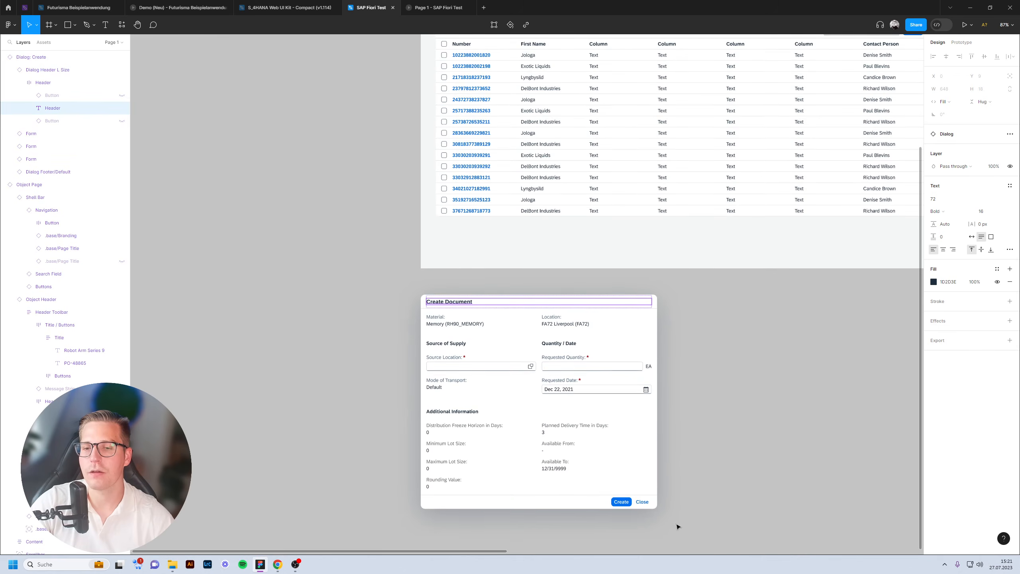
# Give the dialog's Close button an On click action of Close overlay.
pyautogui.scroll(8, 659, 505)
pyautogui.click(522, 365)
pyautogui.doubleClick(520, 366)
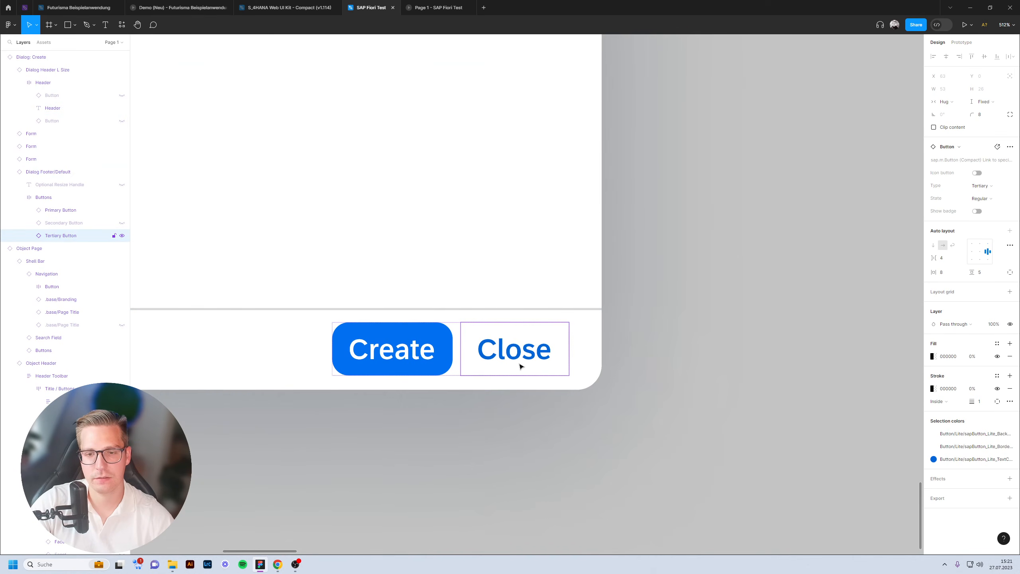
pyautogui.click(962, 42)
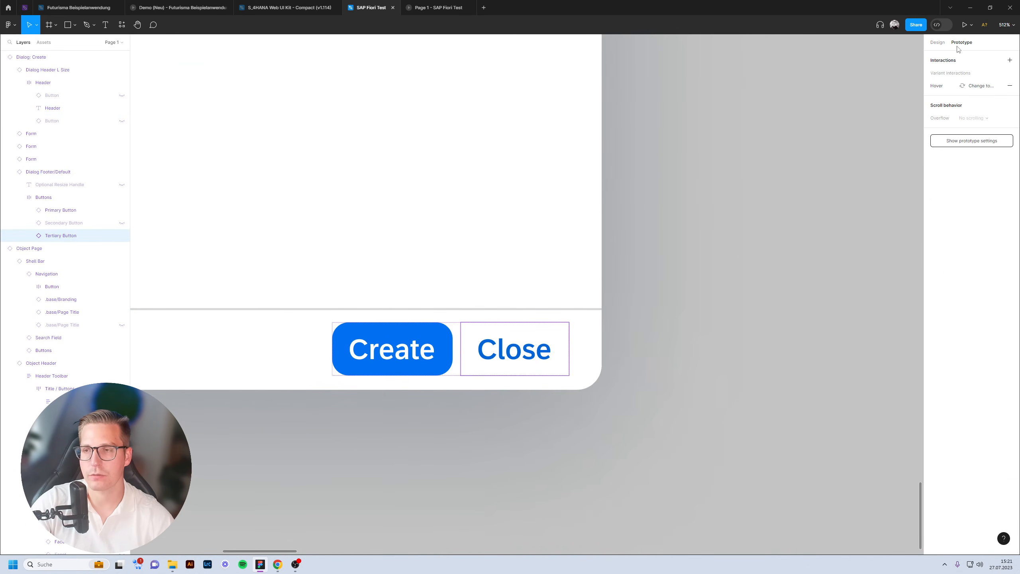
pyautogui.click(1011, 59)
pyautogui.click(879, 92)
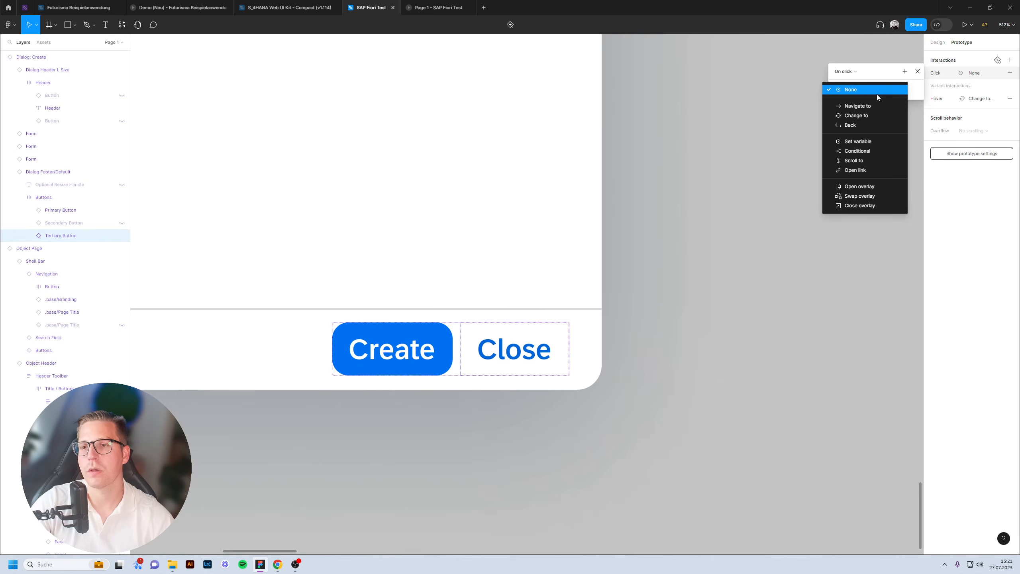
pyautogui.click(865, 206)
# Test in the prototype that Create opens, Close dismisses, and the row chevron opens the detail page.
pyautogui.click(435, 8)
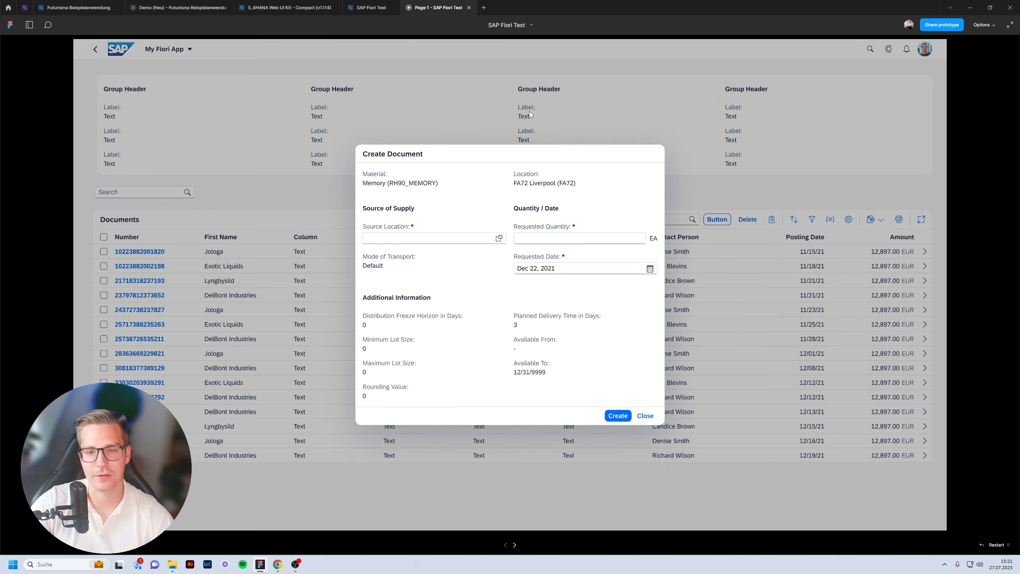
pyautogui.click(645, 416)
pyautogui.click(720, 210)
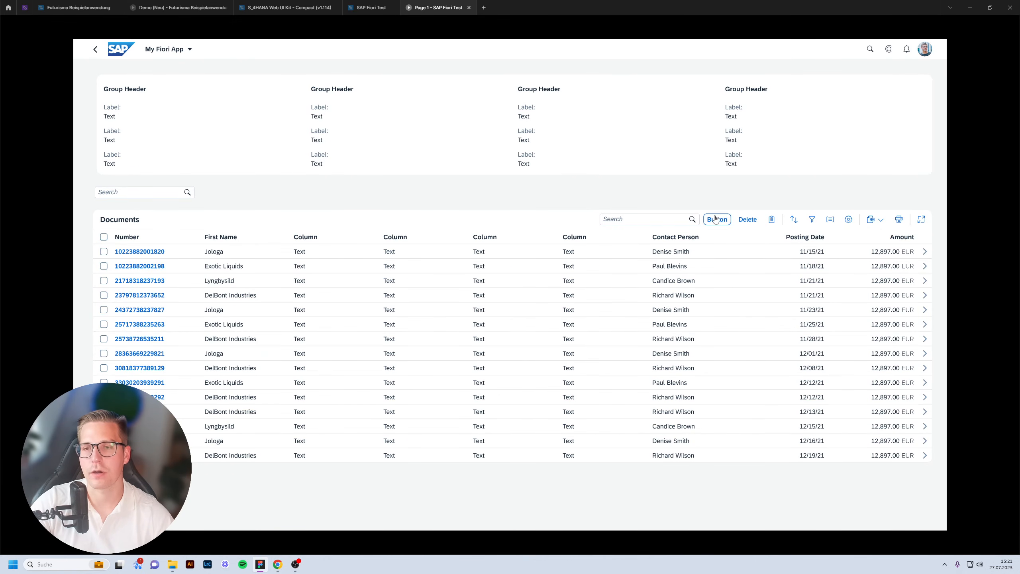
pyautogui.click(716, 219)
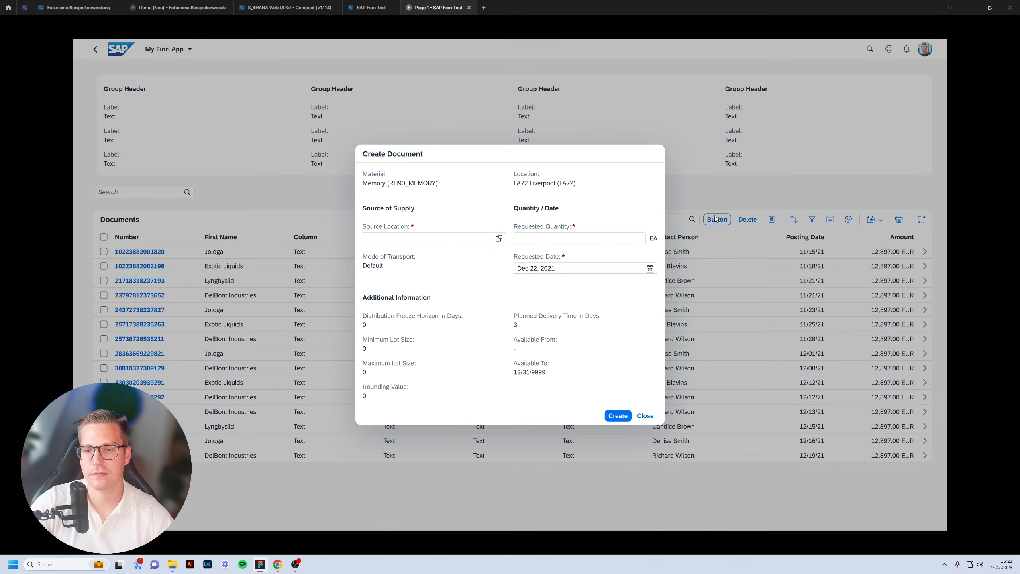
pyautogui.click(642, 416)
pyautogui.click(924, 252)
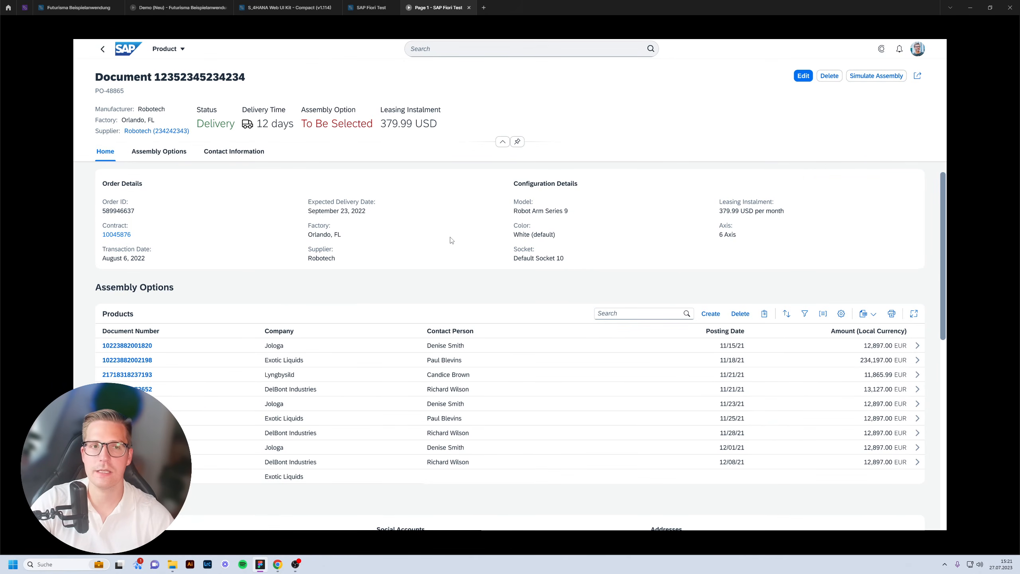
pyautogui.click(104, 50)
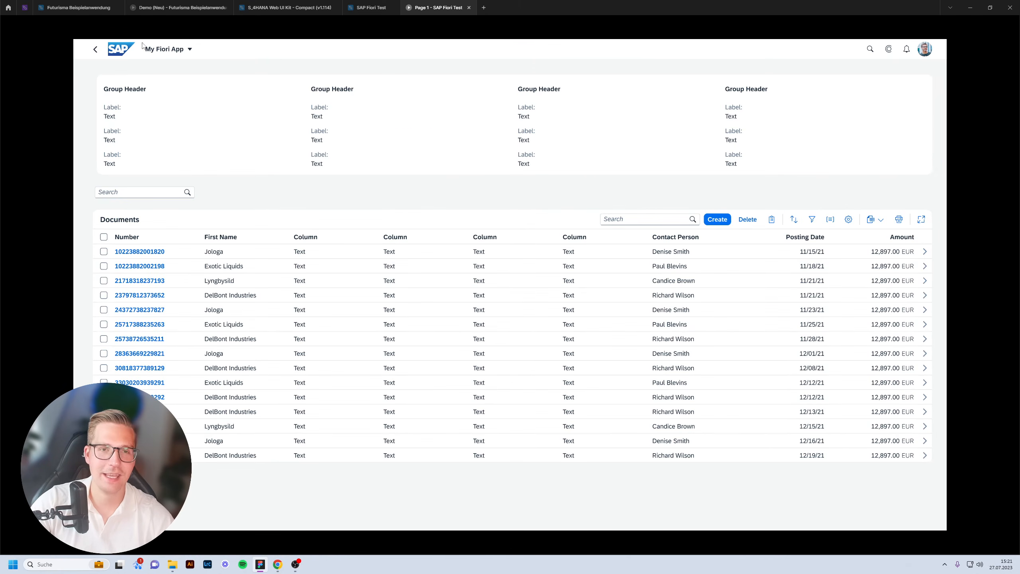
pyautogui.click(375, 8)
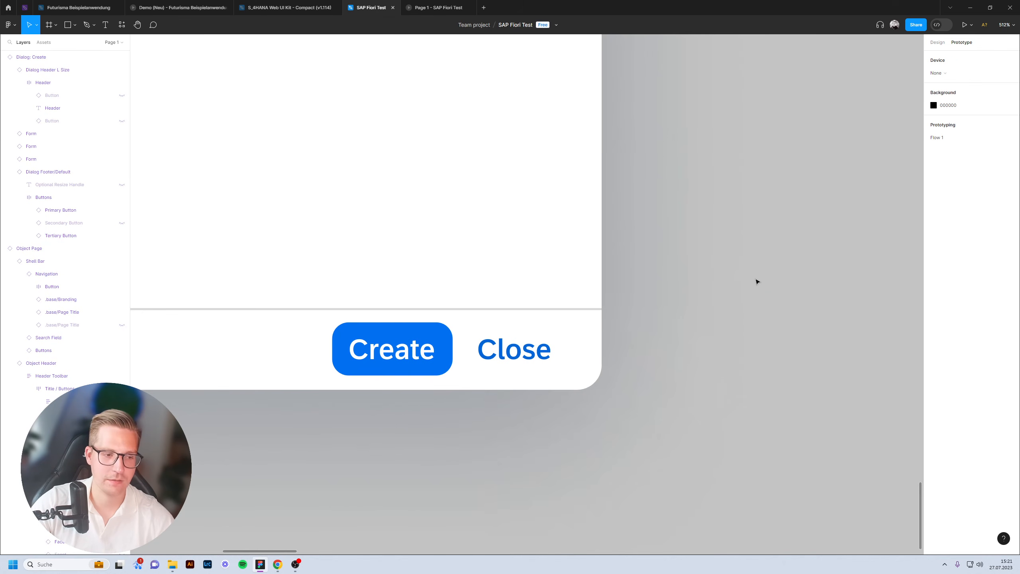
# Zoom out to 33% and centre the list page, Object Page and Create Document dialog in view.
pyautogui.scroll(-15, 757, 281)
pyautogui.hscroll(2, 505, 368)
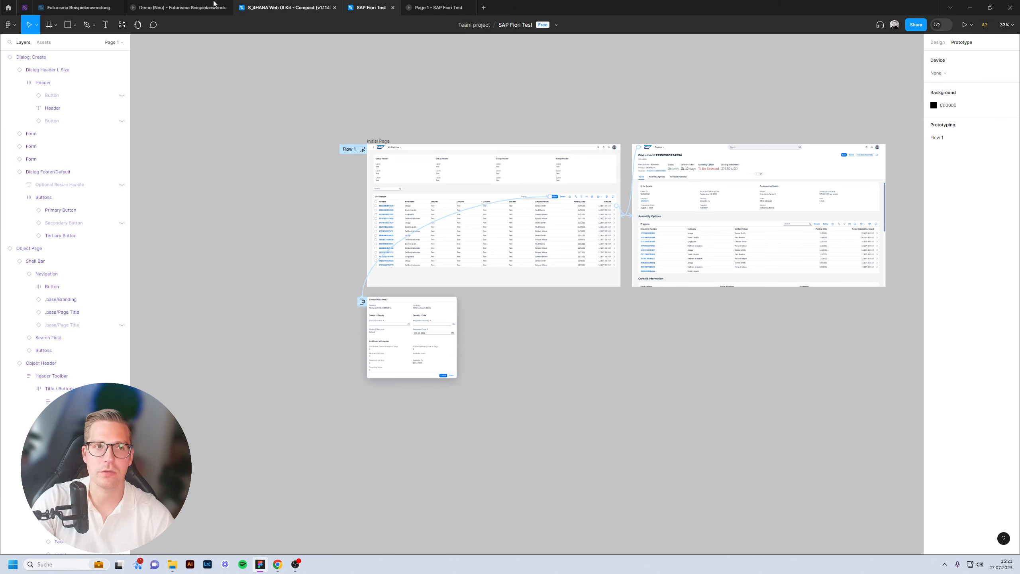
pyautogui.click(81, 7)
pyautogui.scroll(-10, 419, 173)
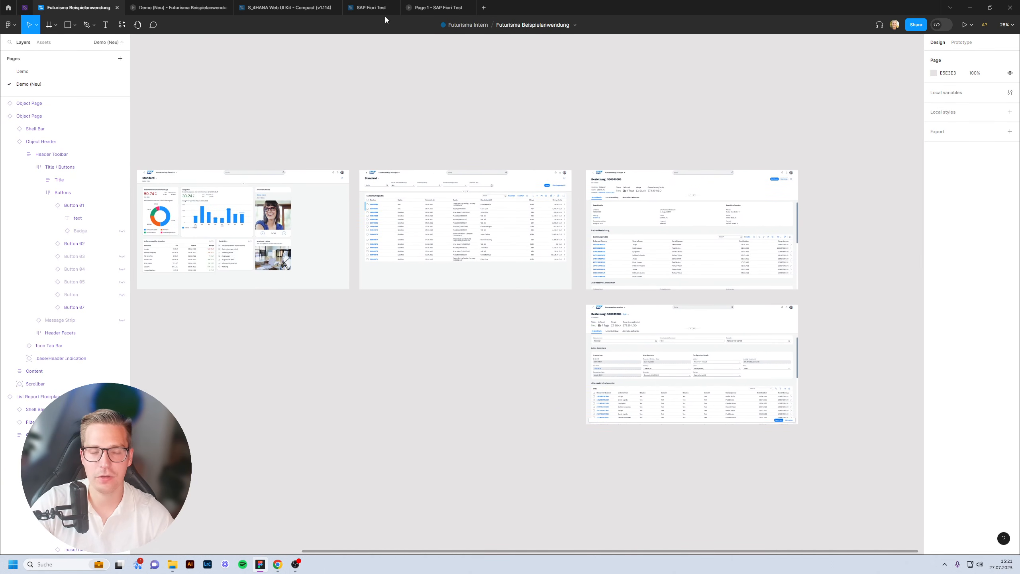
pyautogui.click(374, 11)
pyautogui.click(937, 42)
pyautogui.moveTo(843, 96); pyautogui.dragTo(798, 90)
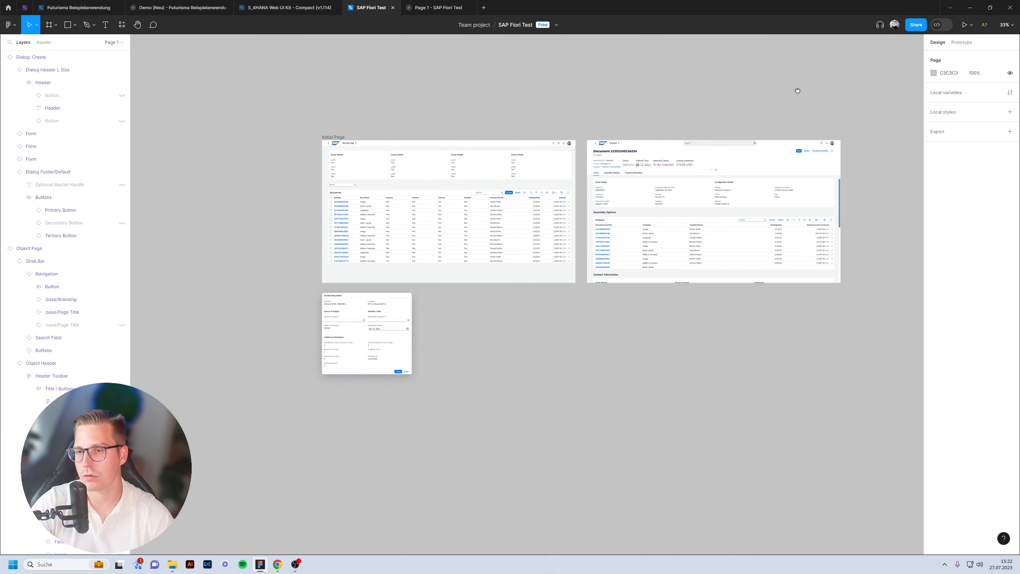